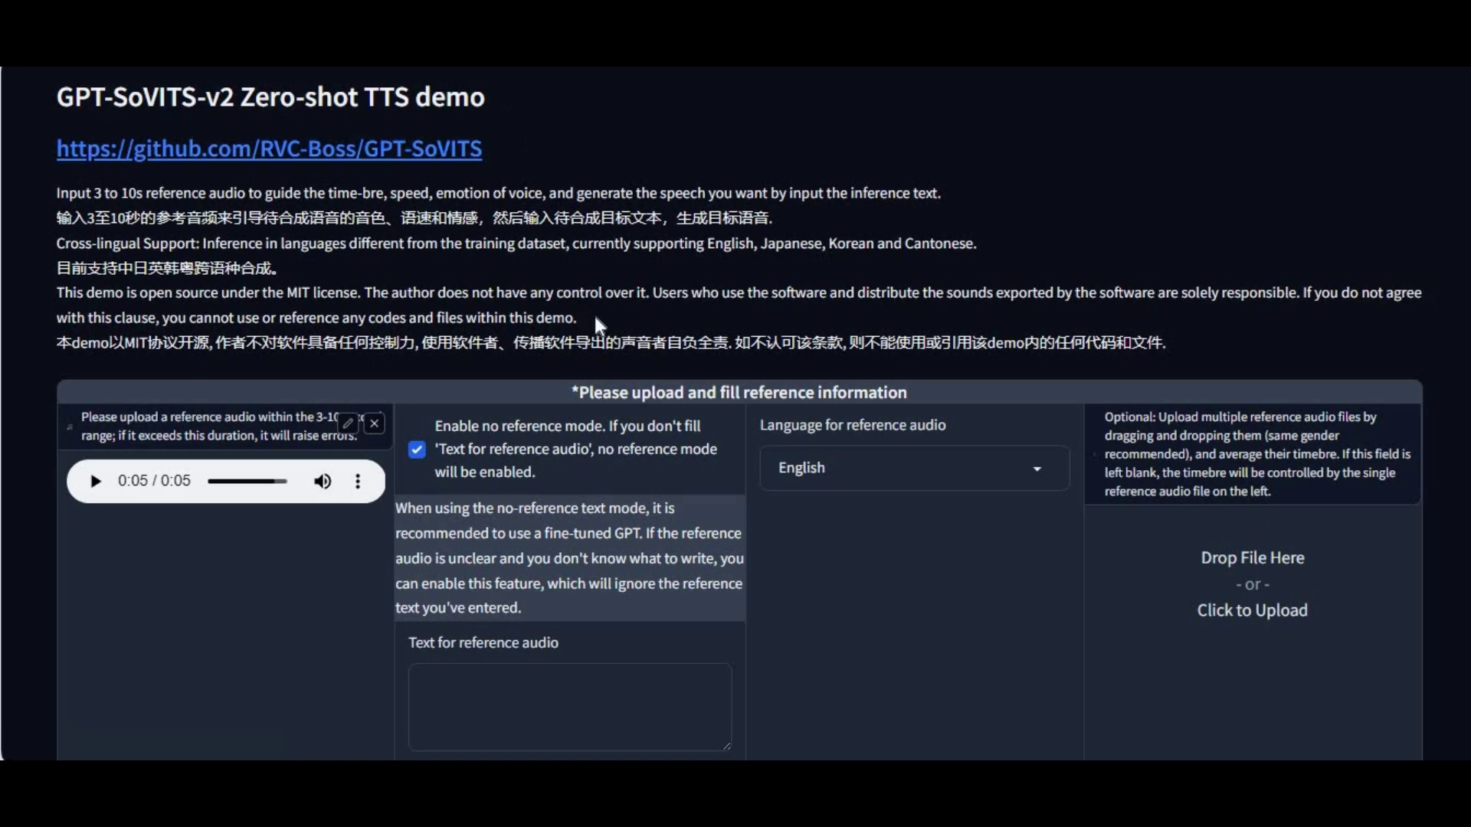
- Look through the demo's reference audio language options, inference text, slicing, speech rate and sampling settings
scroll(595, 315, down, 2)
click(912, 357)
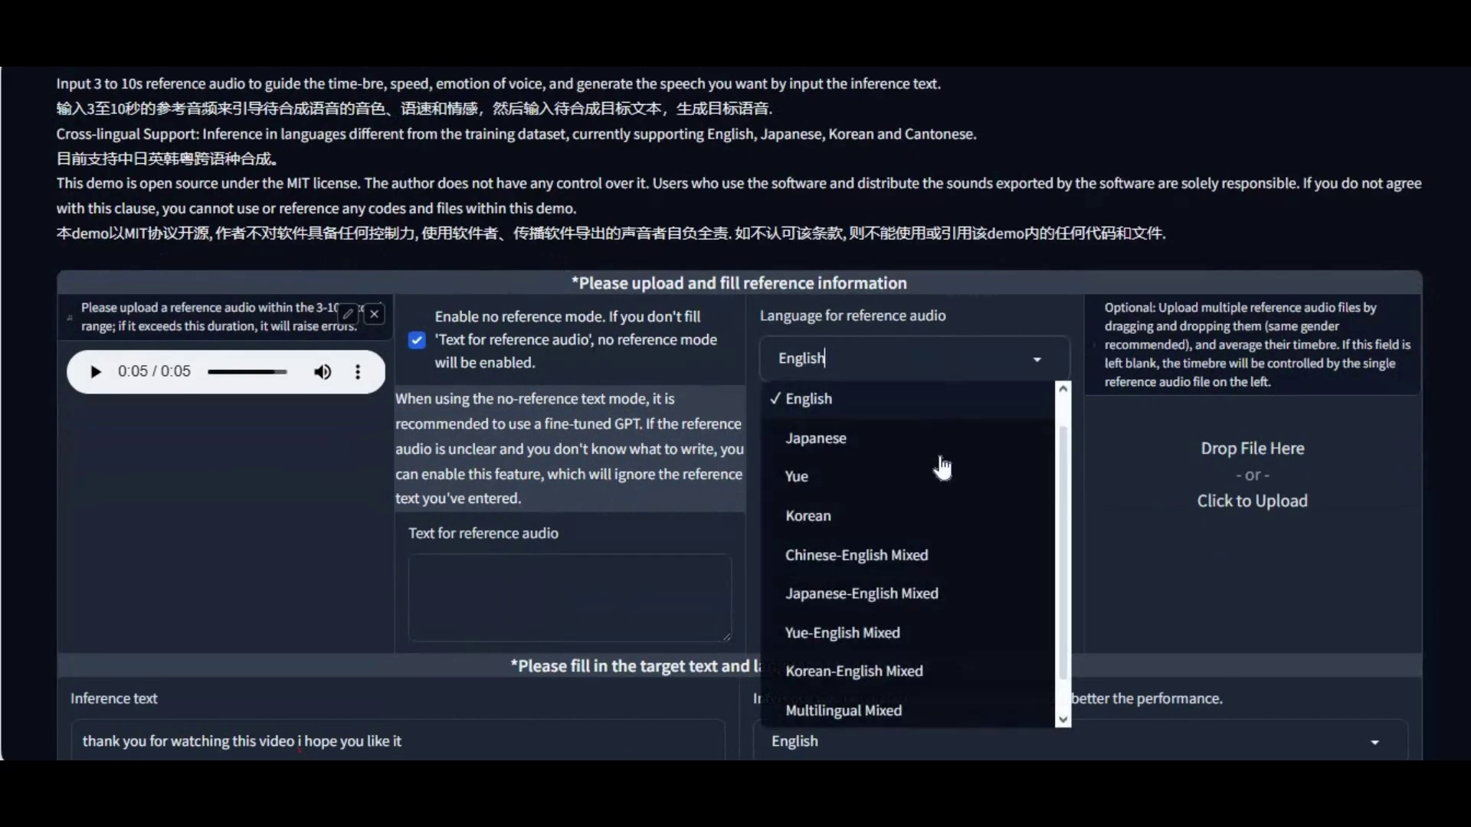
click(808, 398)
scroll(868, 407, down, 8)
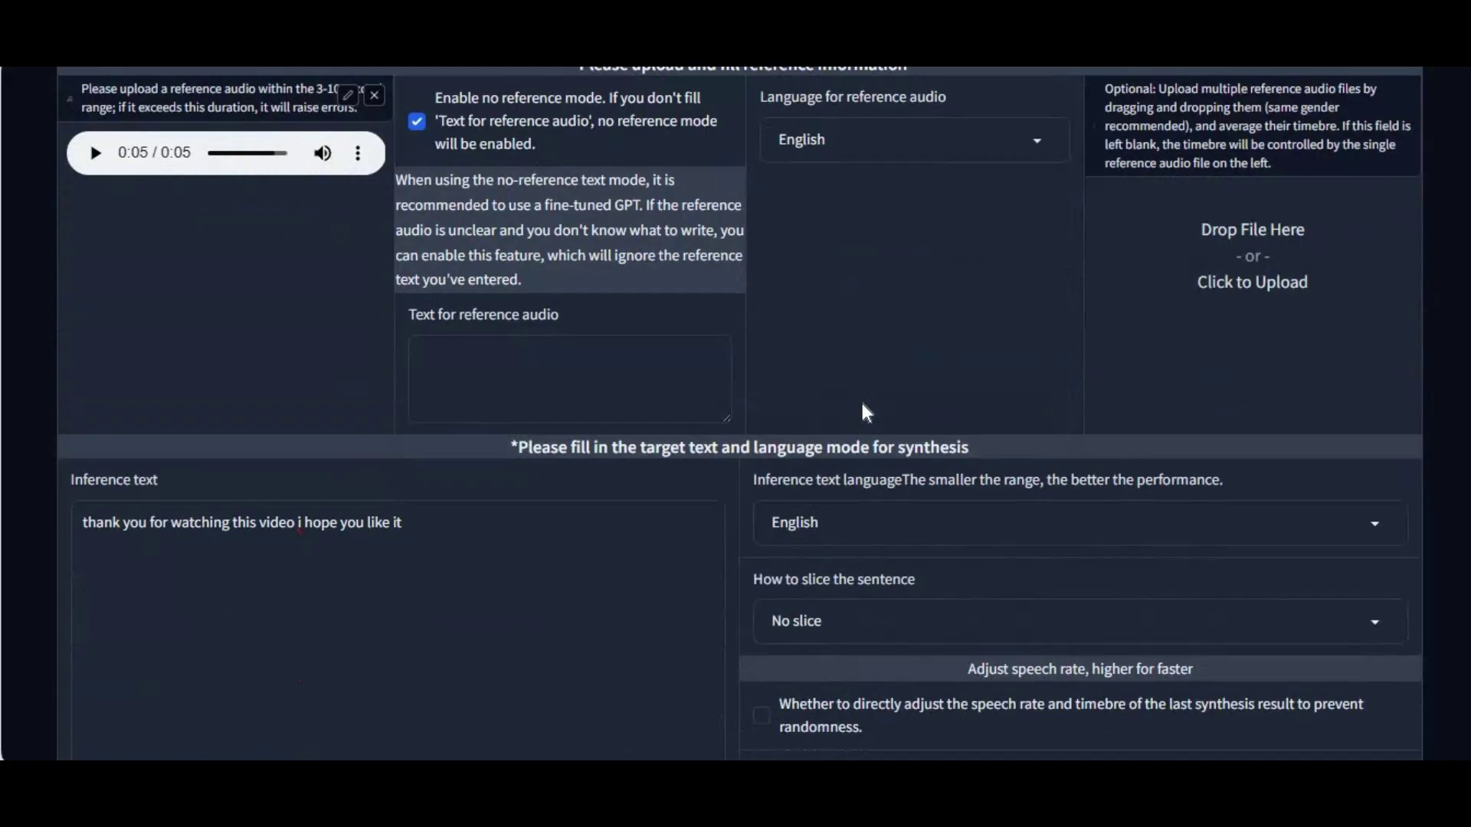
scroll(860, 407, down, 2)
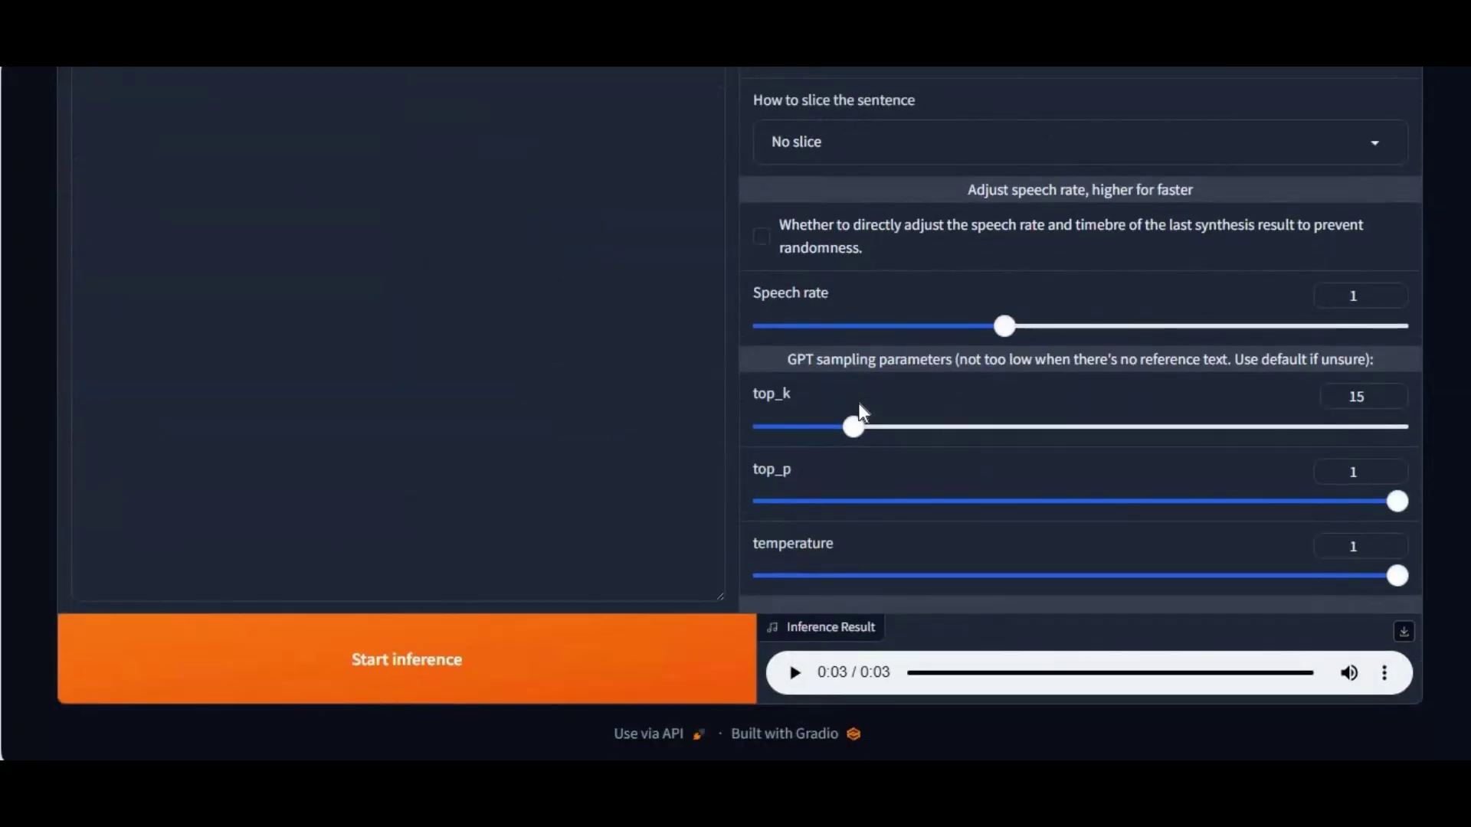
scroll(872, 390, up, 15)
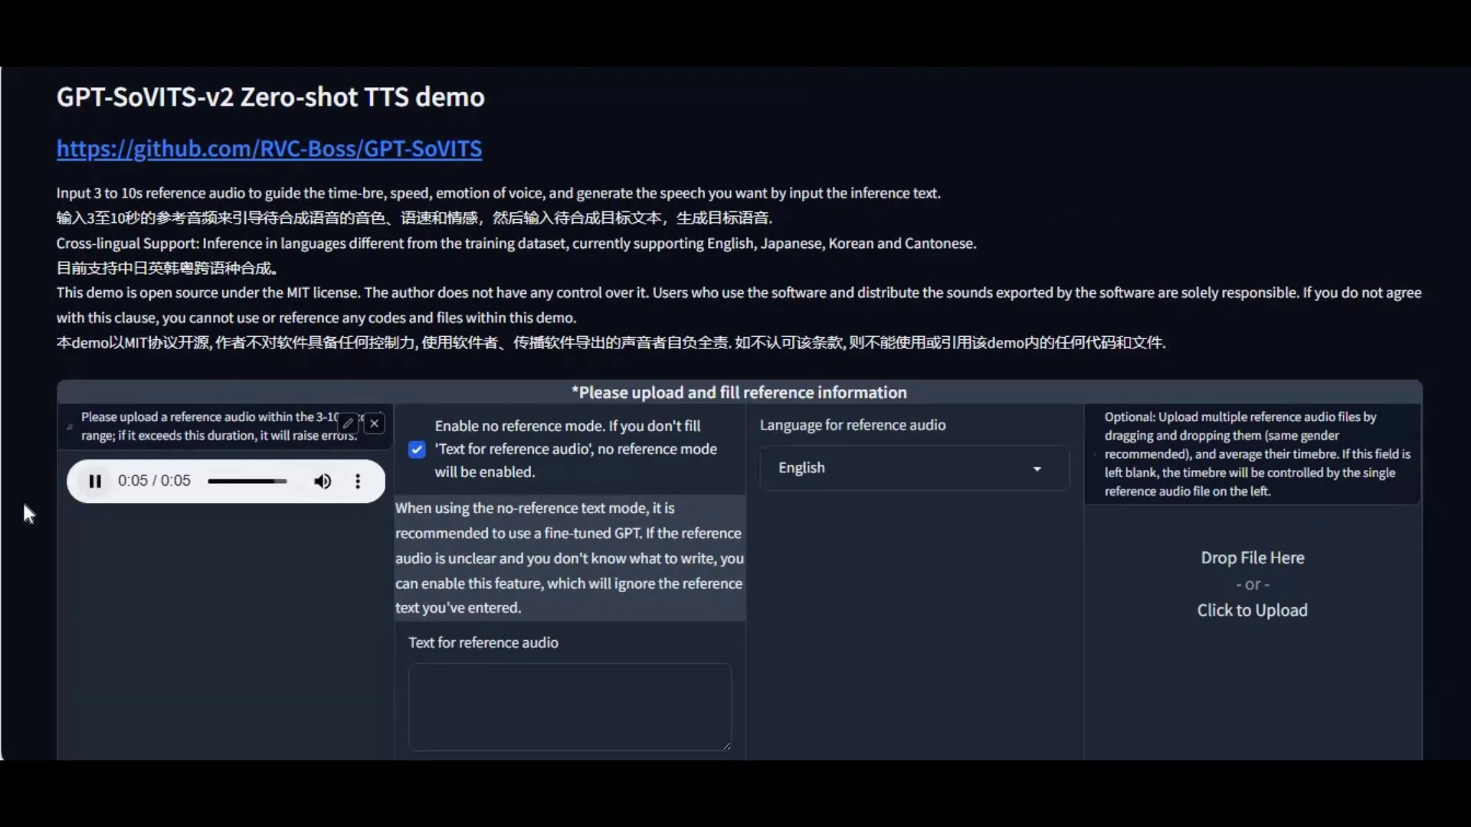
- Play the uploaded reference audio and the generated inference result to compare the voices
click(96, 489)
scroll(760, 555, down, 12)
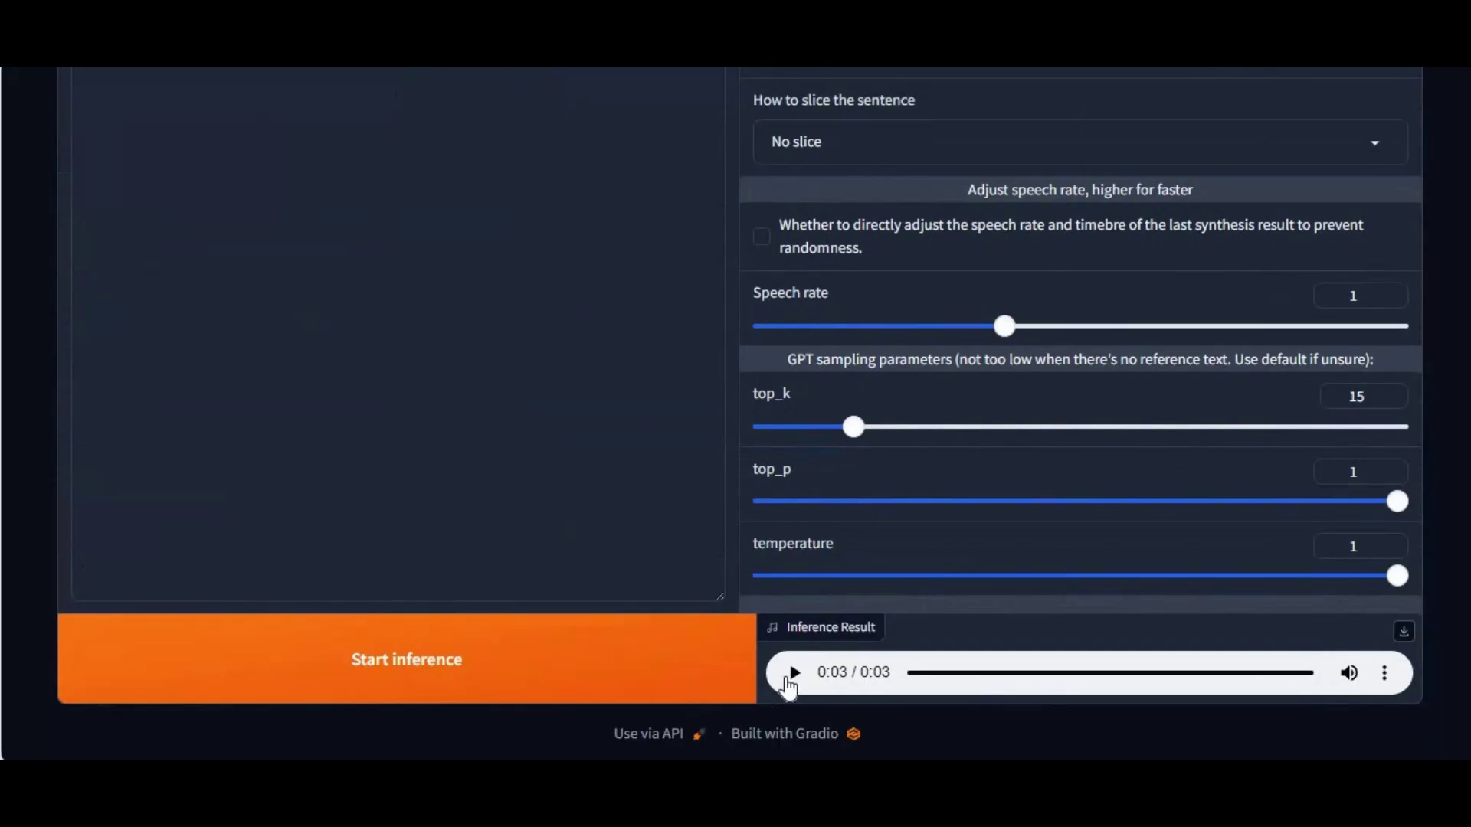
click(793, 674)
scroll(426, 423, up, 10)
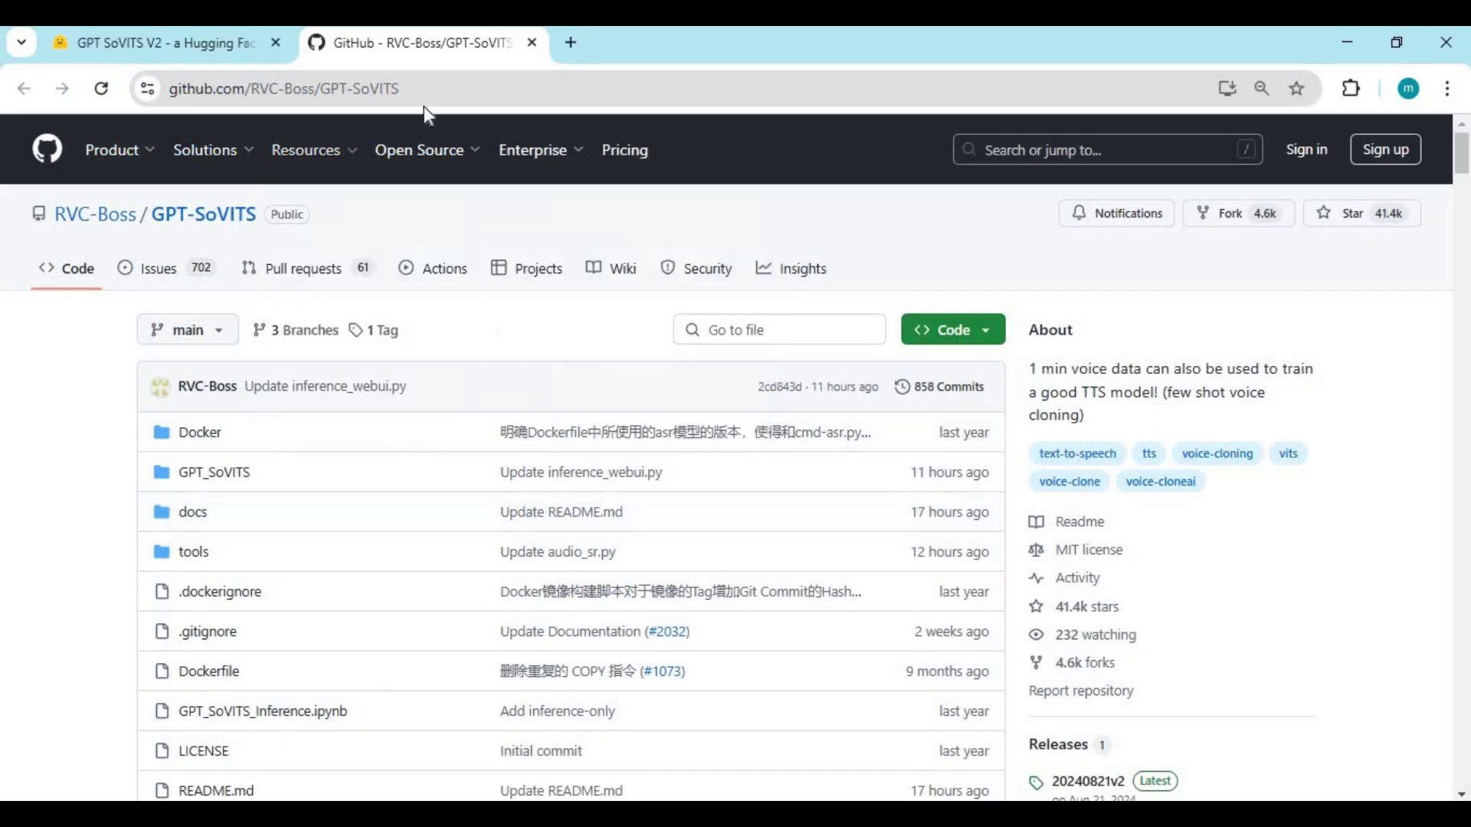
- Examine the GPT-SoVITS GitHub repository's files and README, including the manual installation, Docker and pretrained model sections
click(157, 103)
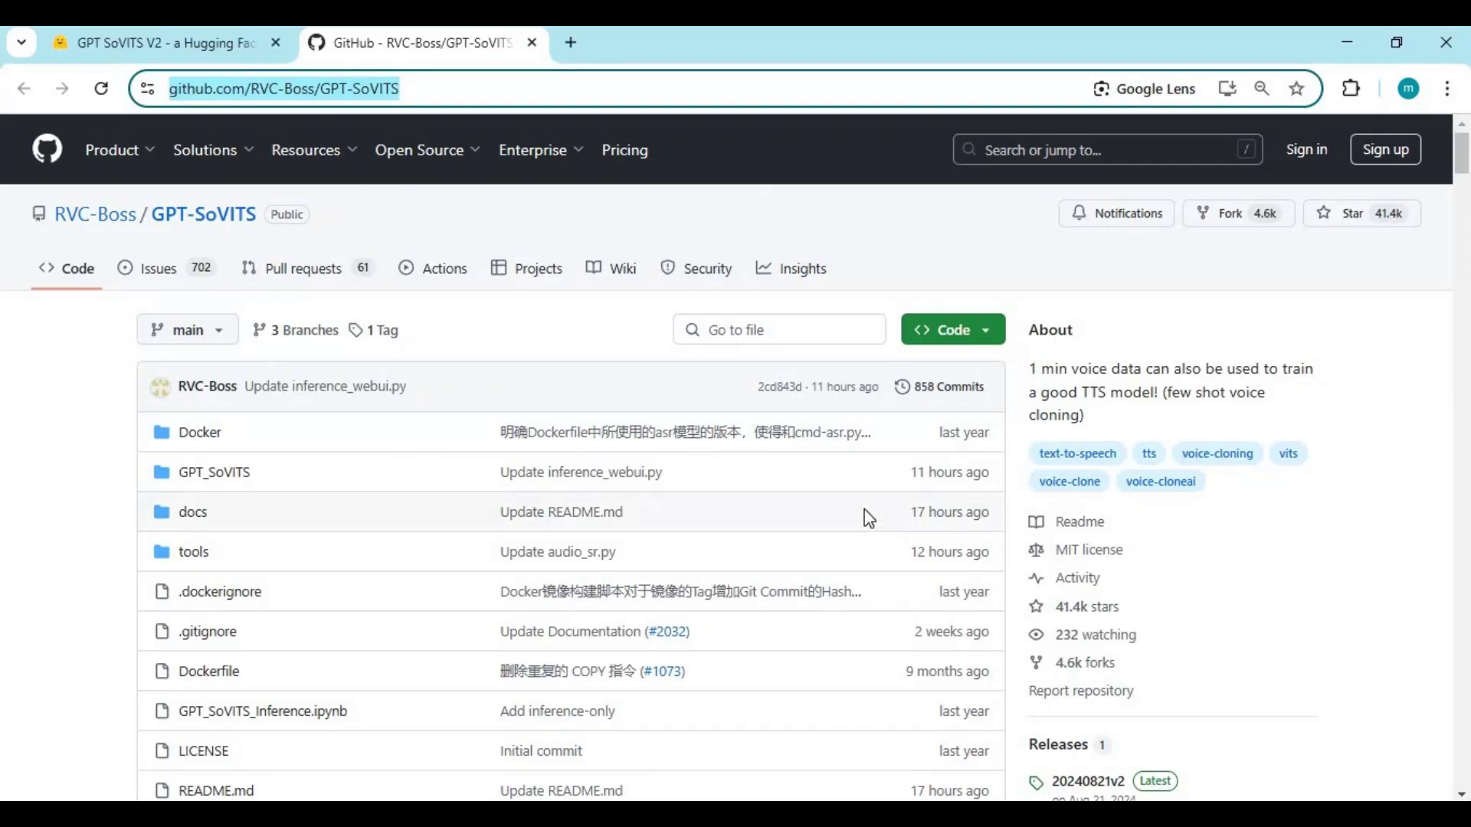
scroll(868, 518, down, 6)
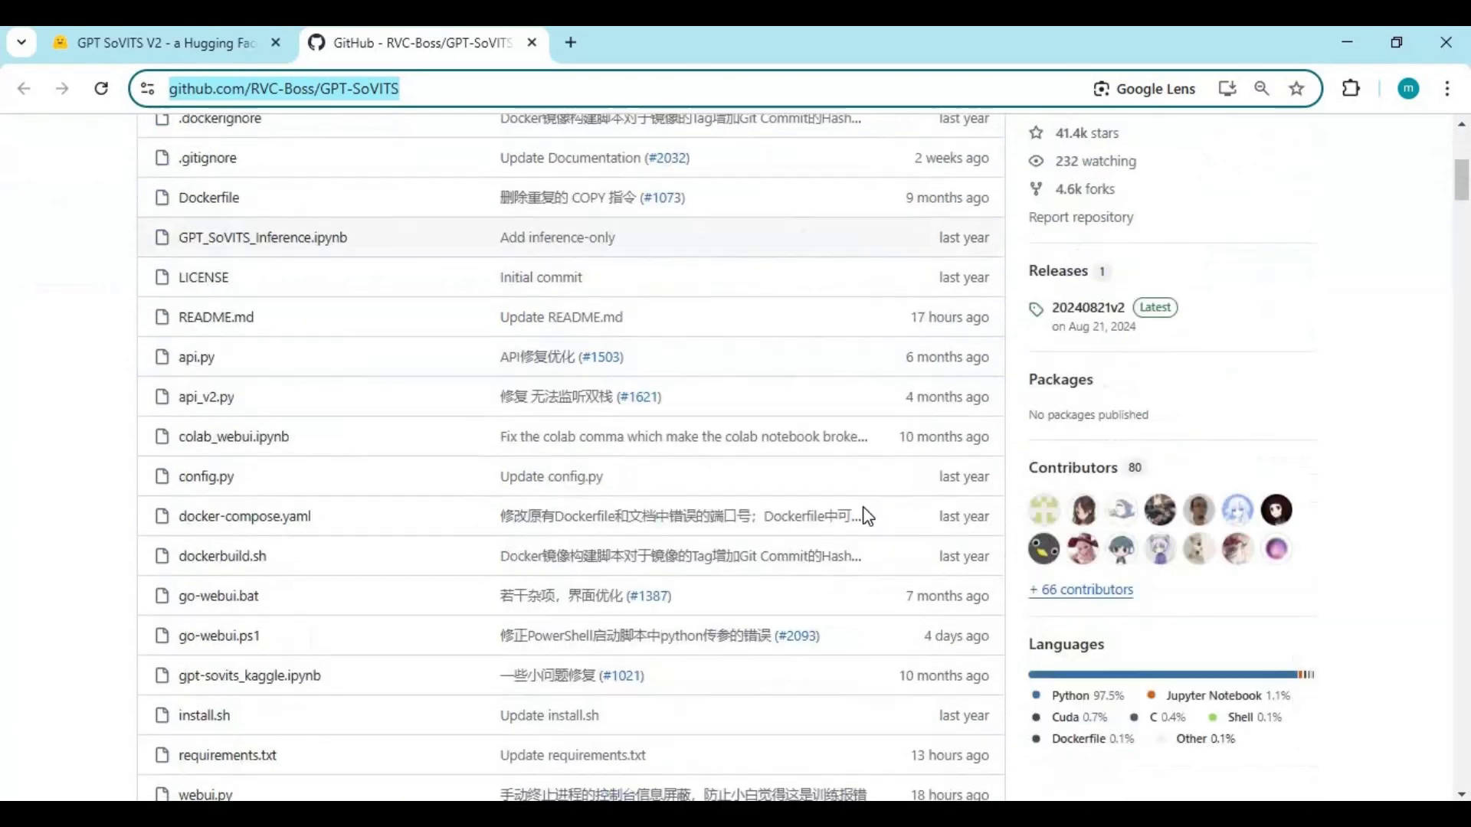
scroll(866, 515, down, 16)
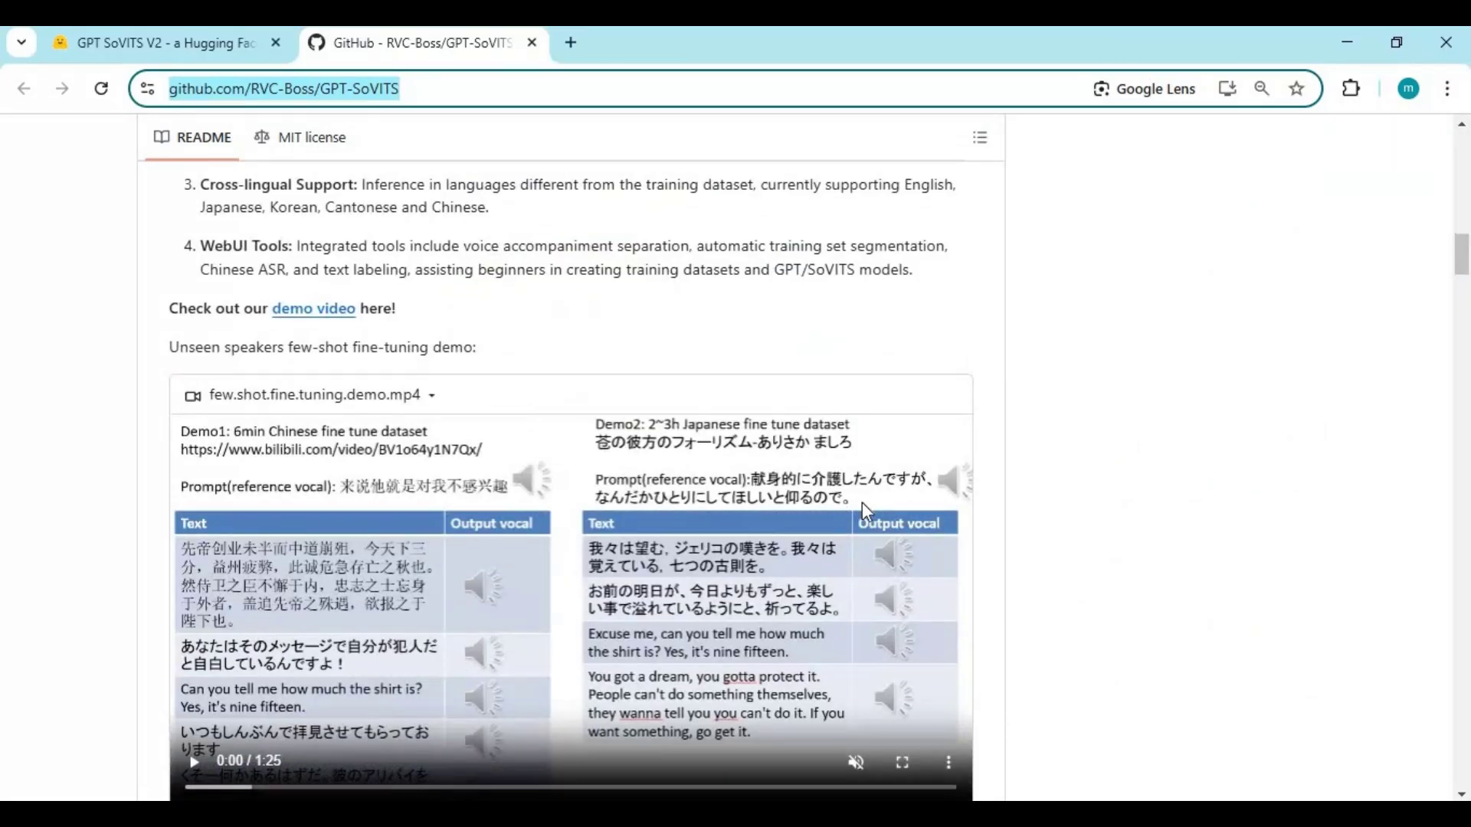
scroll(862, 503, down, 13)
scroll(862, 503, down, 4)
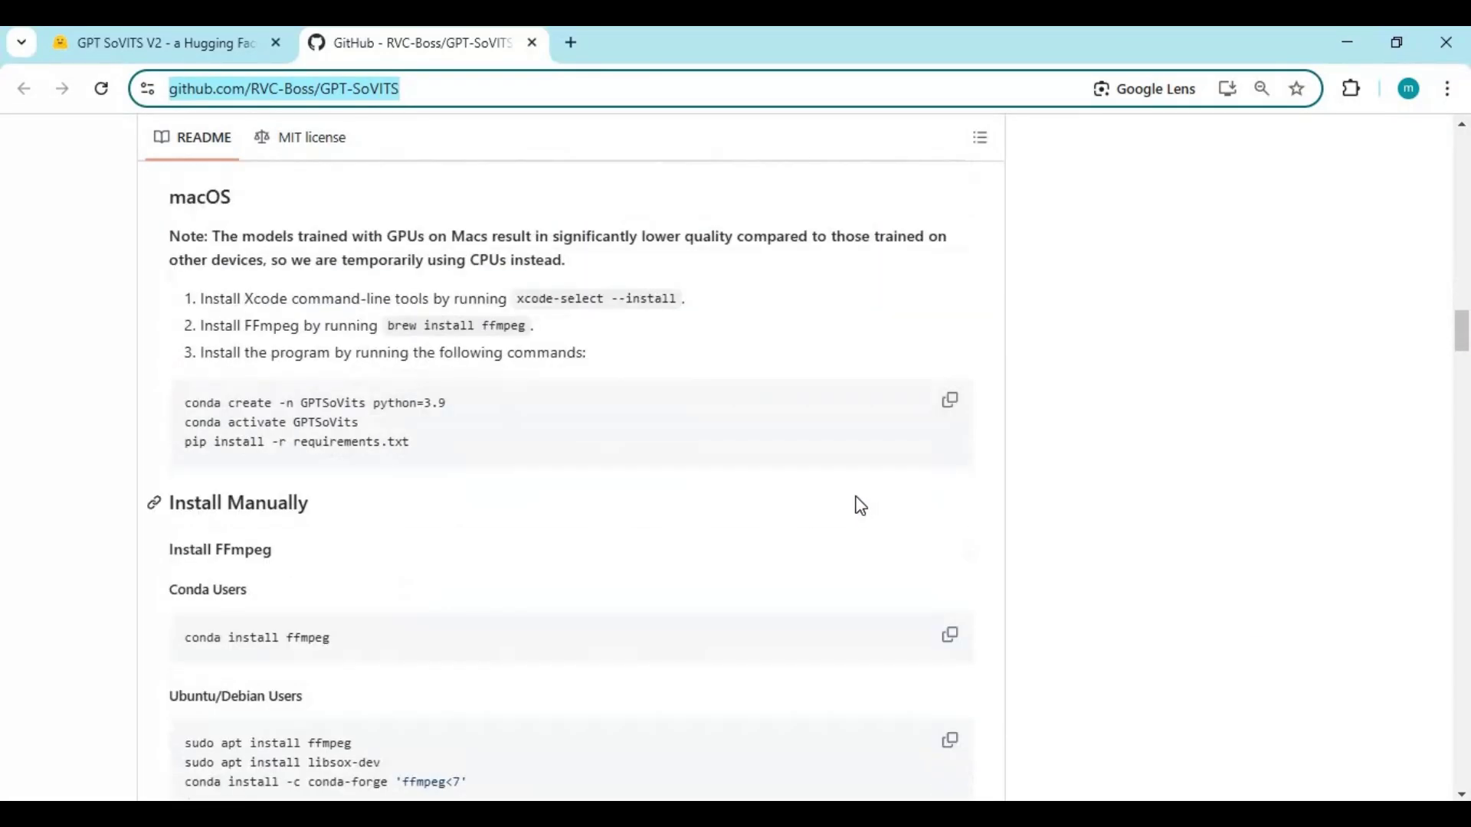
scroll(859, 507, down, 4)
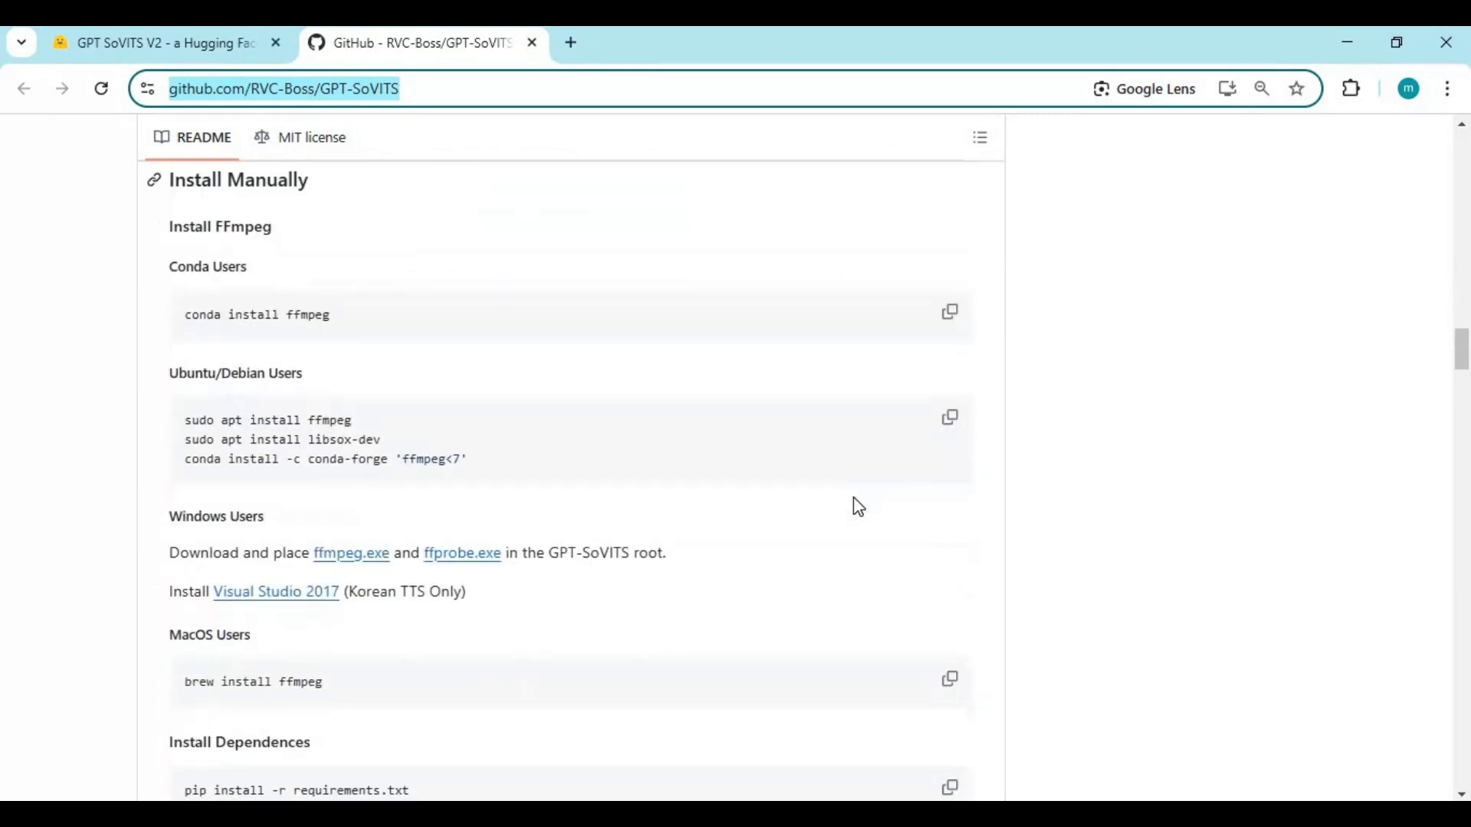
scroll(859, 507, down, 10)
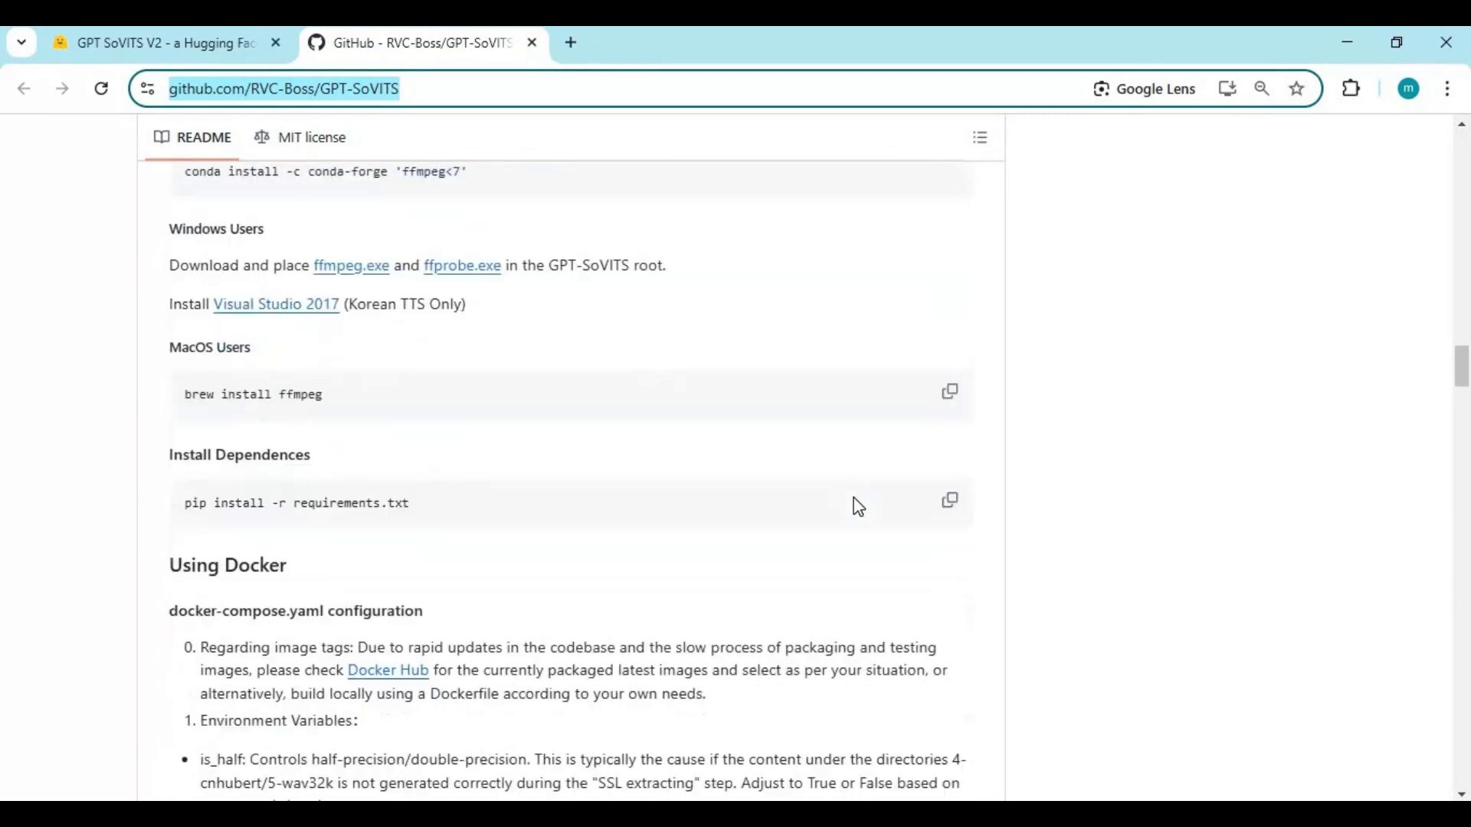
scroll(855, 509, down, 6)
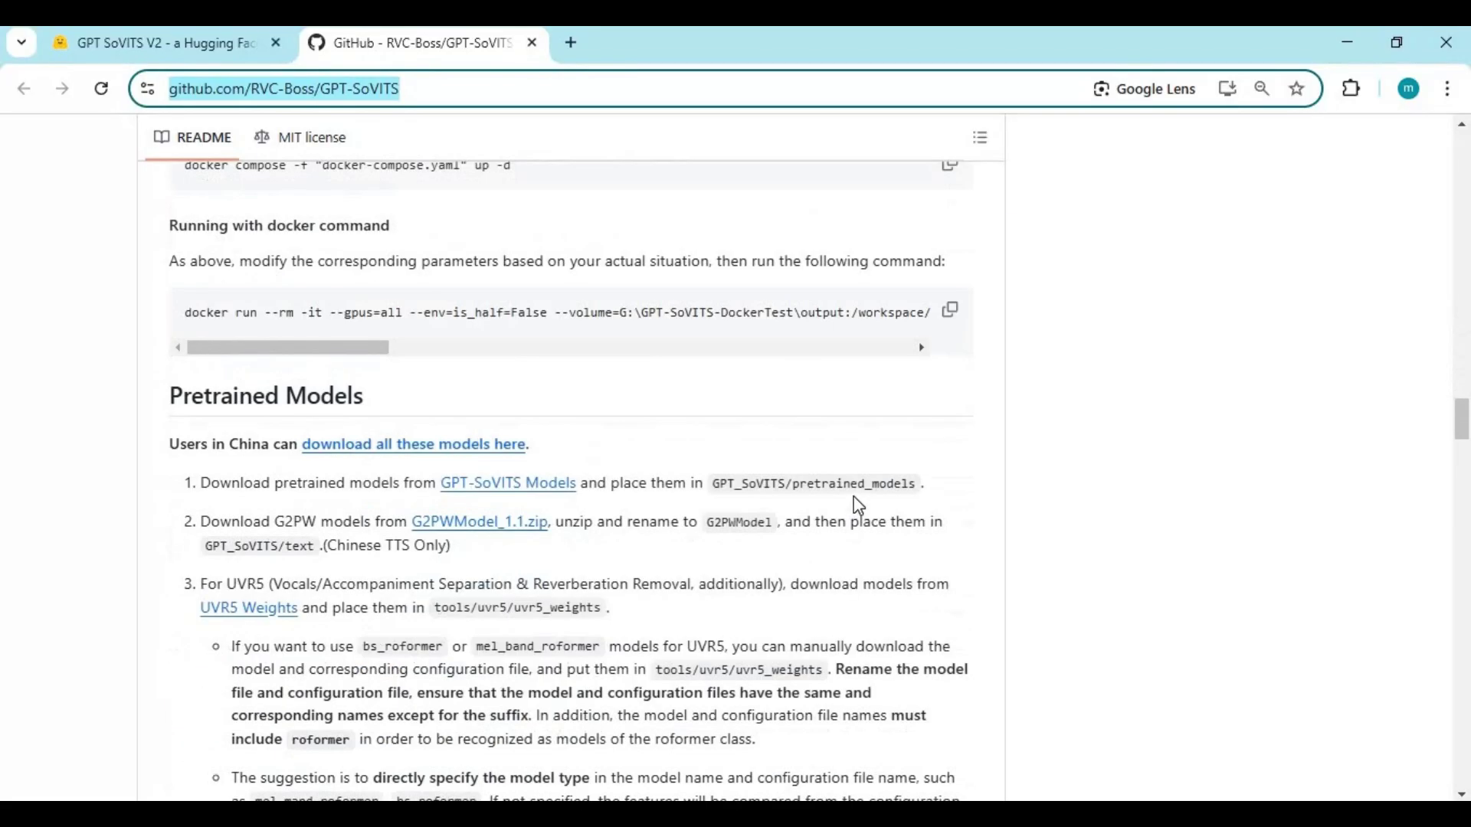
scroll(874, 494, up, 20)
scroll(879, 496, up, 20)
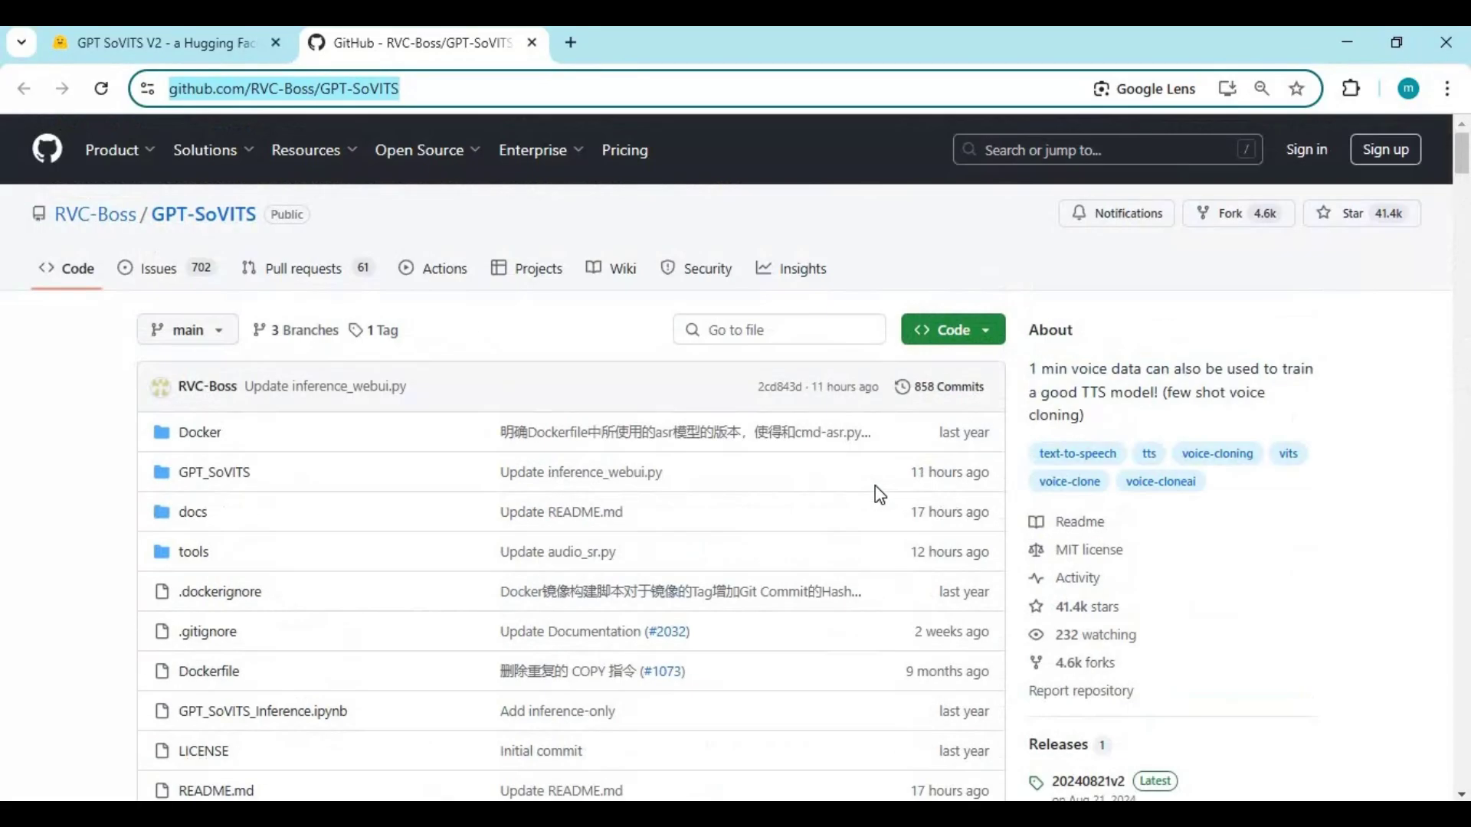
- Switch to the GPT SoVITS V2 Hugging Face Space and review its reference audio languages and synthesis settings
click(185, 34)
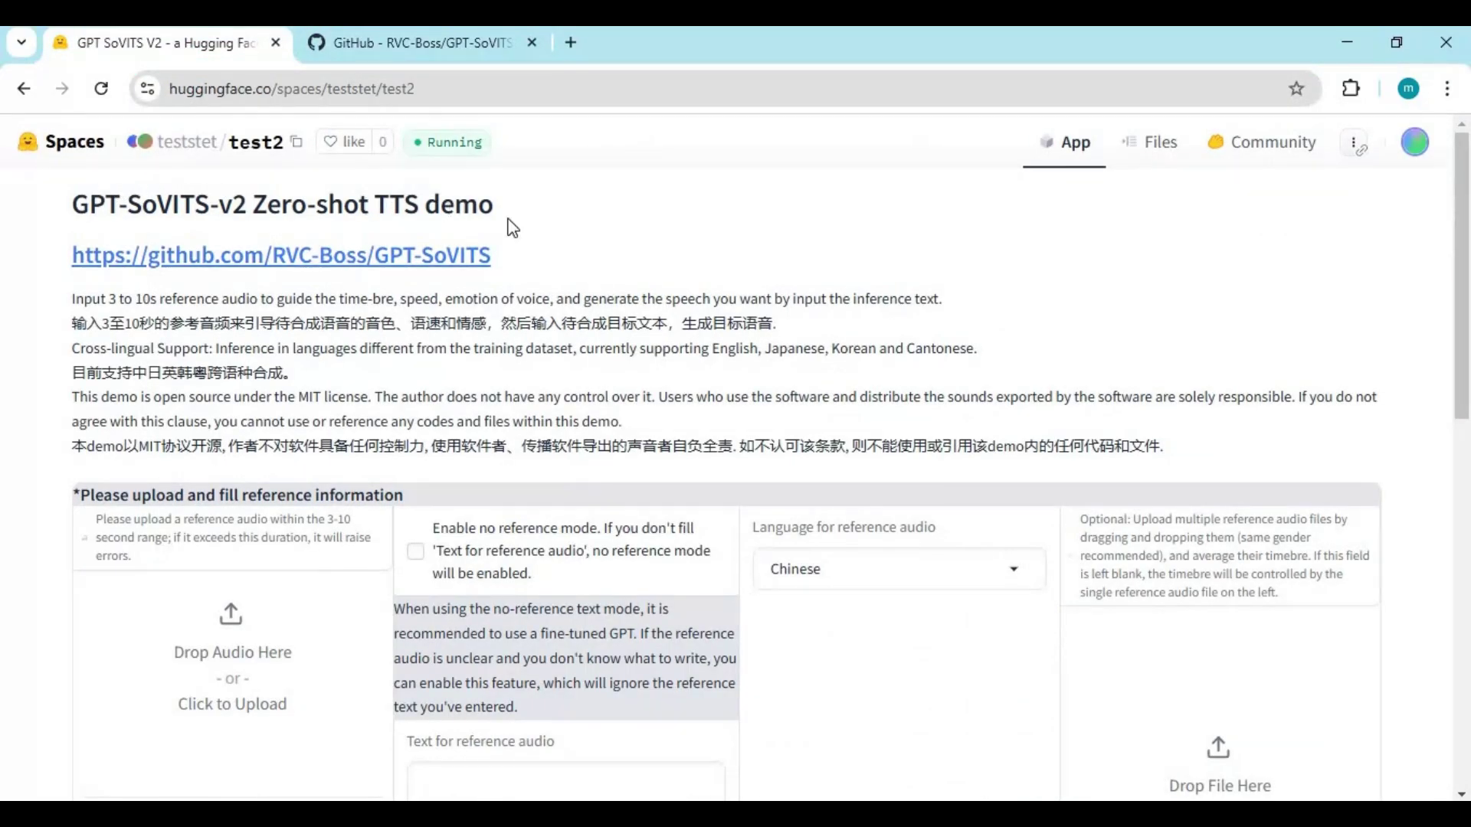
scroll(614, 292, down, 4)
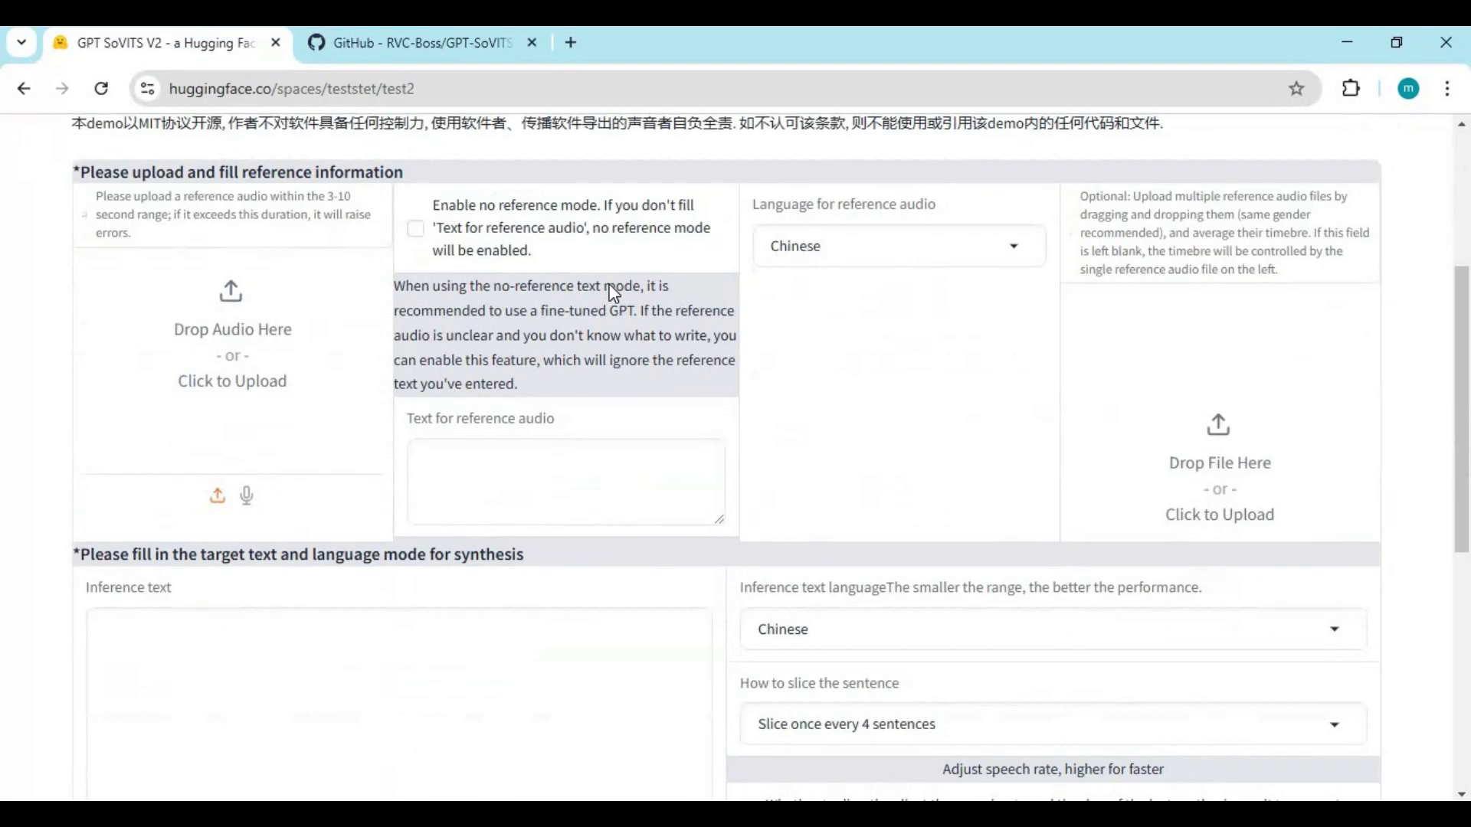
click(838, 241)
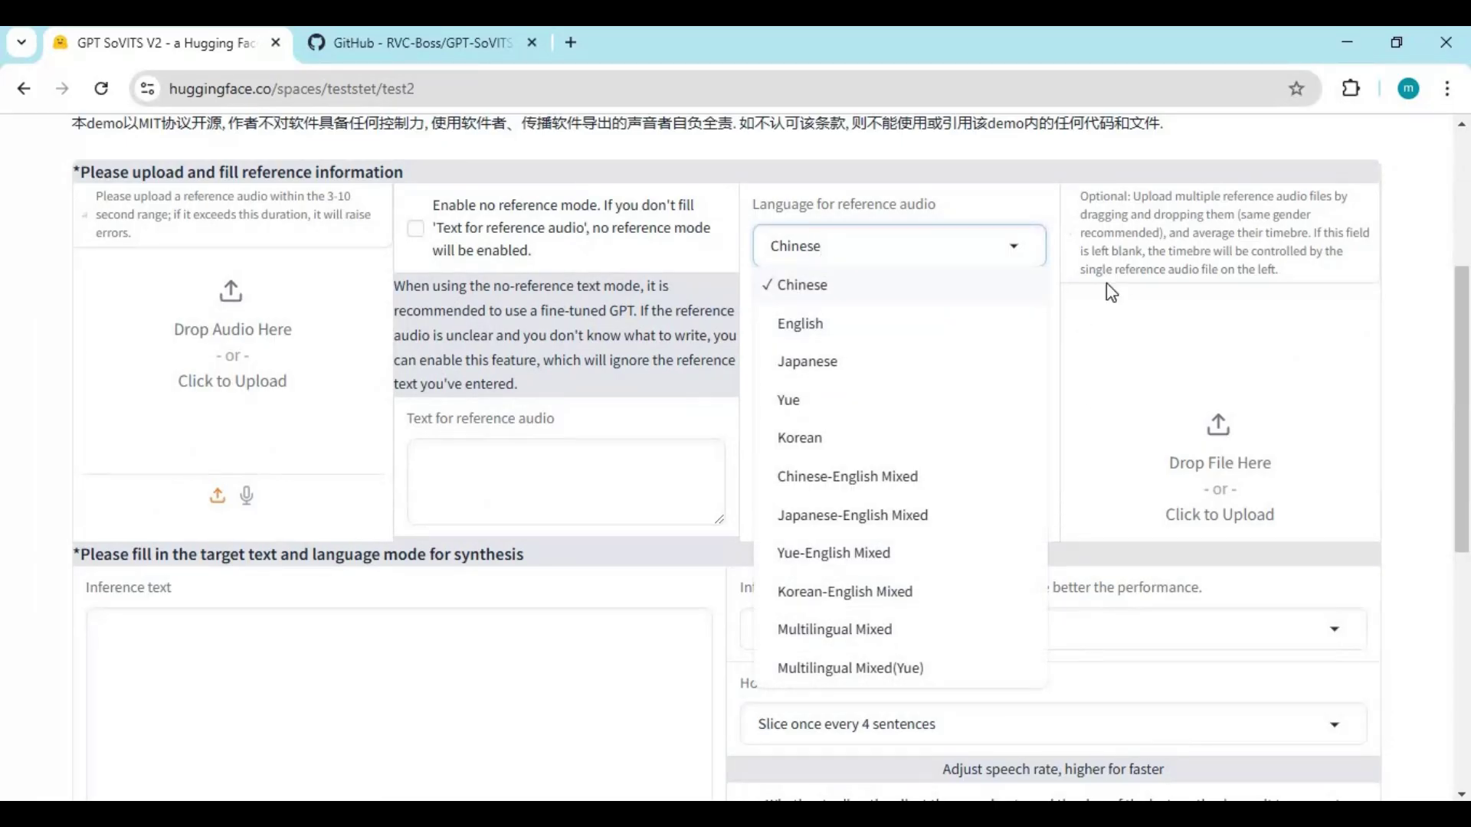
click(1428, 311)
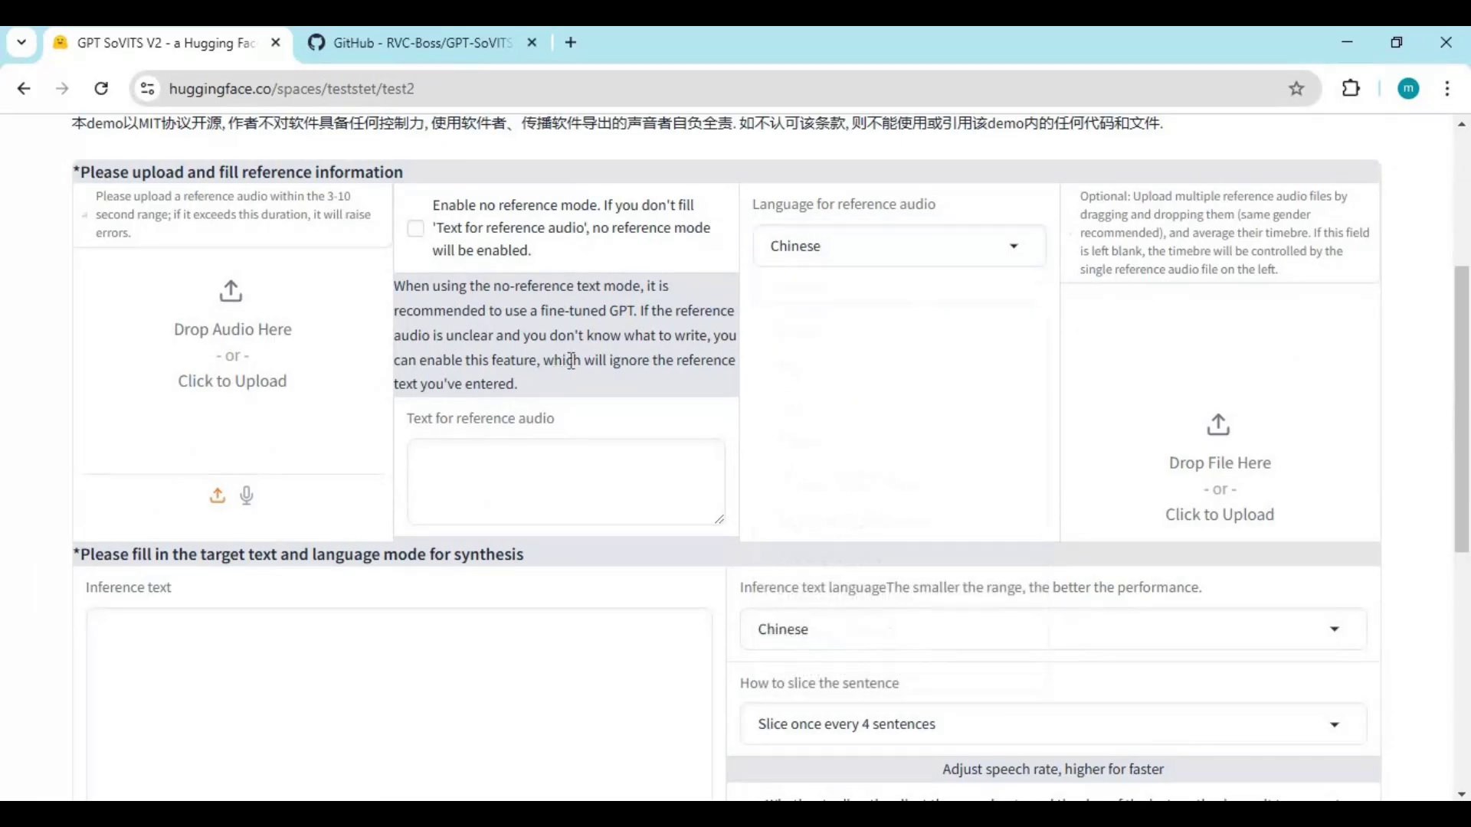
scroll(571, 360, down, 7)
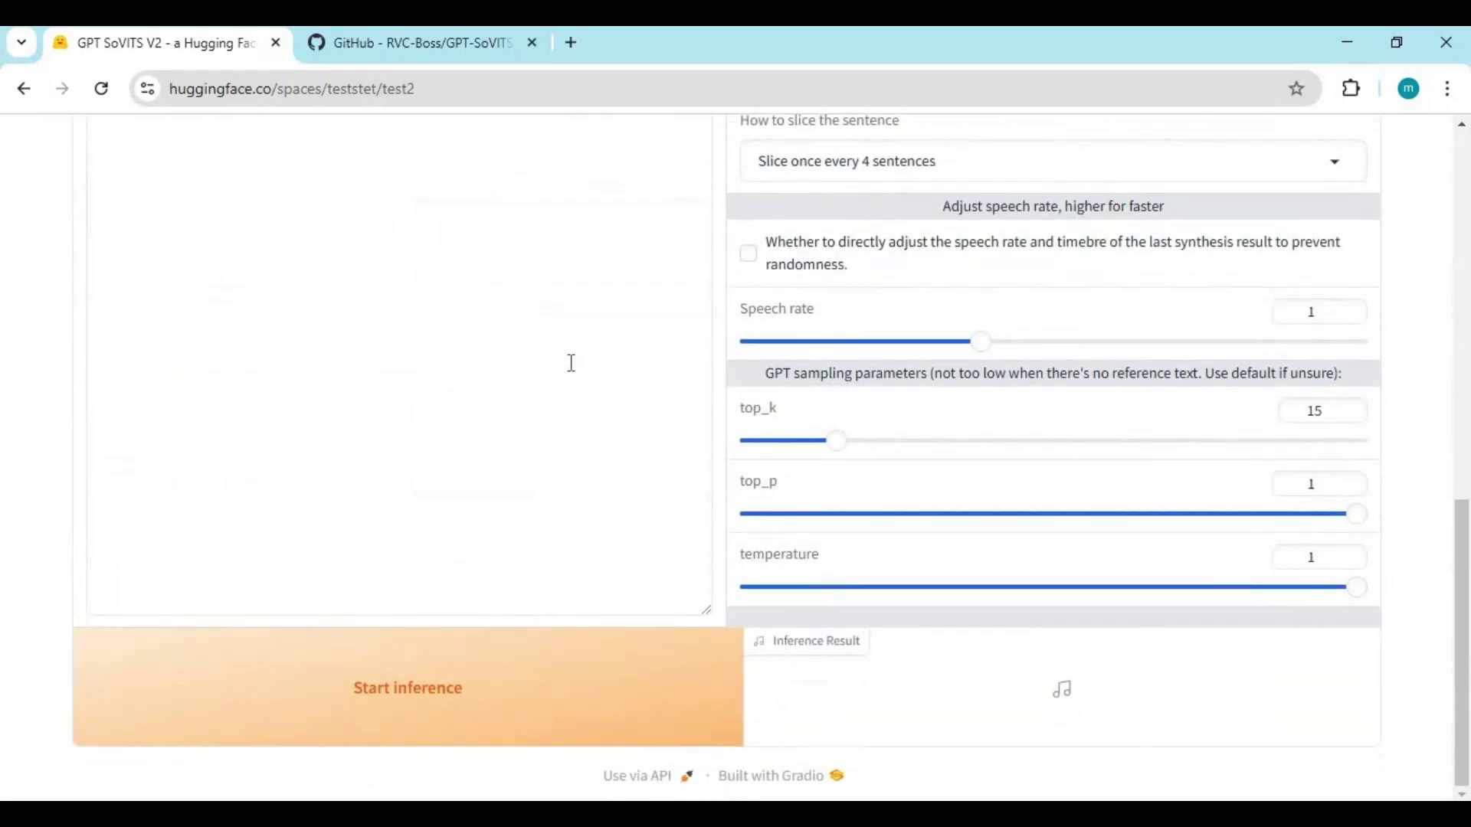
scroll(571, 363, up, 11)
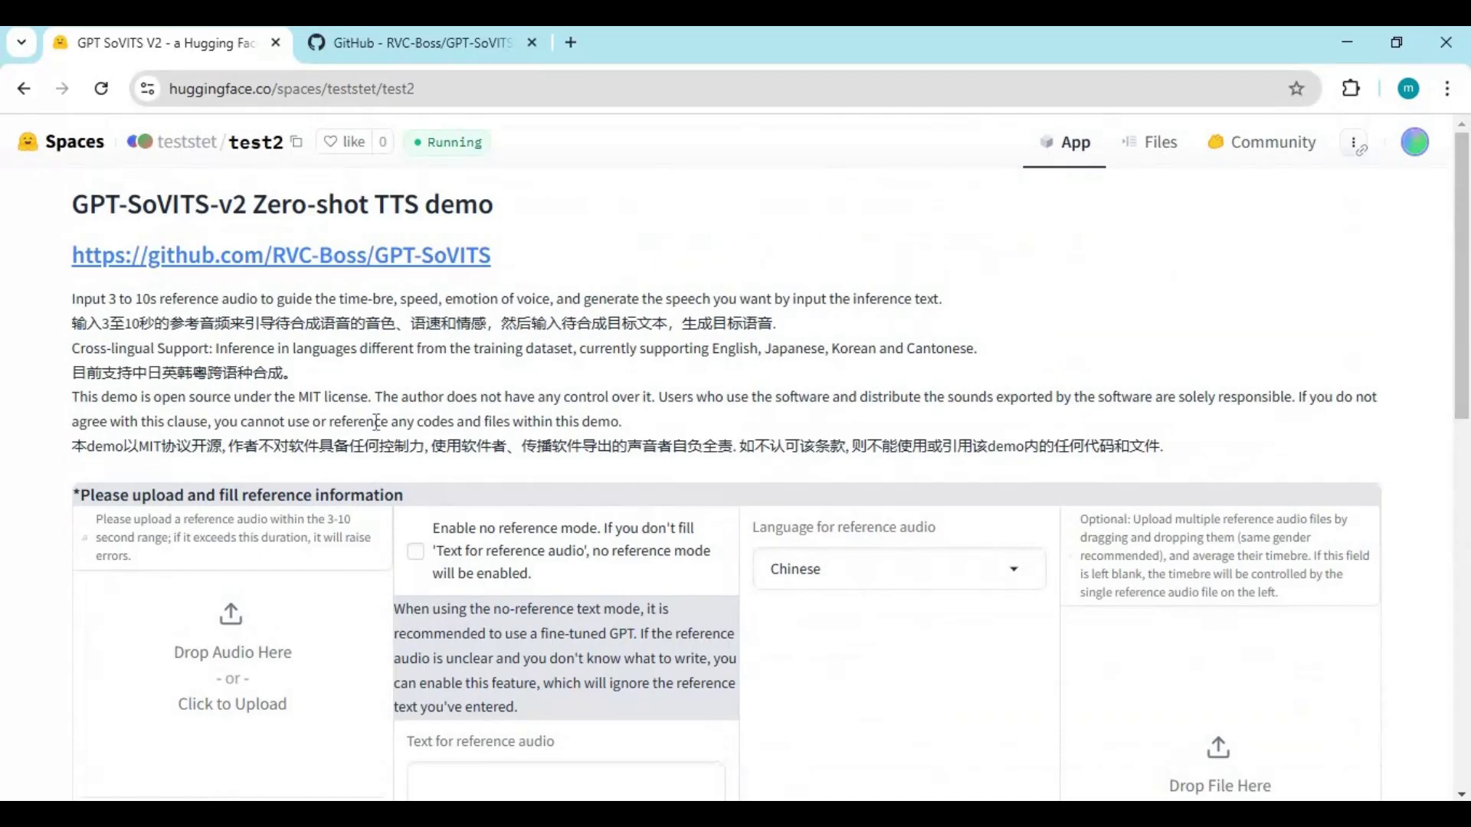
- Open the Space's instructions for running locally and show the Clone (git) commands
click(1354, 147)
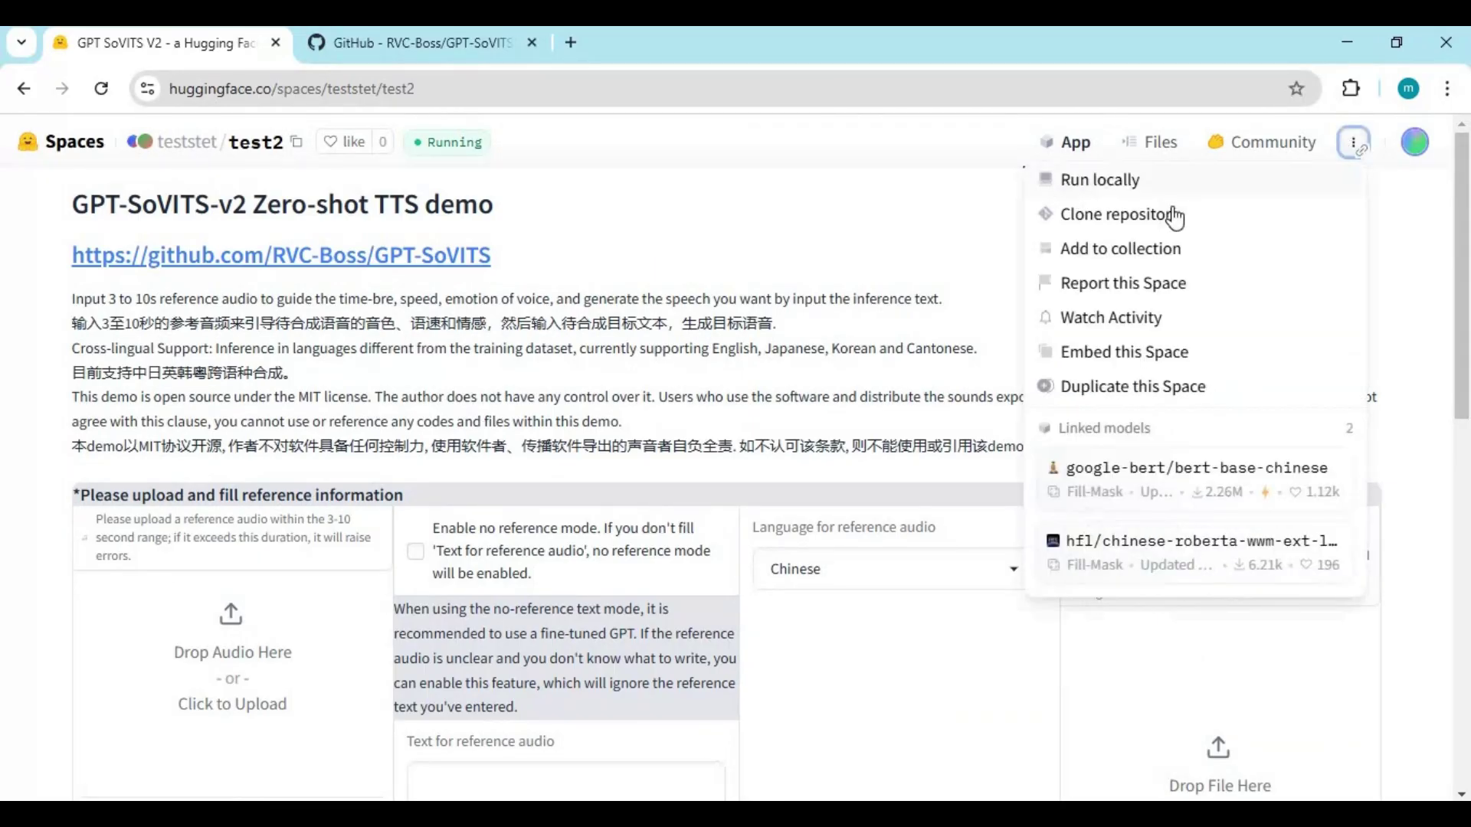
click(1107, 188)
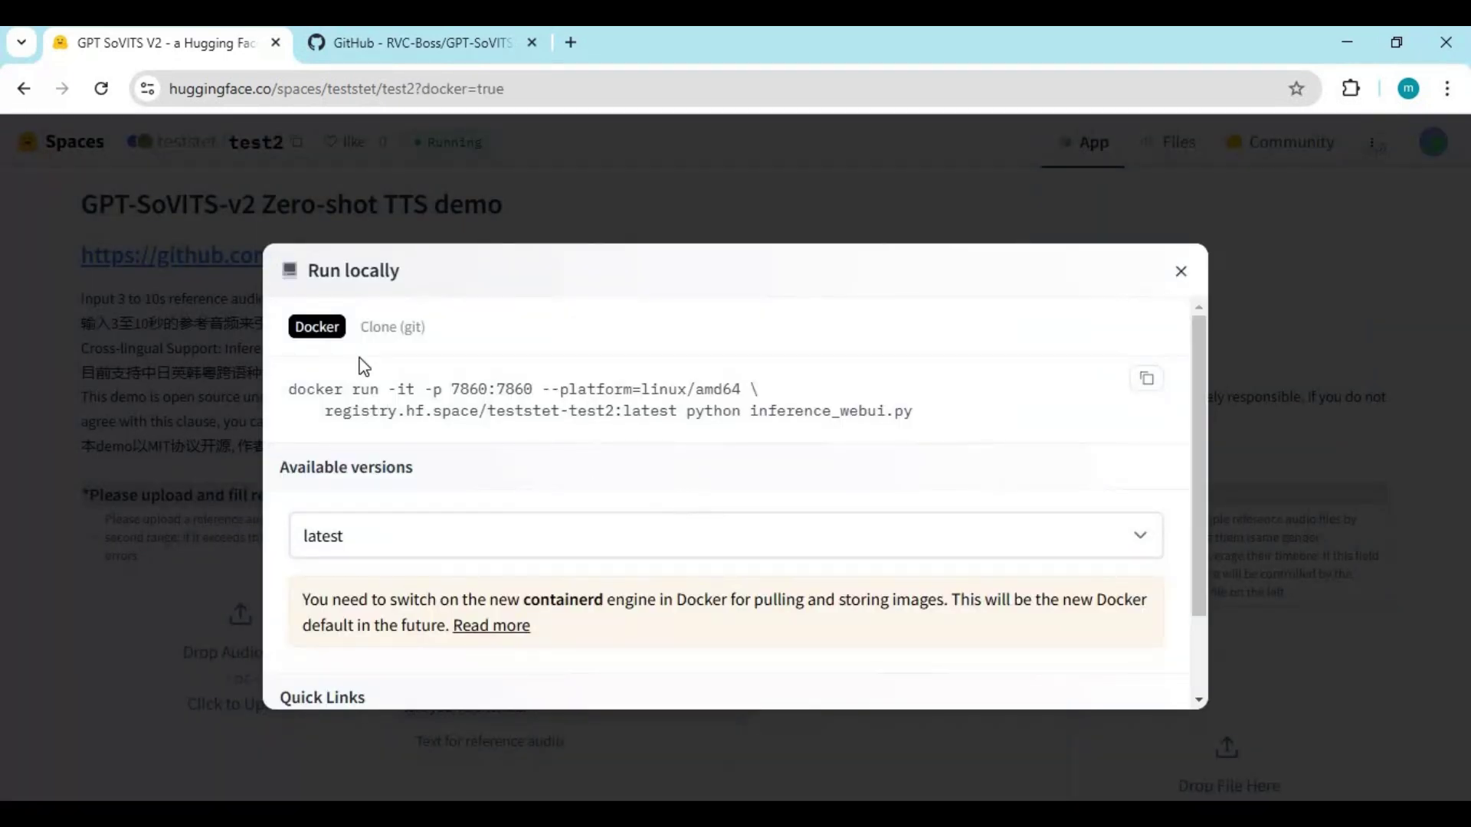
click(379, 331)
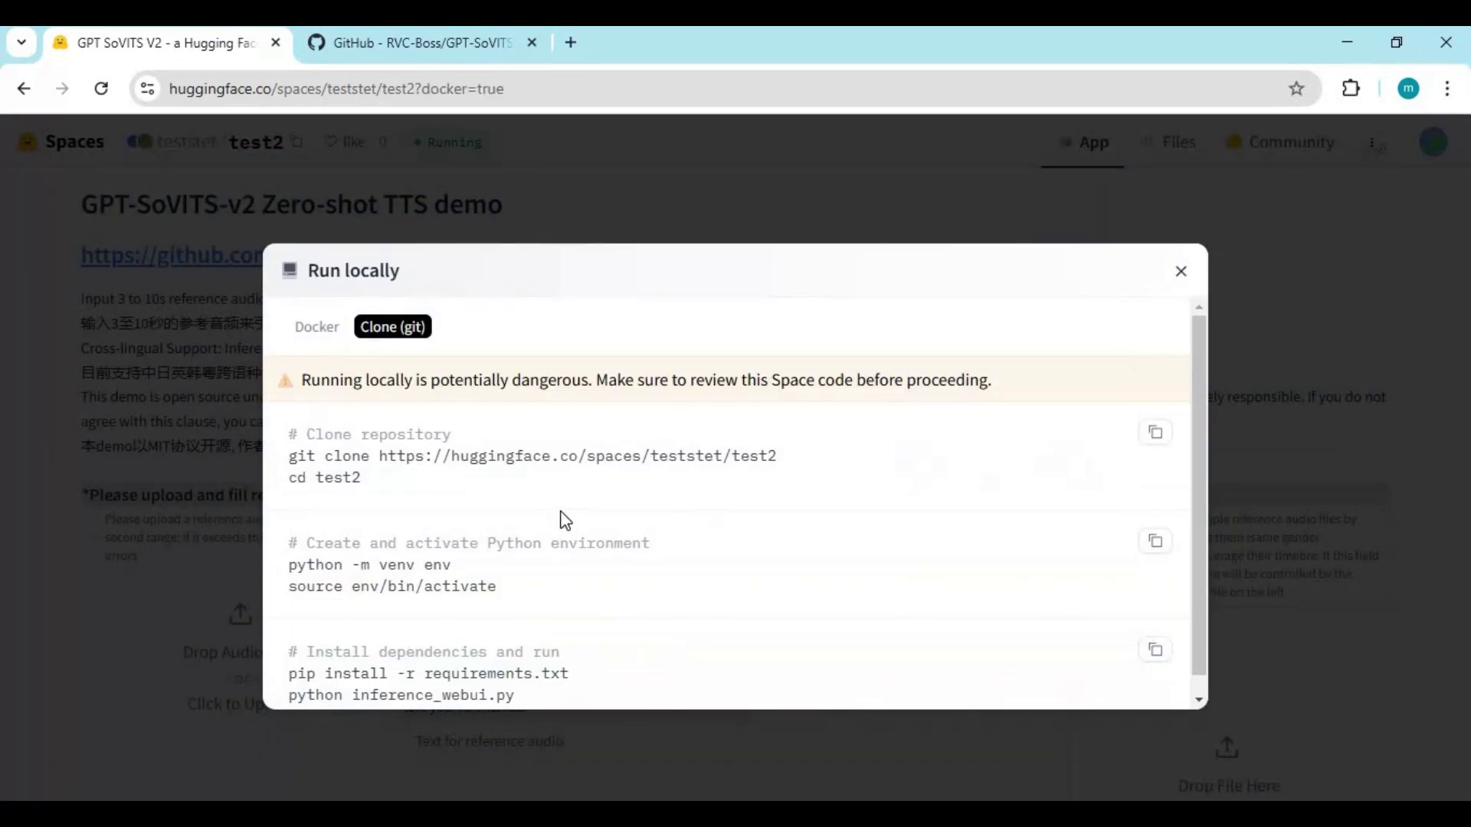
scroll(561, 514, down, 1)
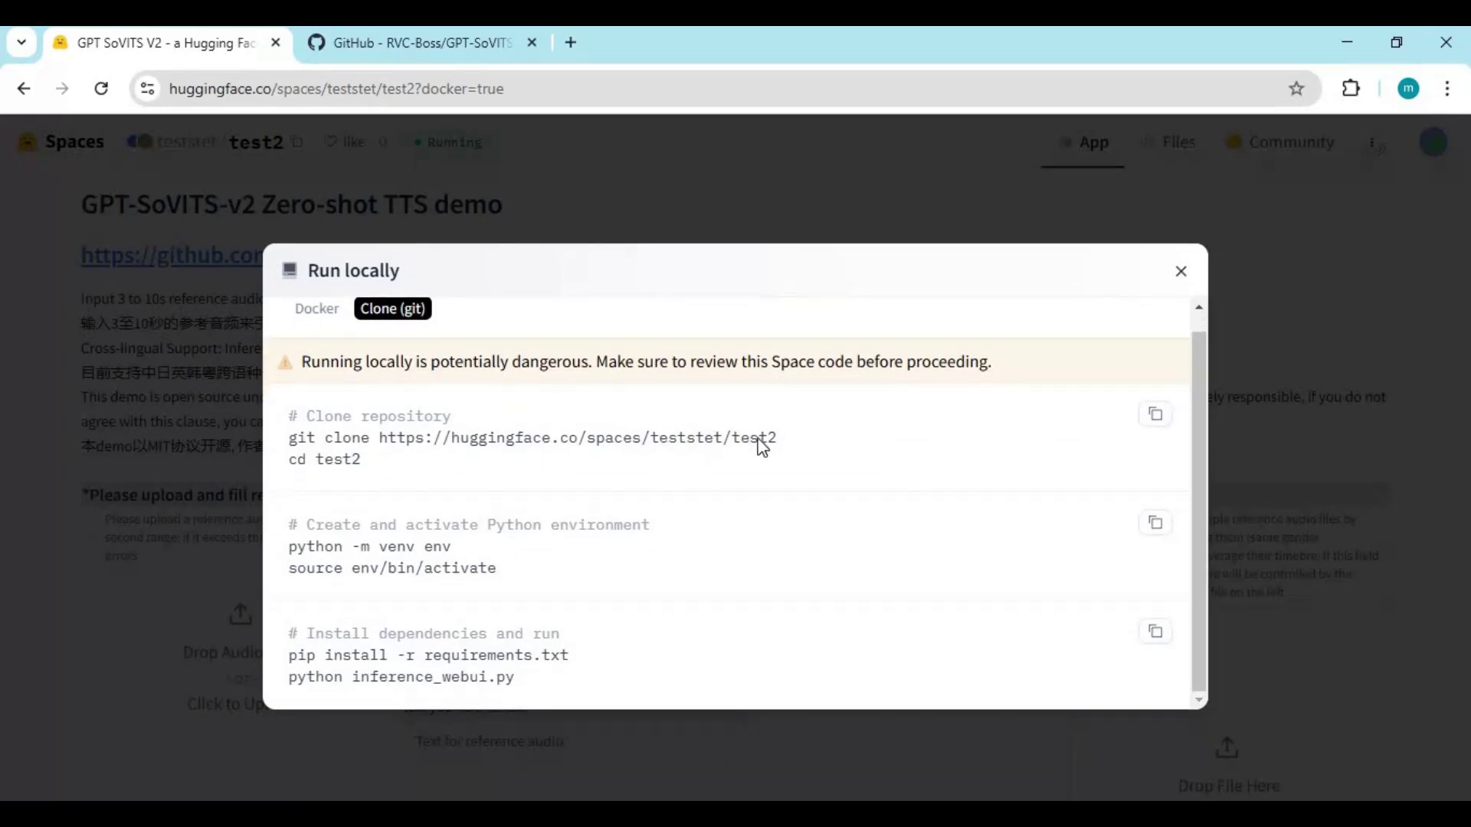
drag(778, 441, 256, 450)
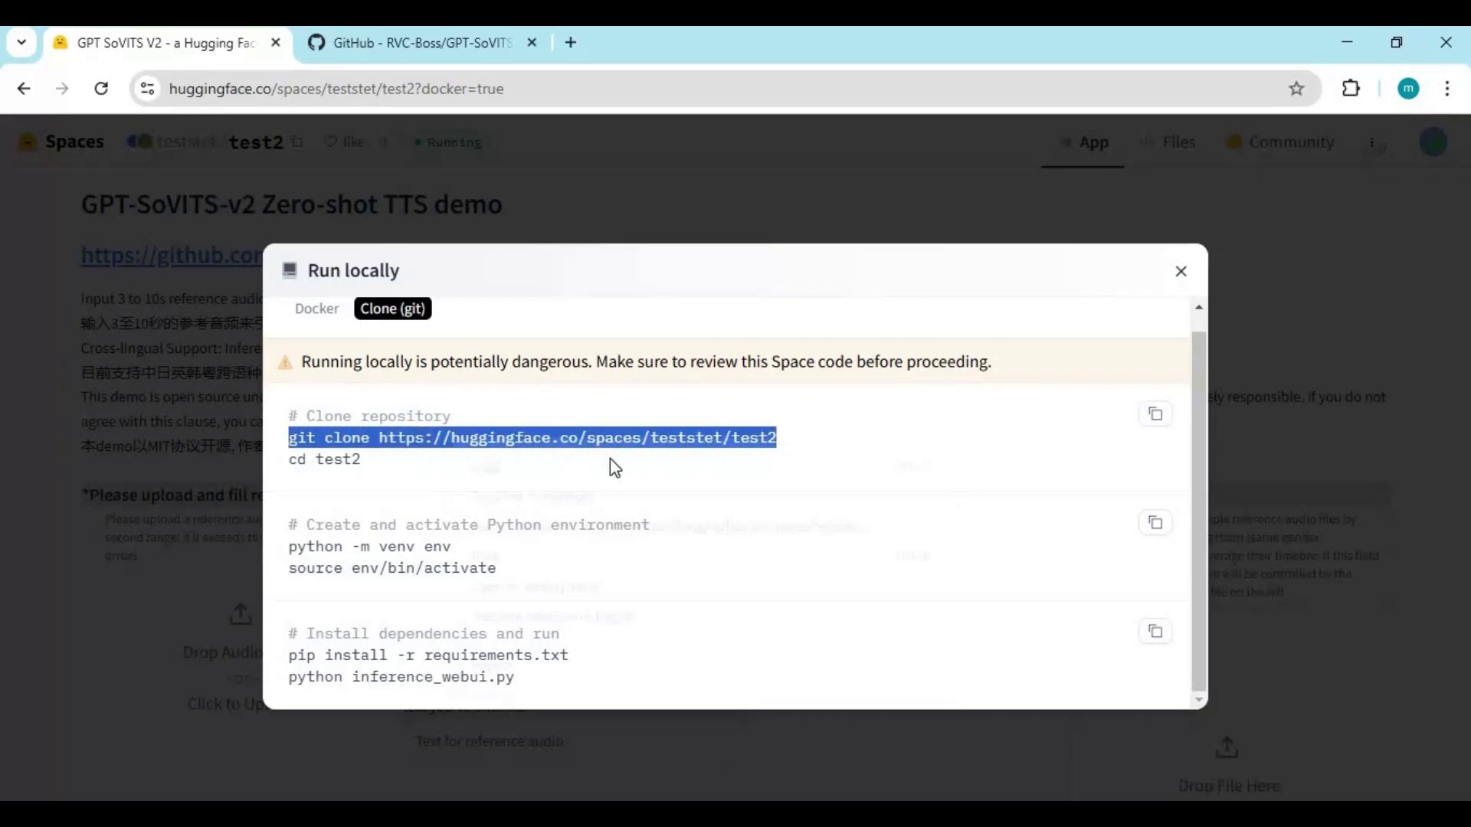
right_click(454, 446)
click(541, 469)
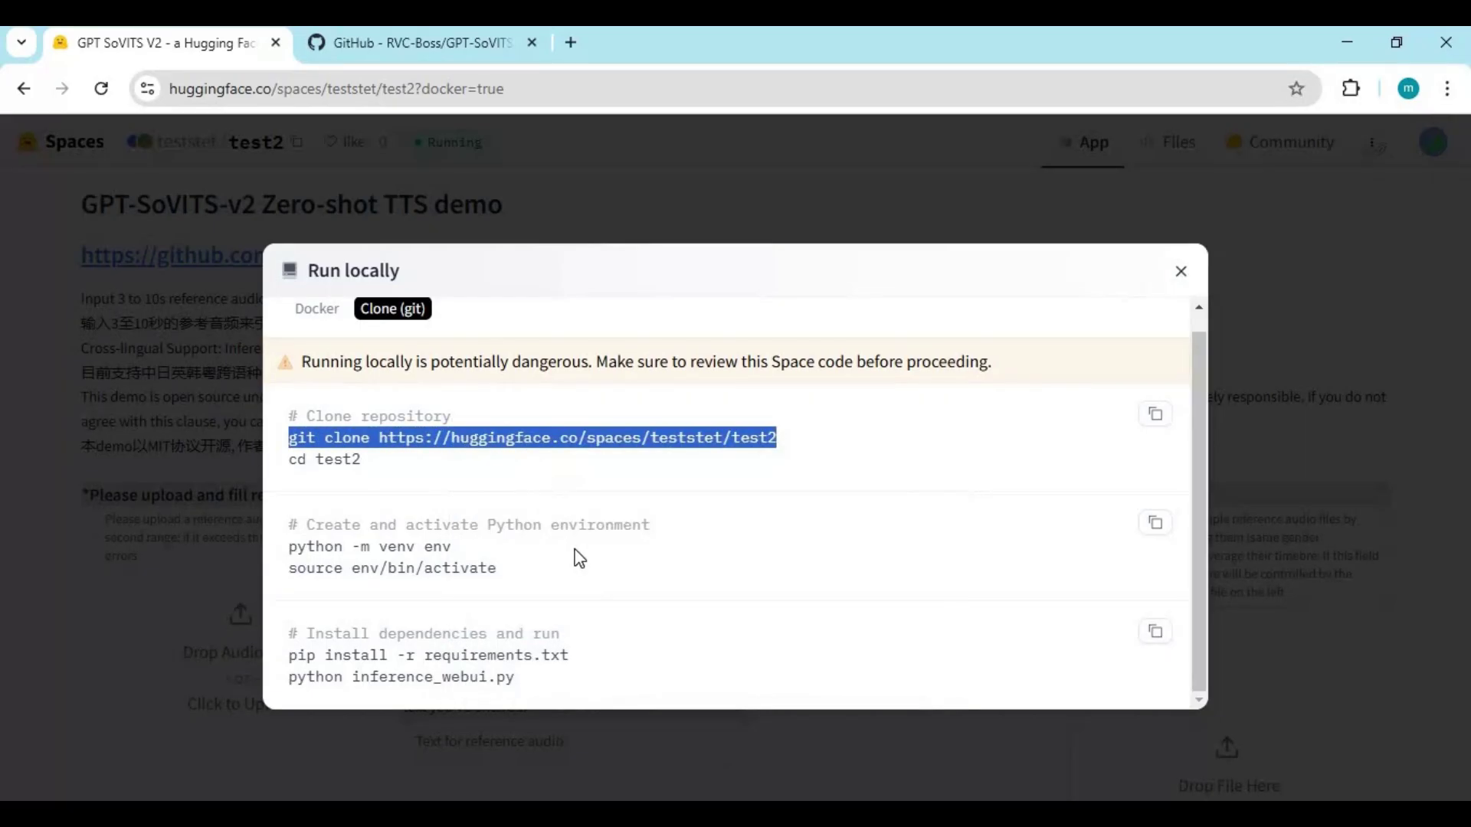
- Switch to File Explorer, open the vit folder on drive D, and start a Command Prompt in it
click(613, 797)
double_click(674, 177)
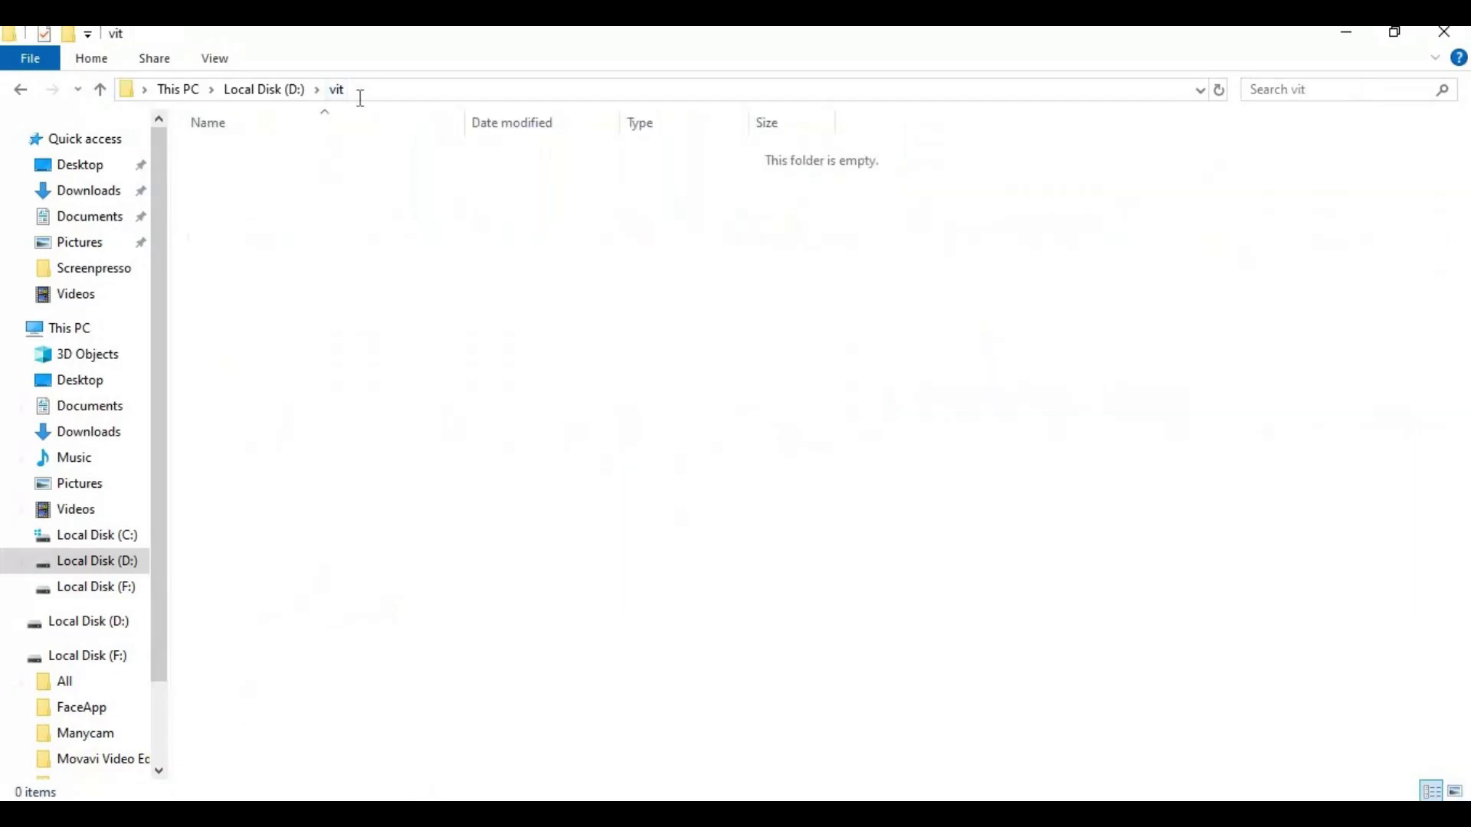
click(361, 98)
text(cmd)
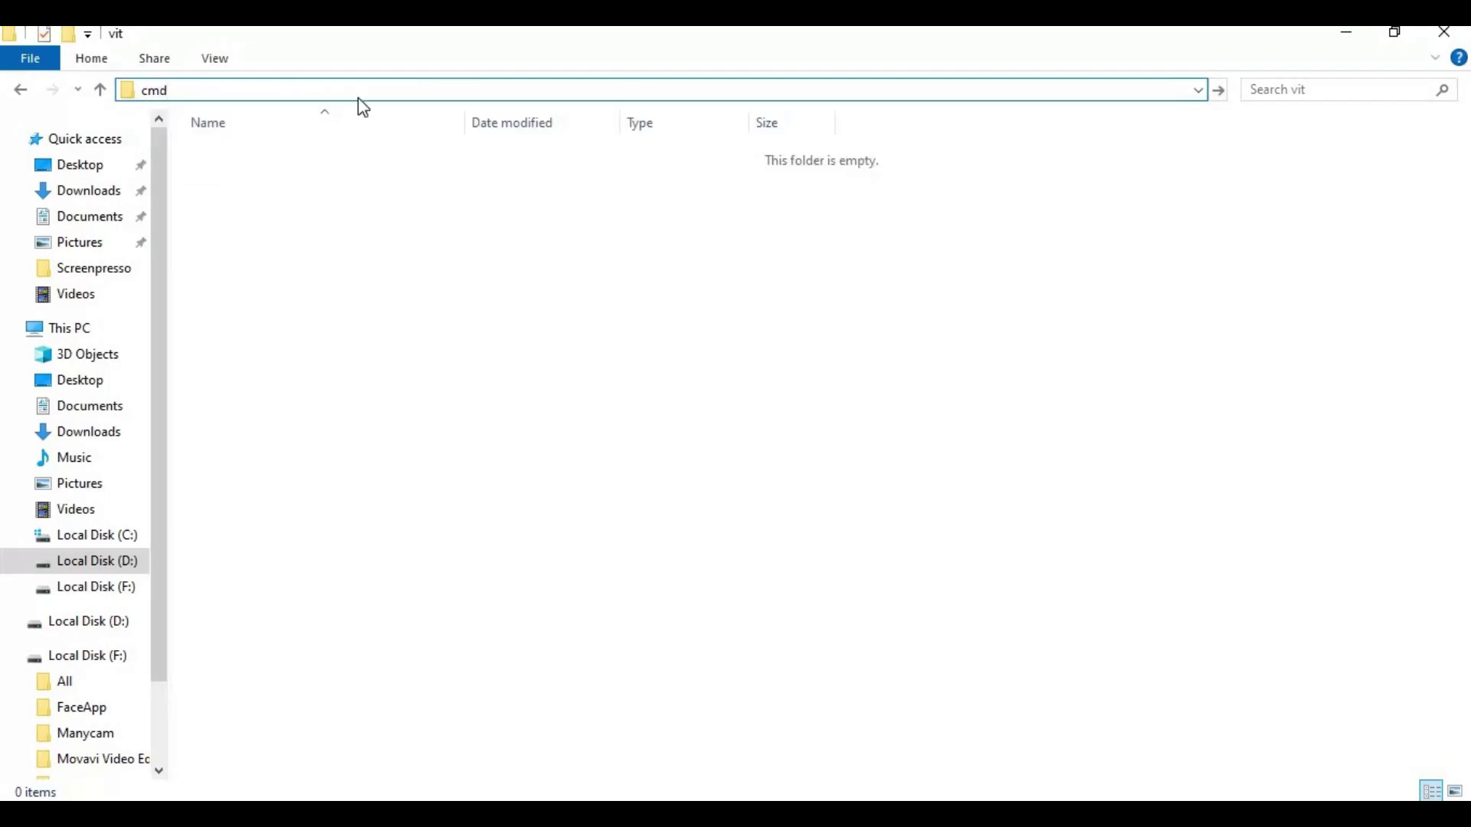
key(Return)
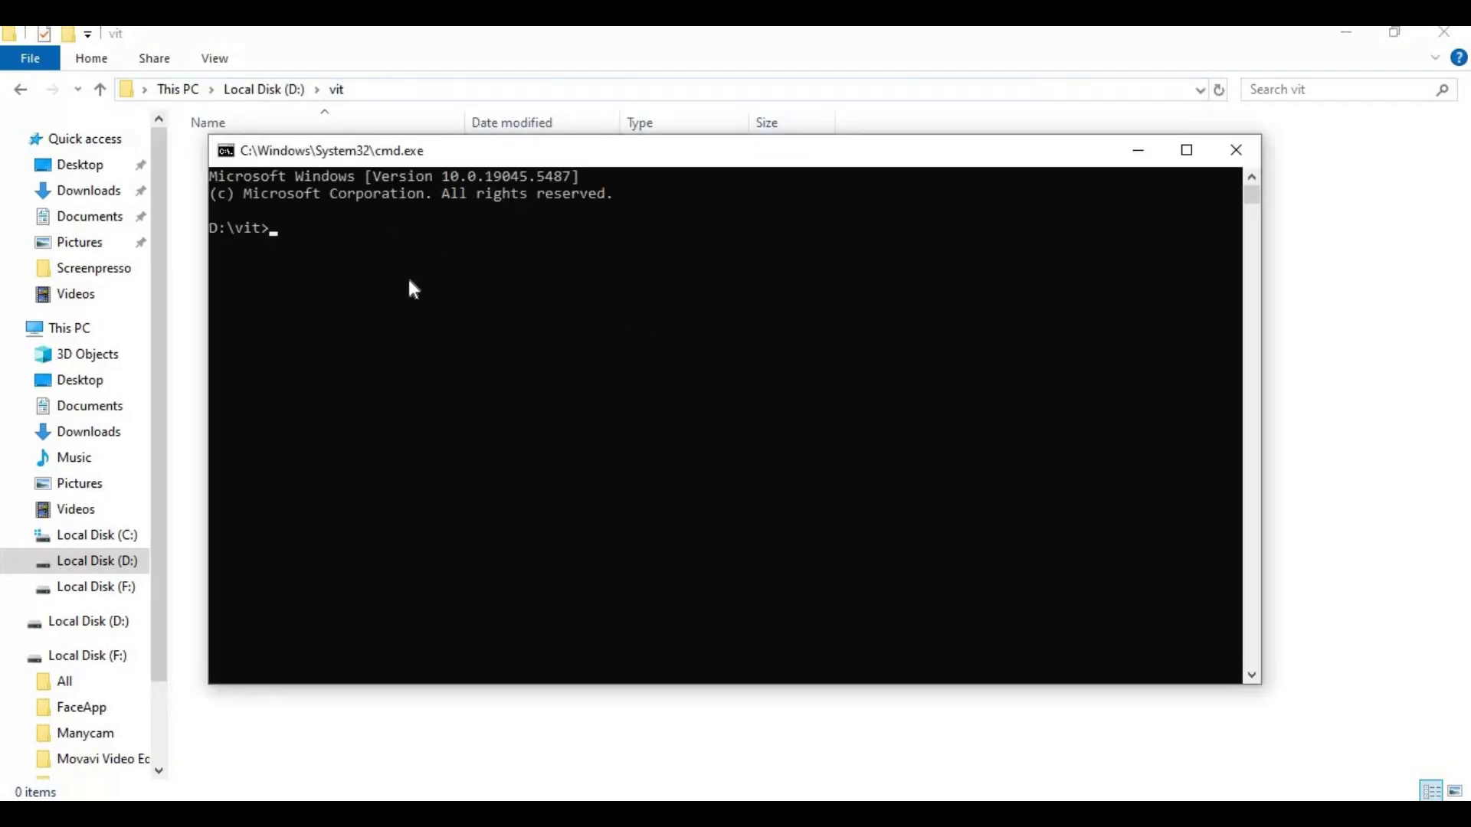
key(ctrl+v)
key(Return)
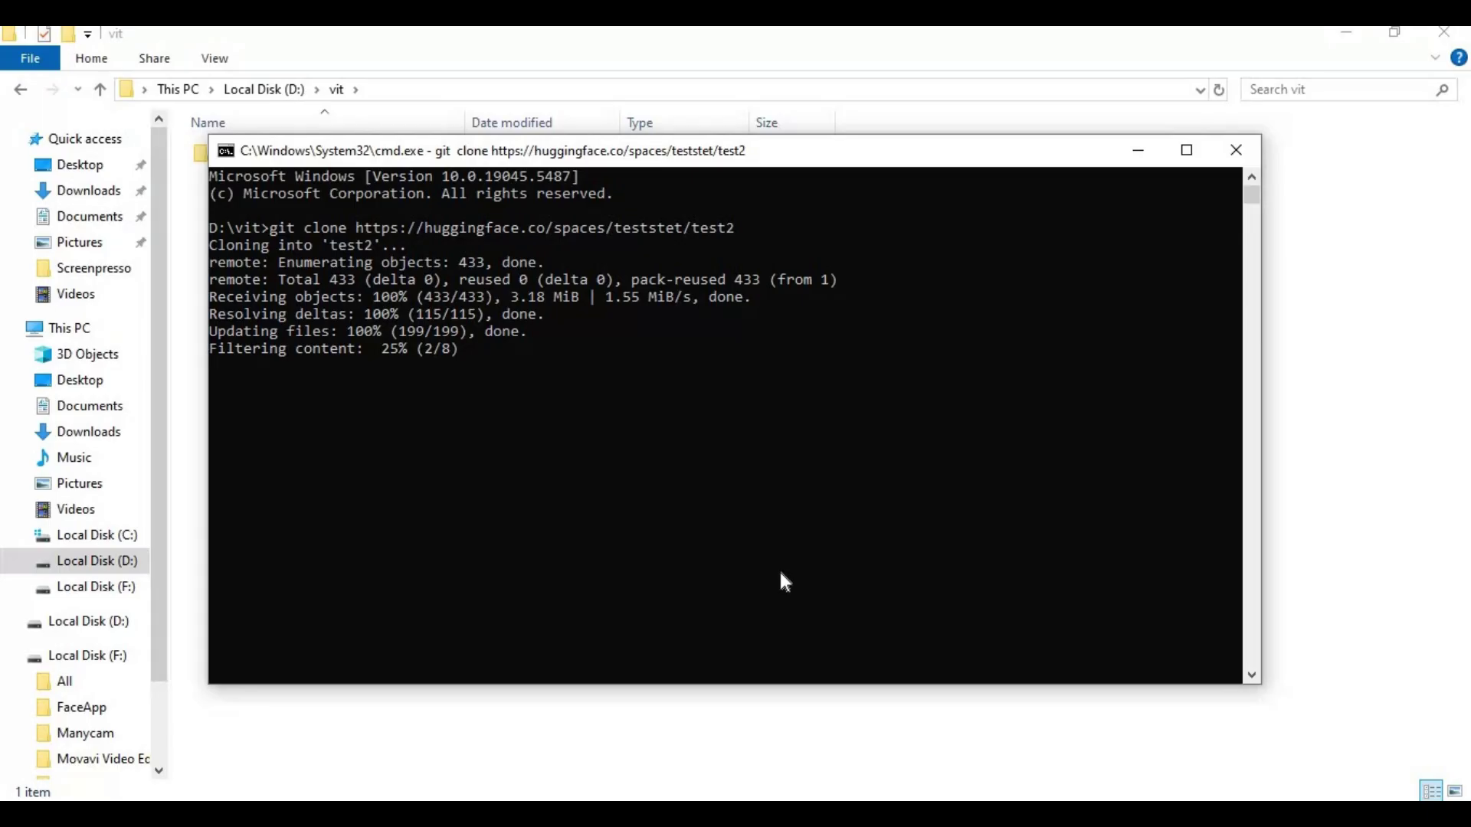
click(662, 521)
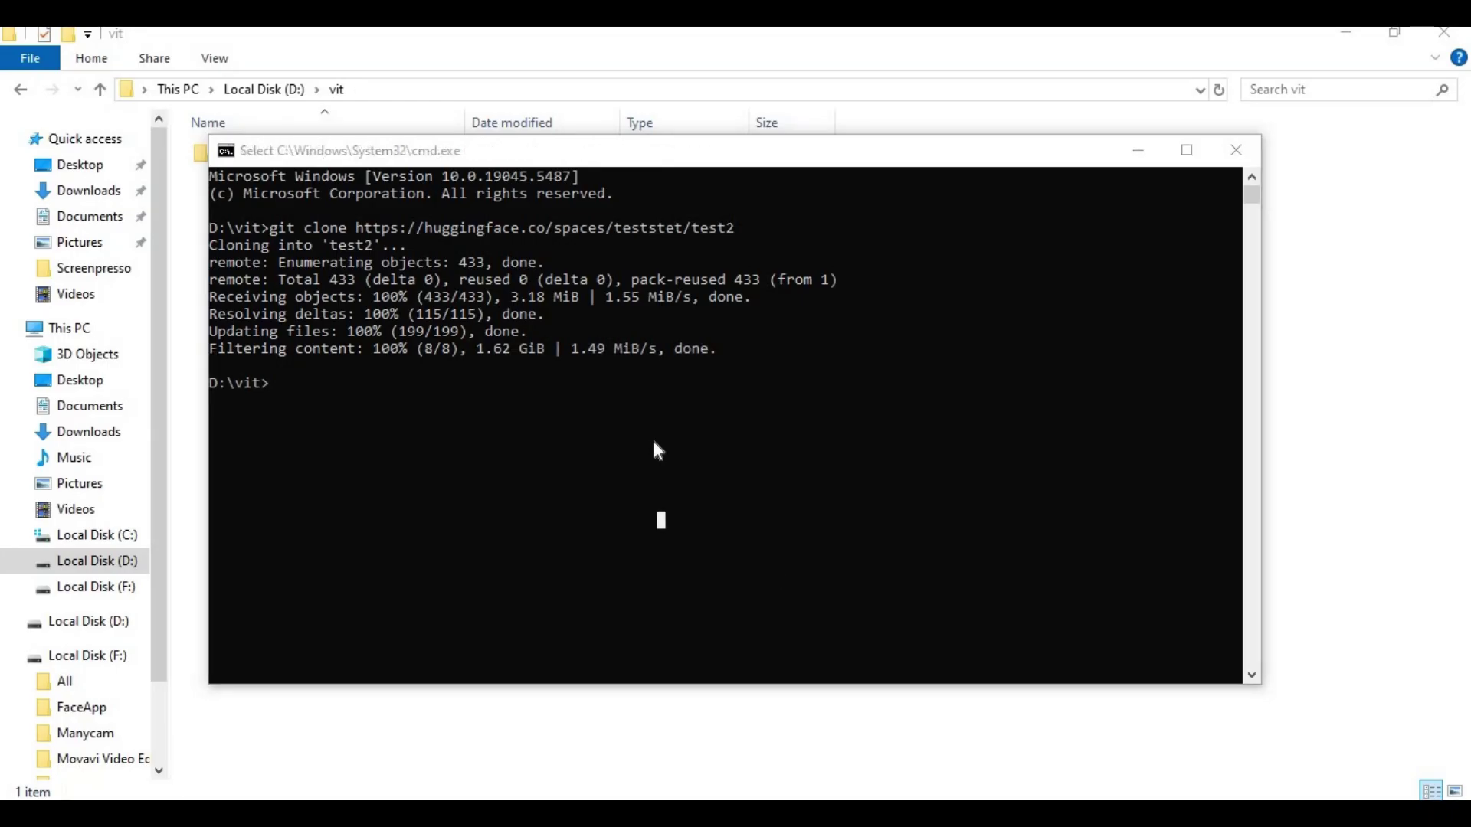
key(Escape)
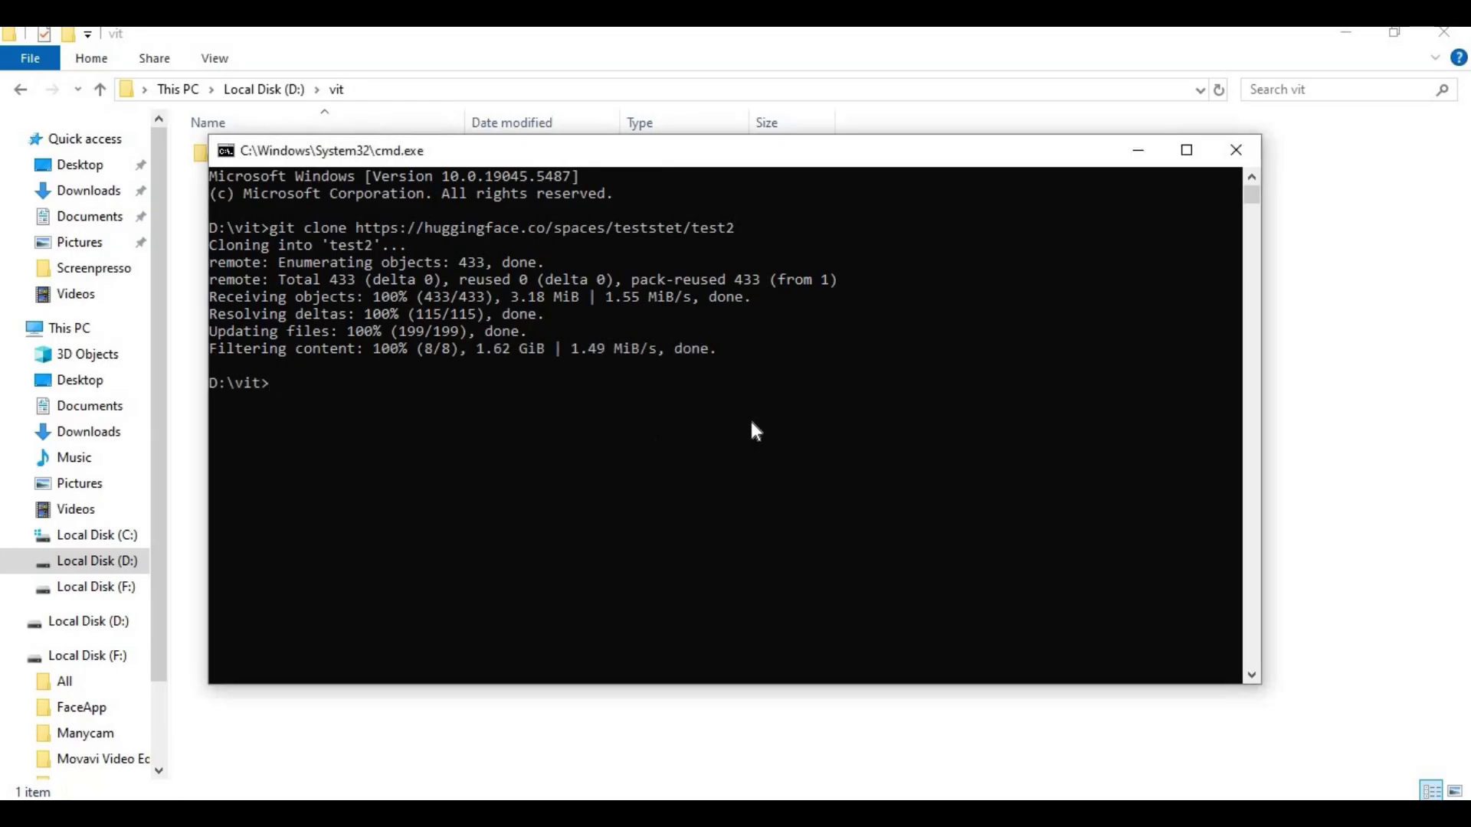
- Switch to File Explorer, open the cloned test2 folder, and copy its path D:\vit\test2
click(747, 740)
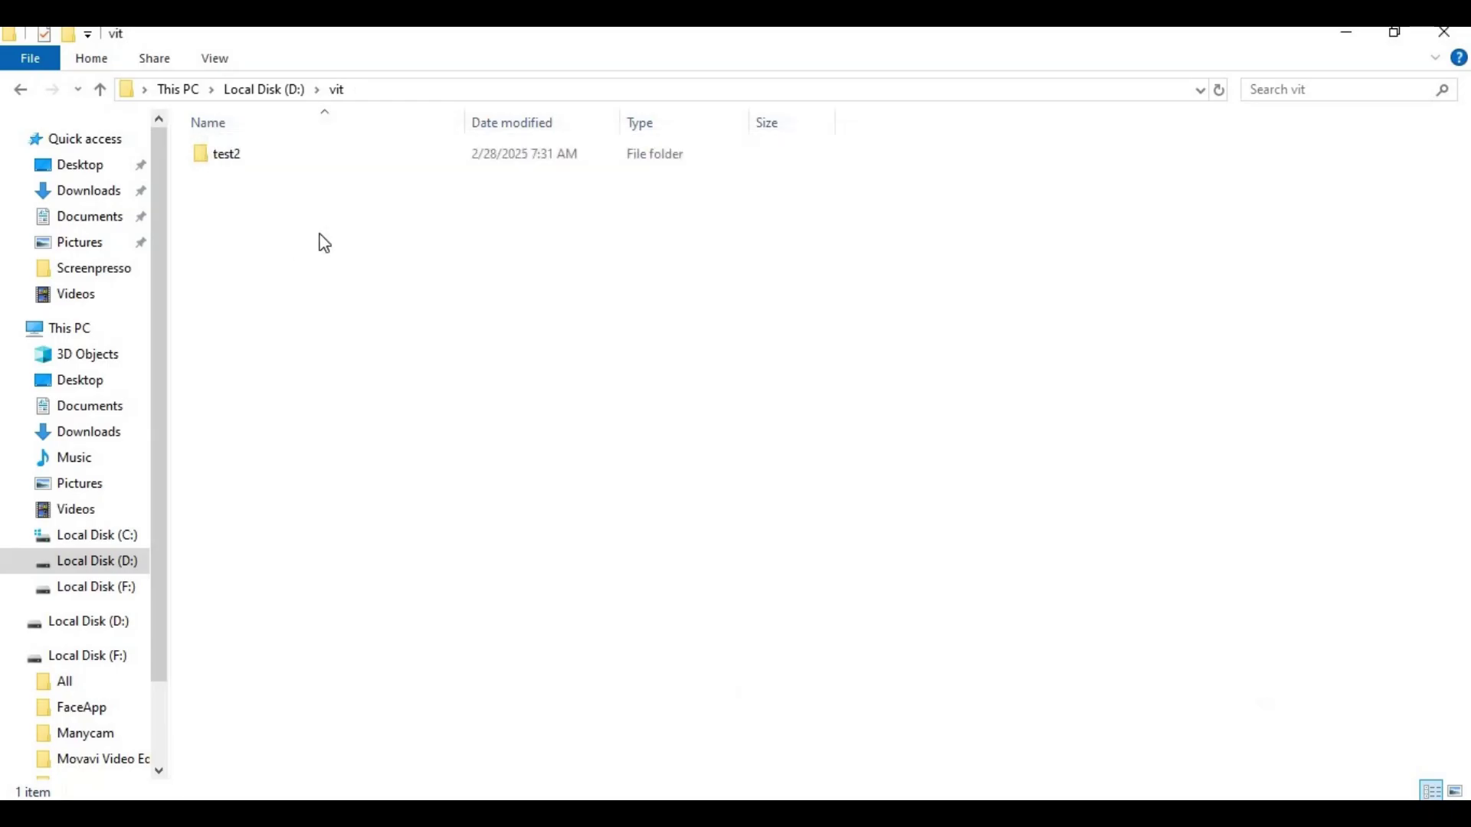
double_click(223, 163)
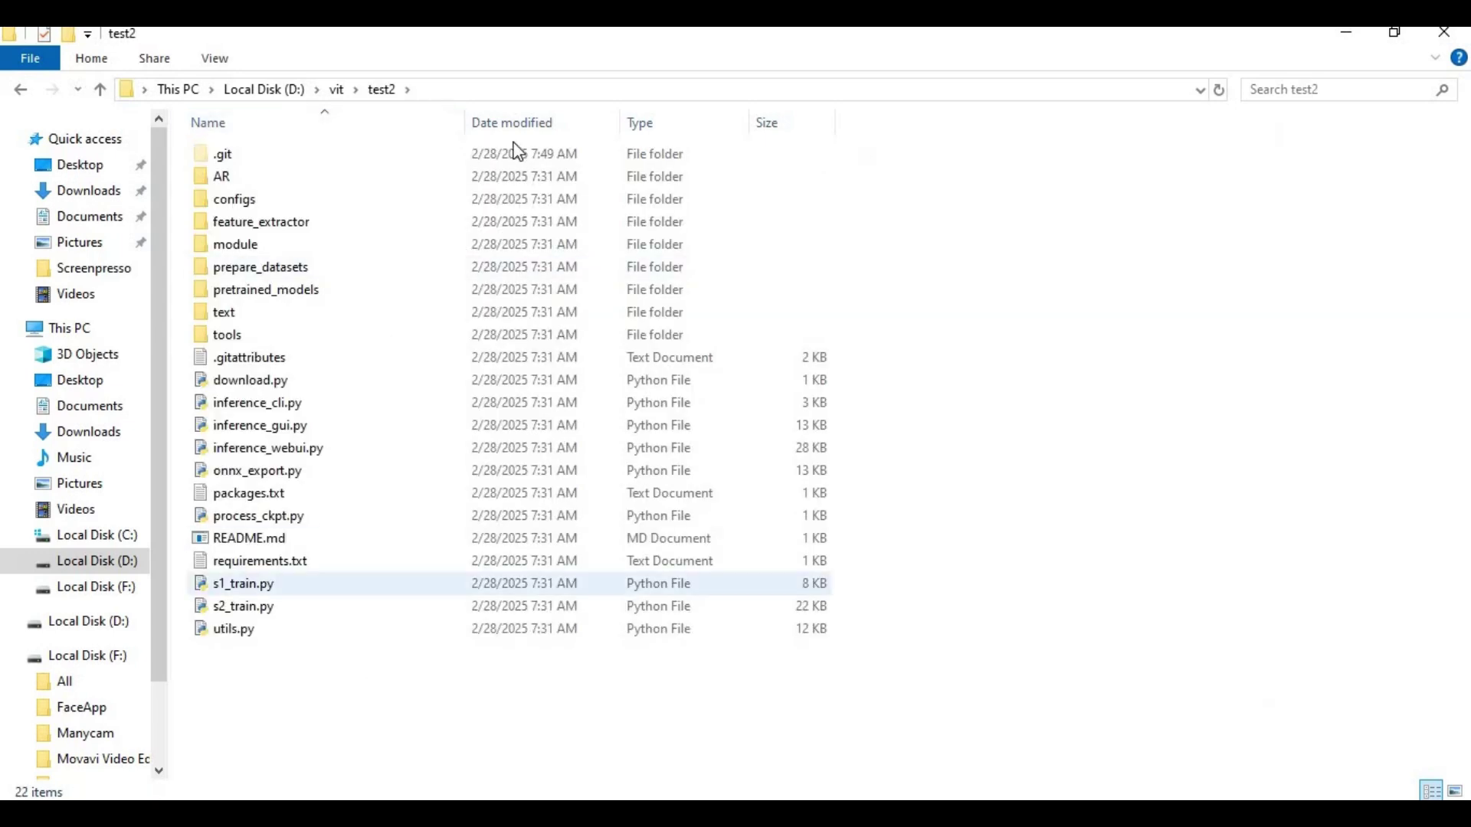
click(442, 90)
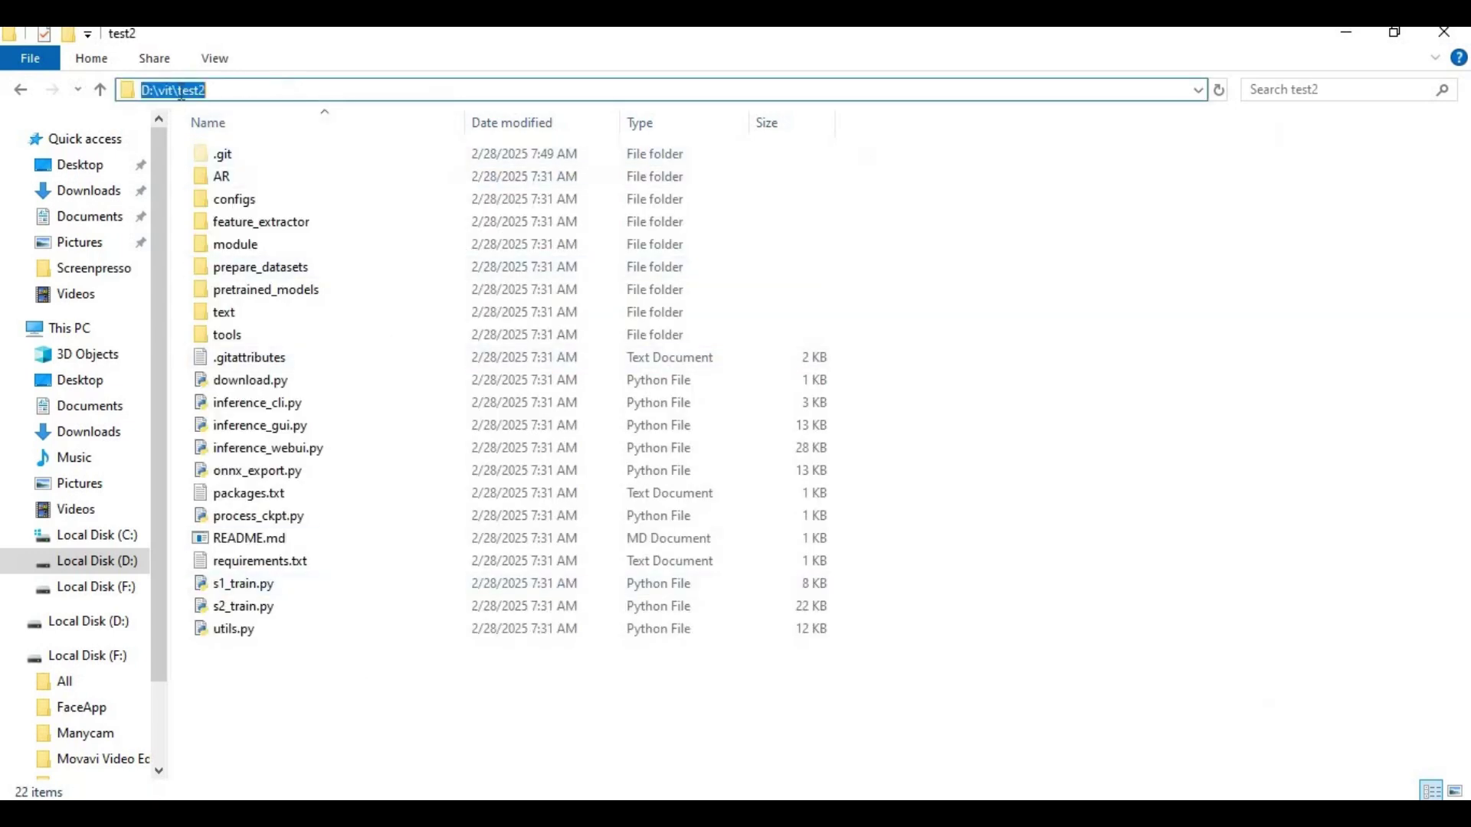
right_click(192, 99)
click(230, 158)
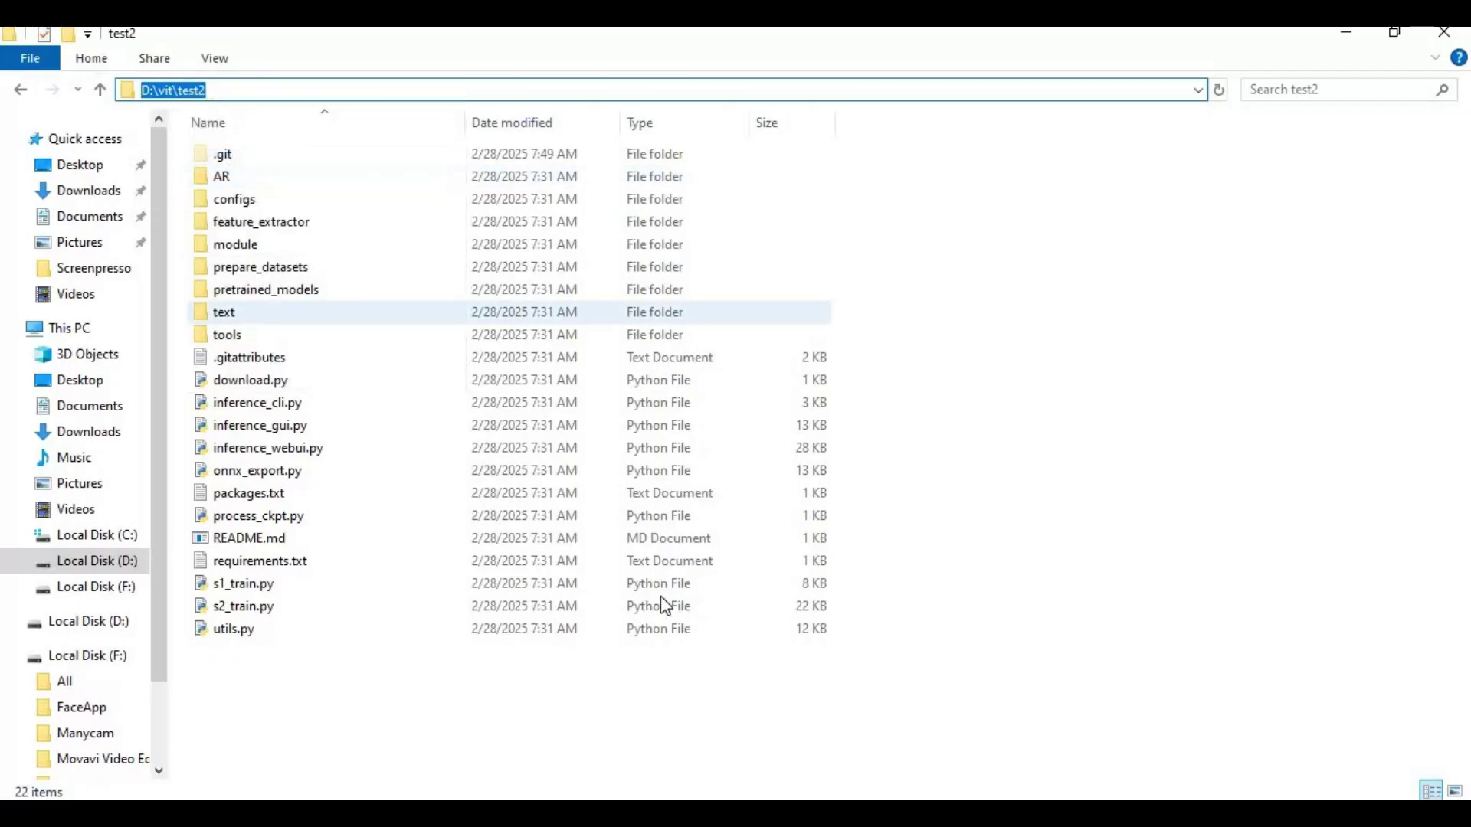
- Switch to the Command Prompt and change the working directory to D:\vit\test2 with cd
key(alt+Tab)
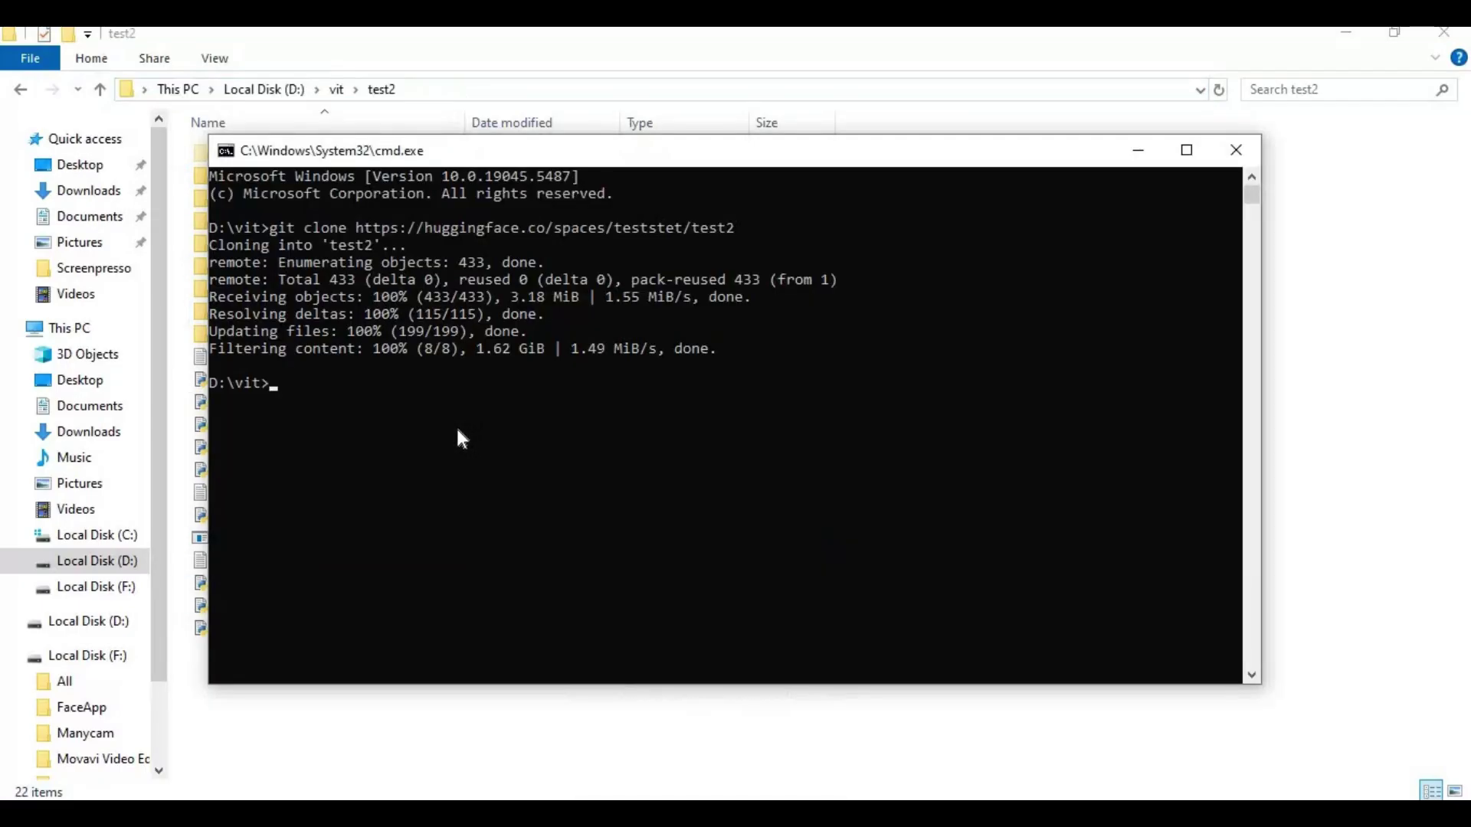
text(cd)
key(ctrl+v)
key(Return)
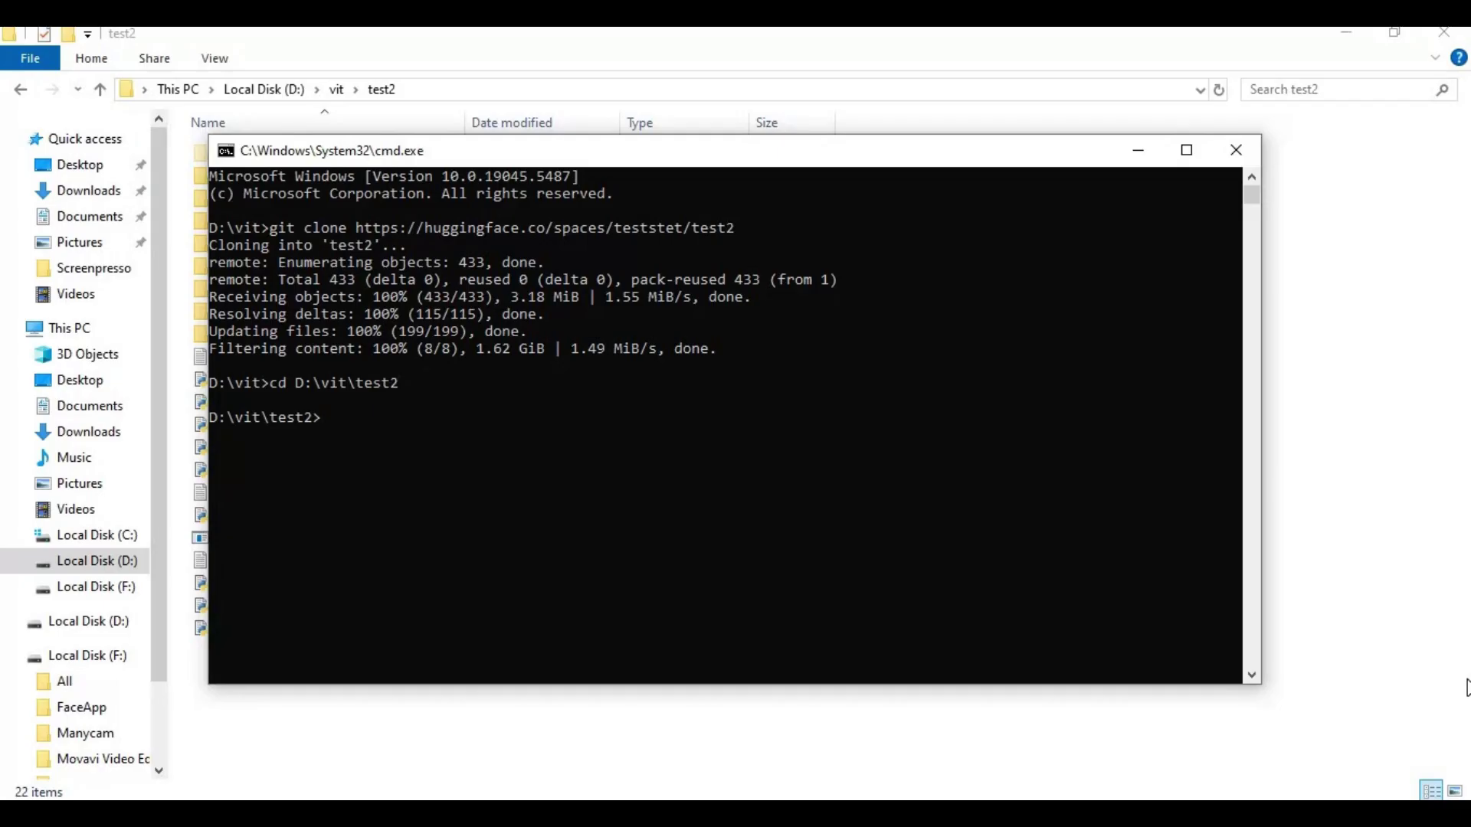
- Create a Python 3.10 virtual environment with py -3.10 -m venv venv and activate it with venv\scripts\activate
text(py -3.10 -m venv venv)
key(Return)
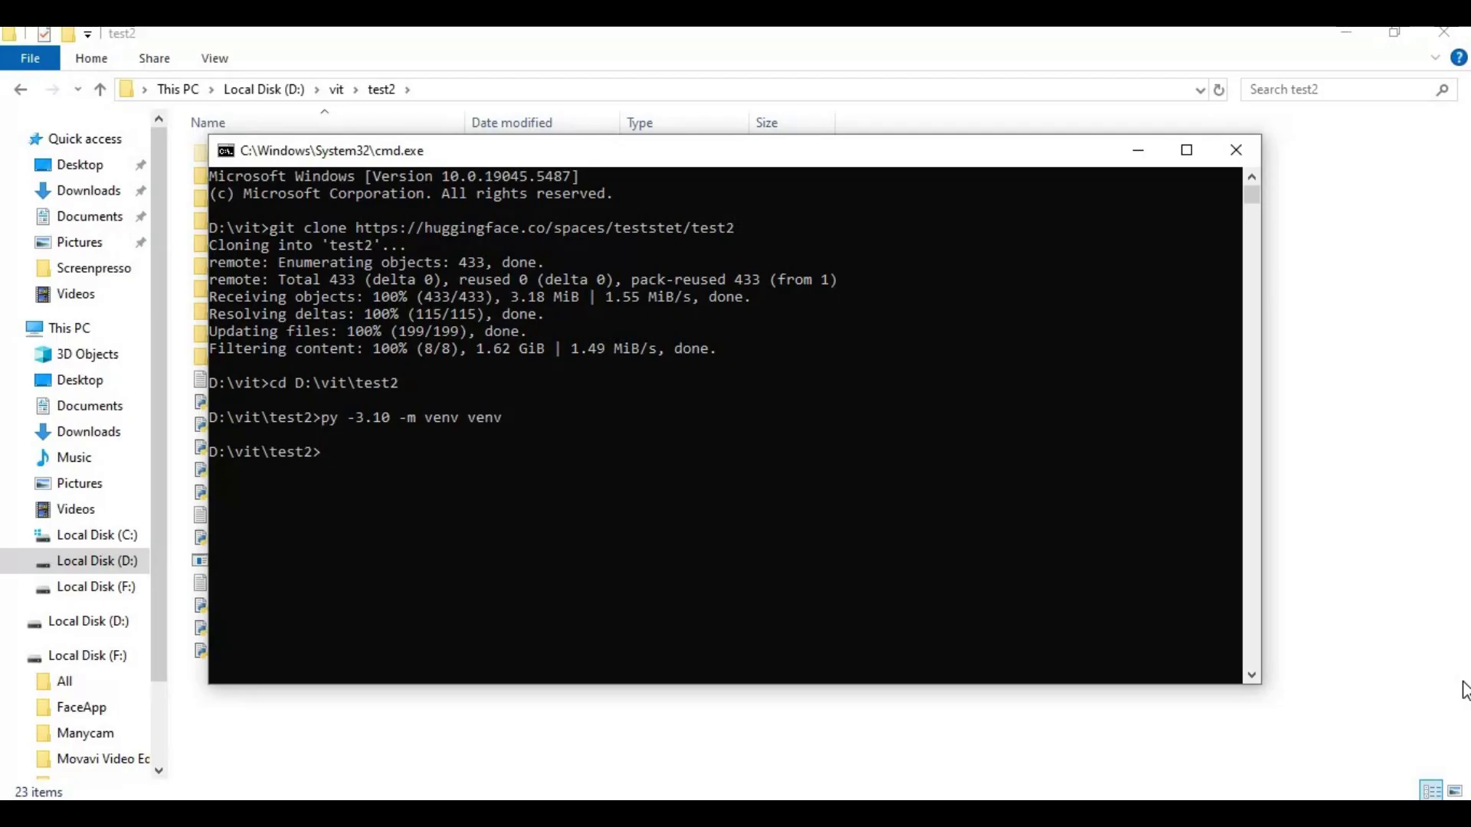
text(venv\)
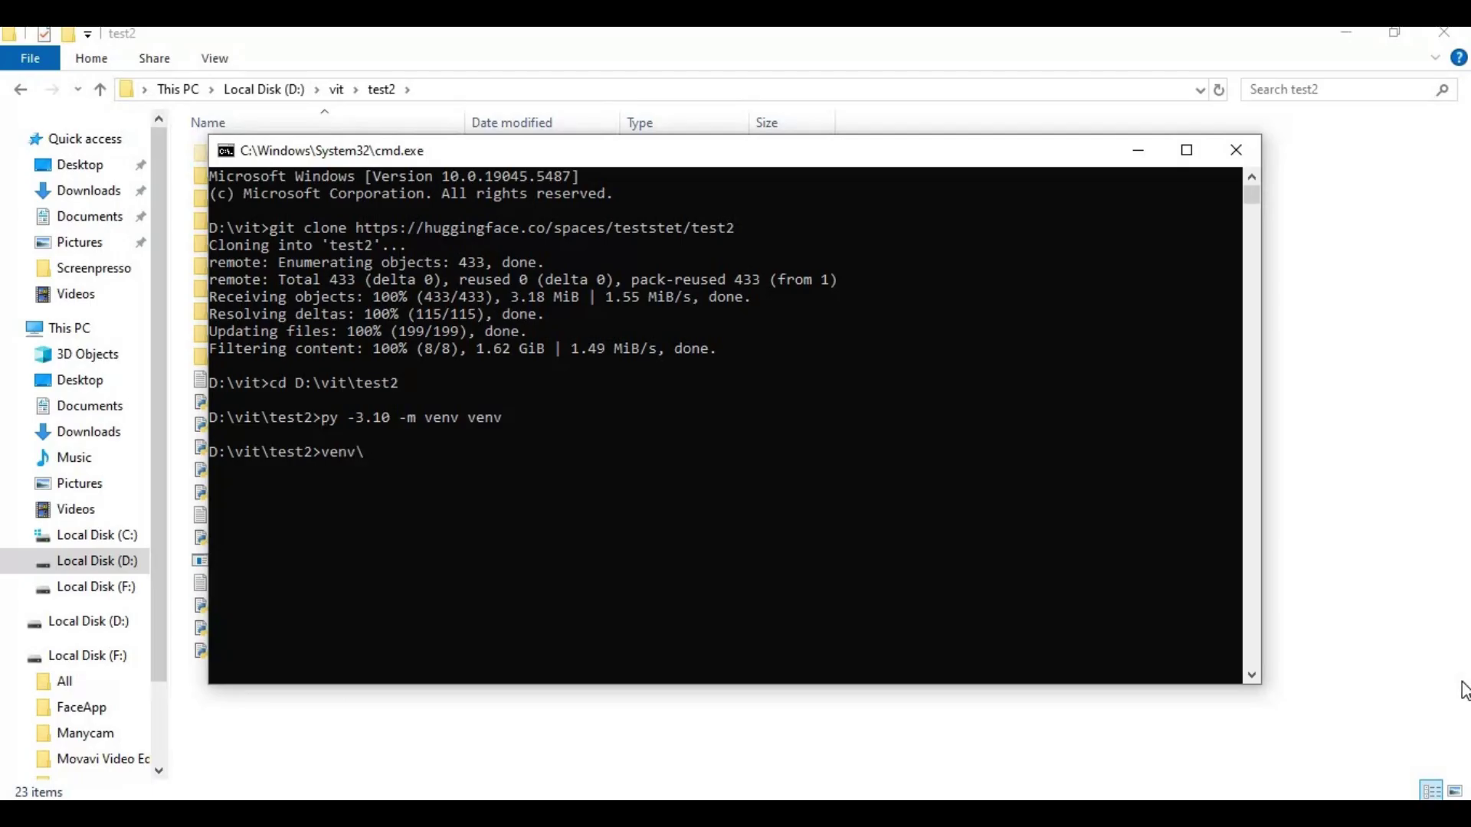
text(scripts\activate)
key(Return)
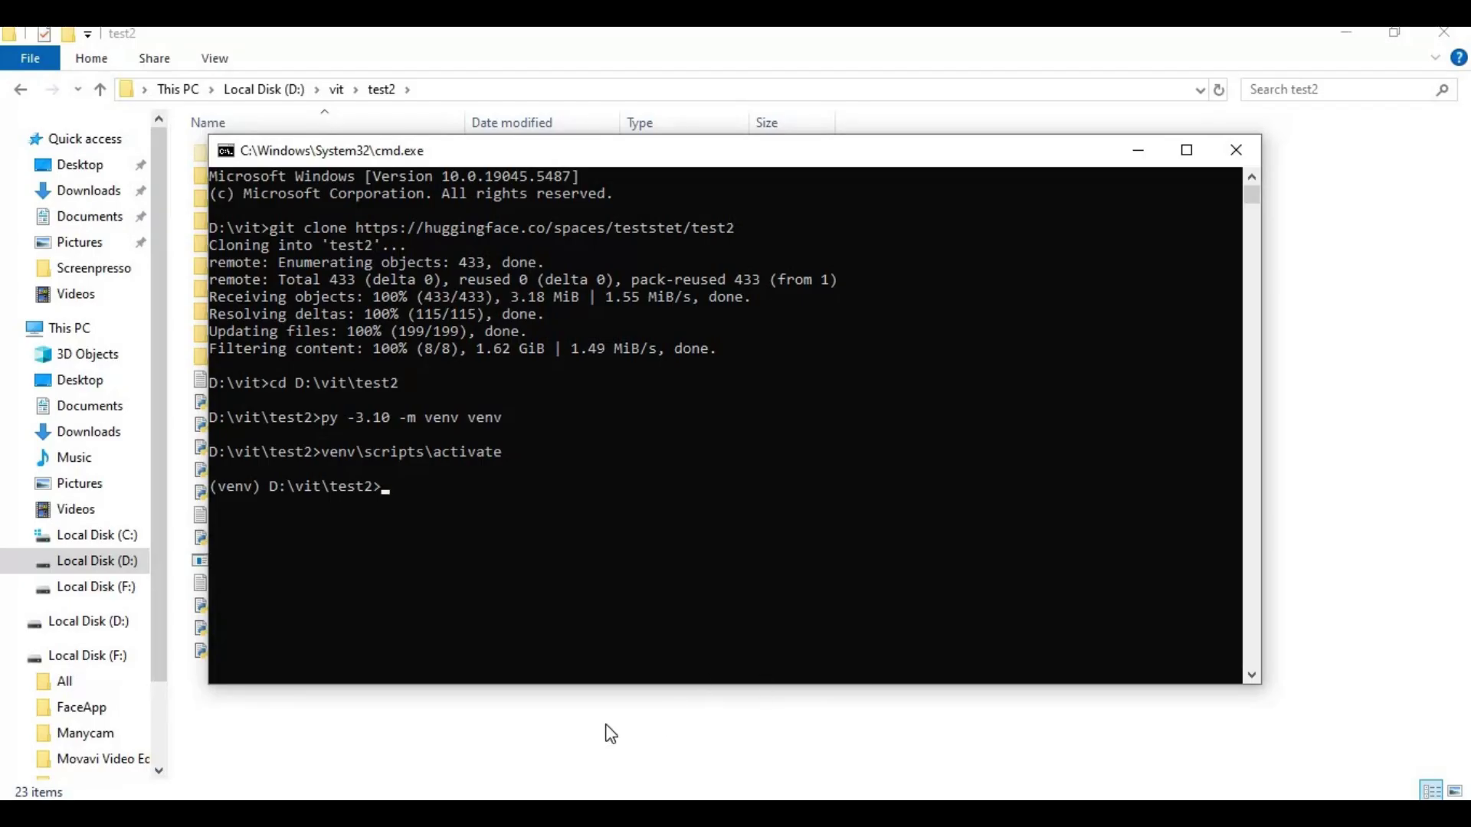
- Open requirements.txt from the test2 folder, delete the opencc==1.1.0 line, then save and close the file
click(529, 697)
double_click(234, 583)
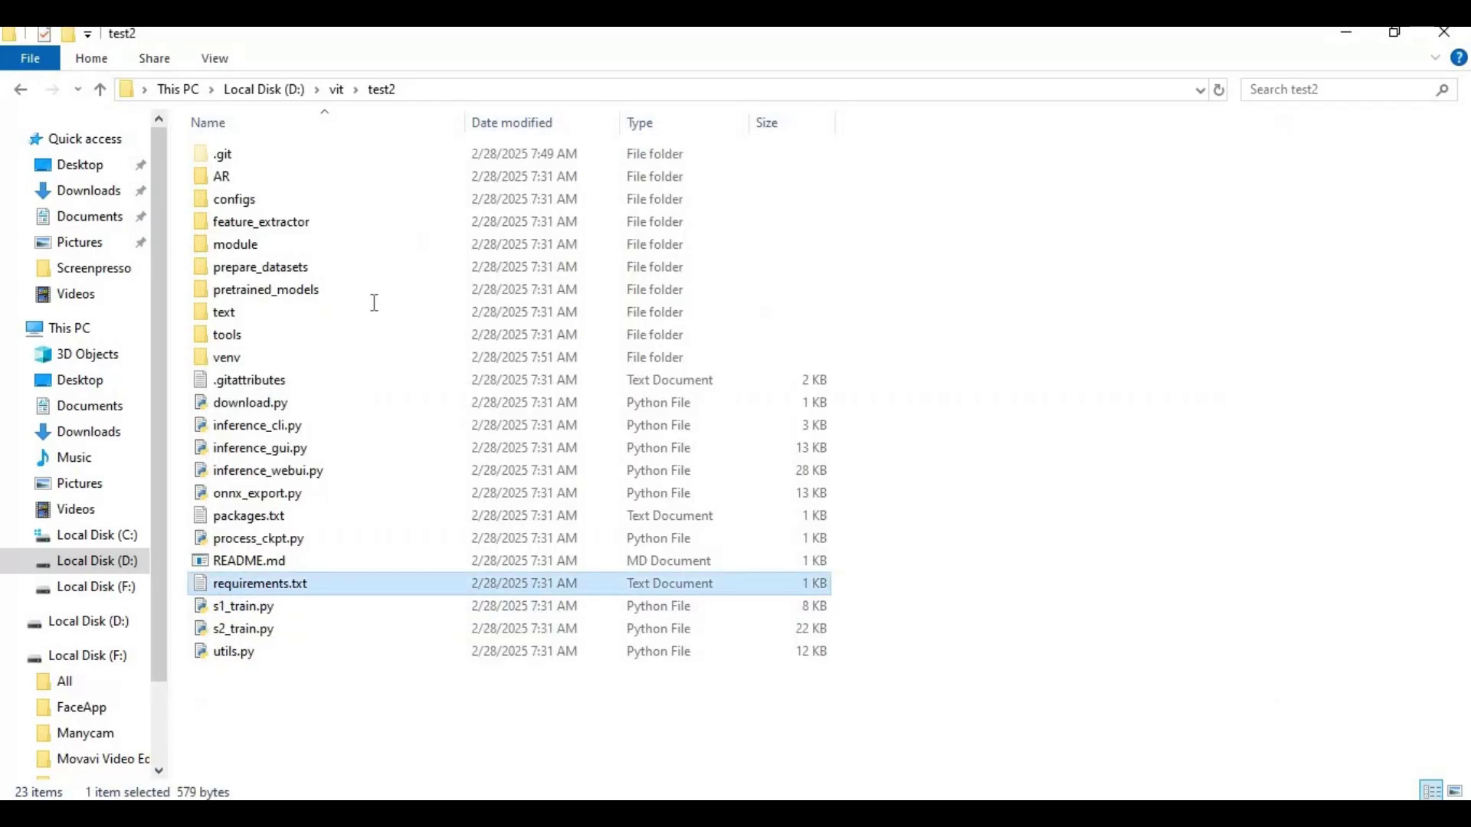
scroll(445, 399, down, 6)
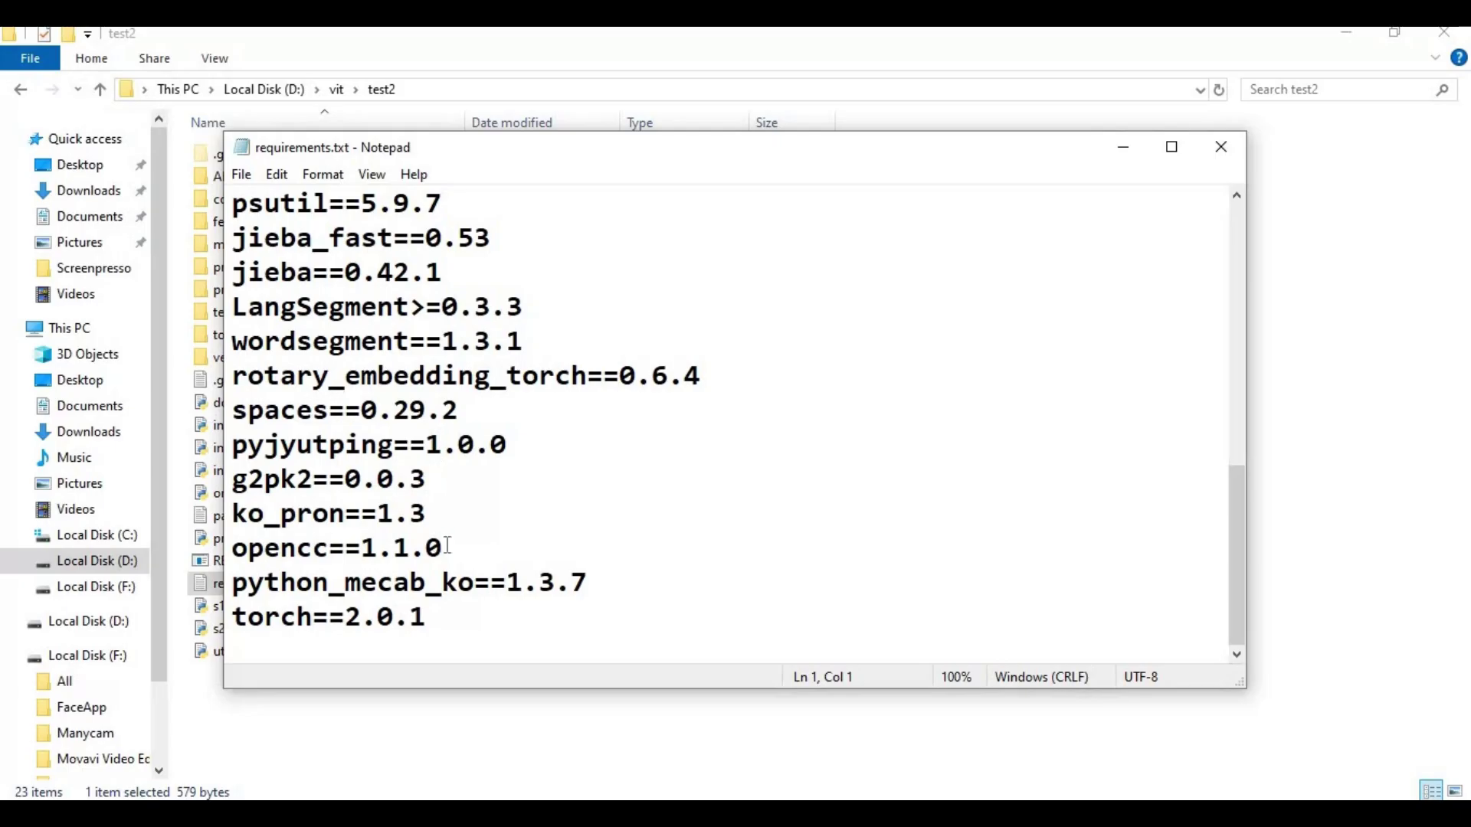
drag(460, 547, 234, 549)
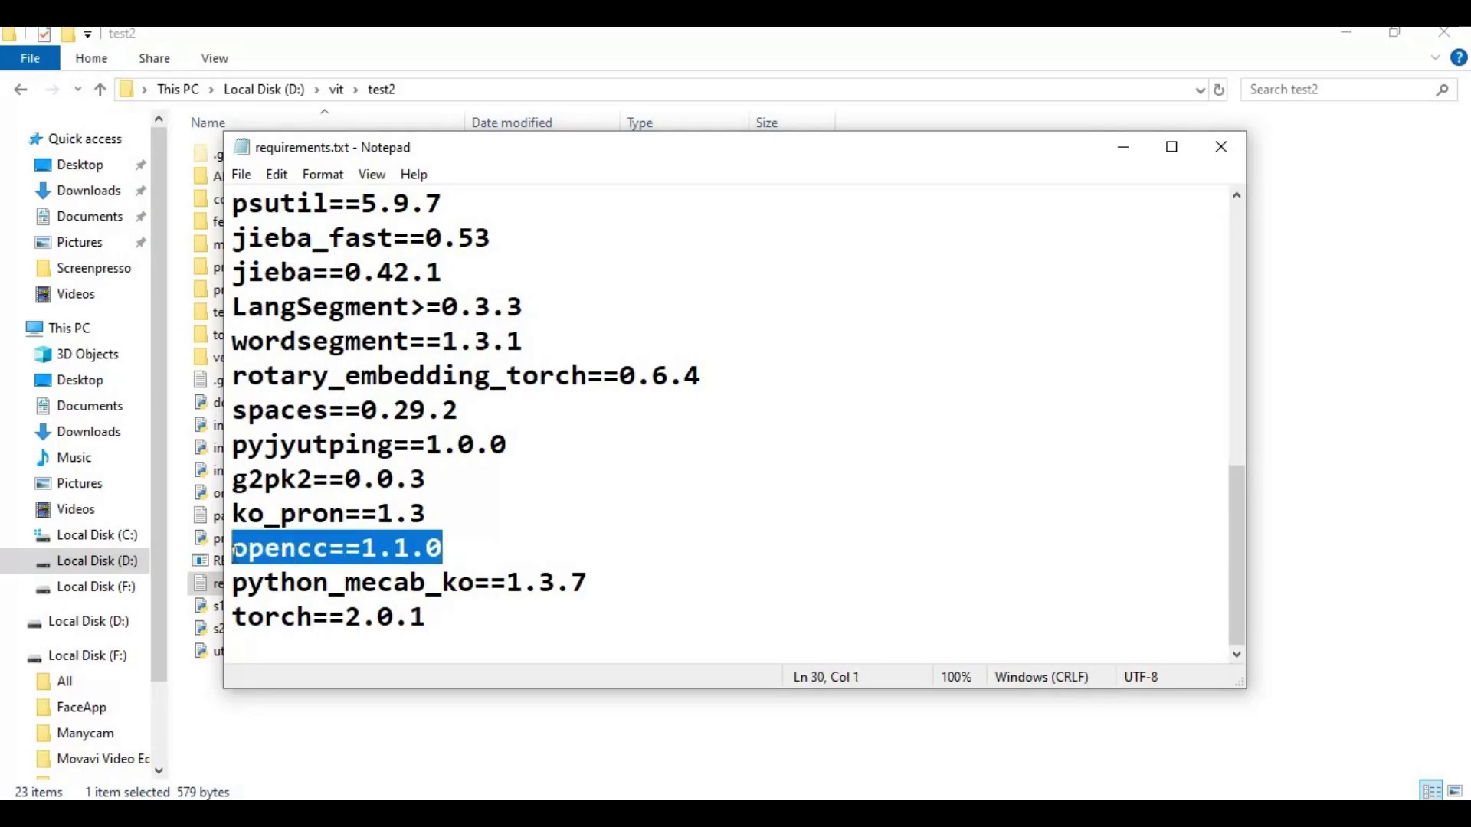
key(BackSpace)
key(BackSpace)
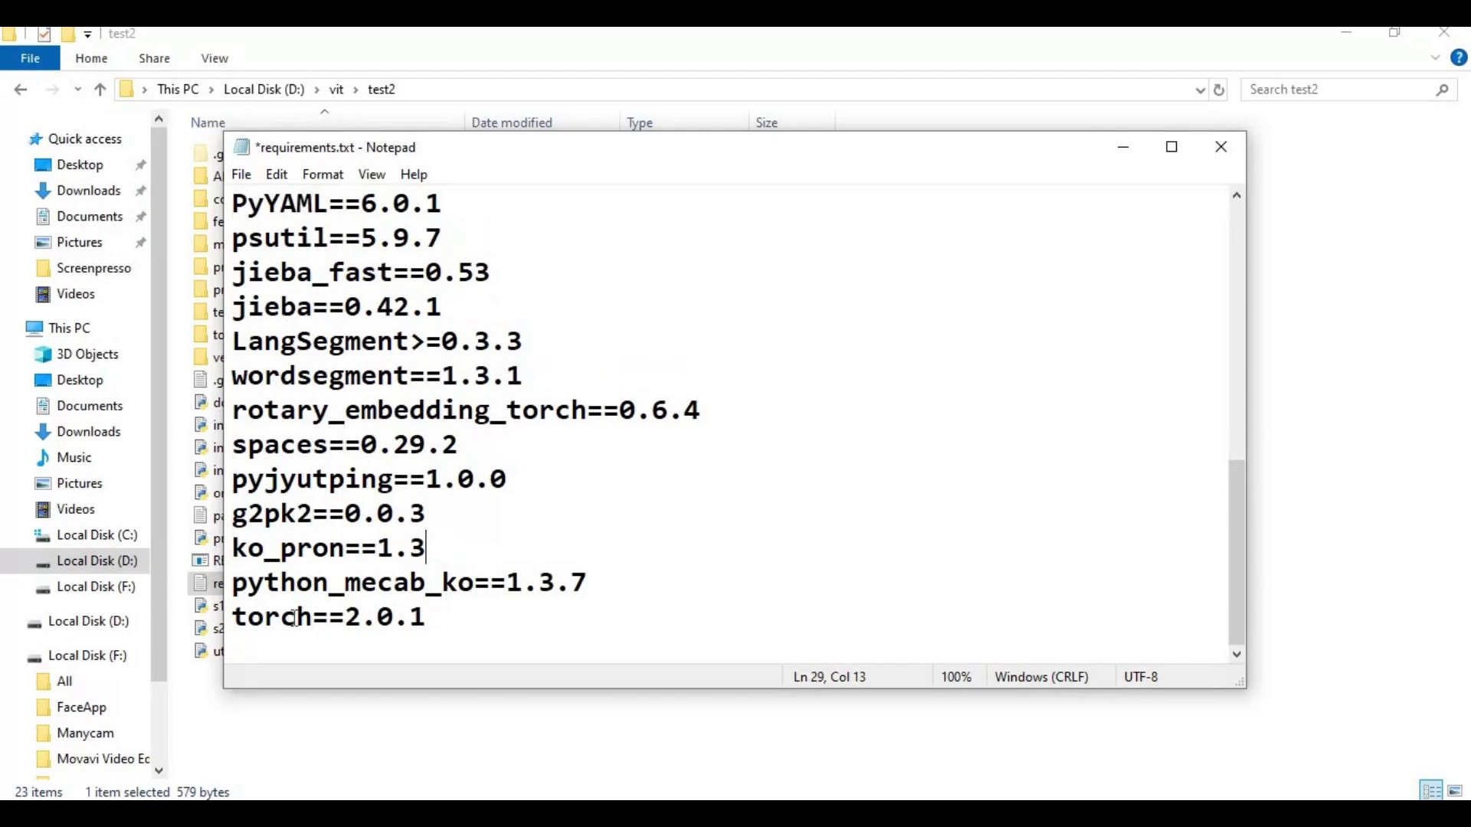
click(242, 175)
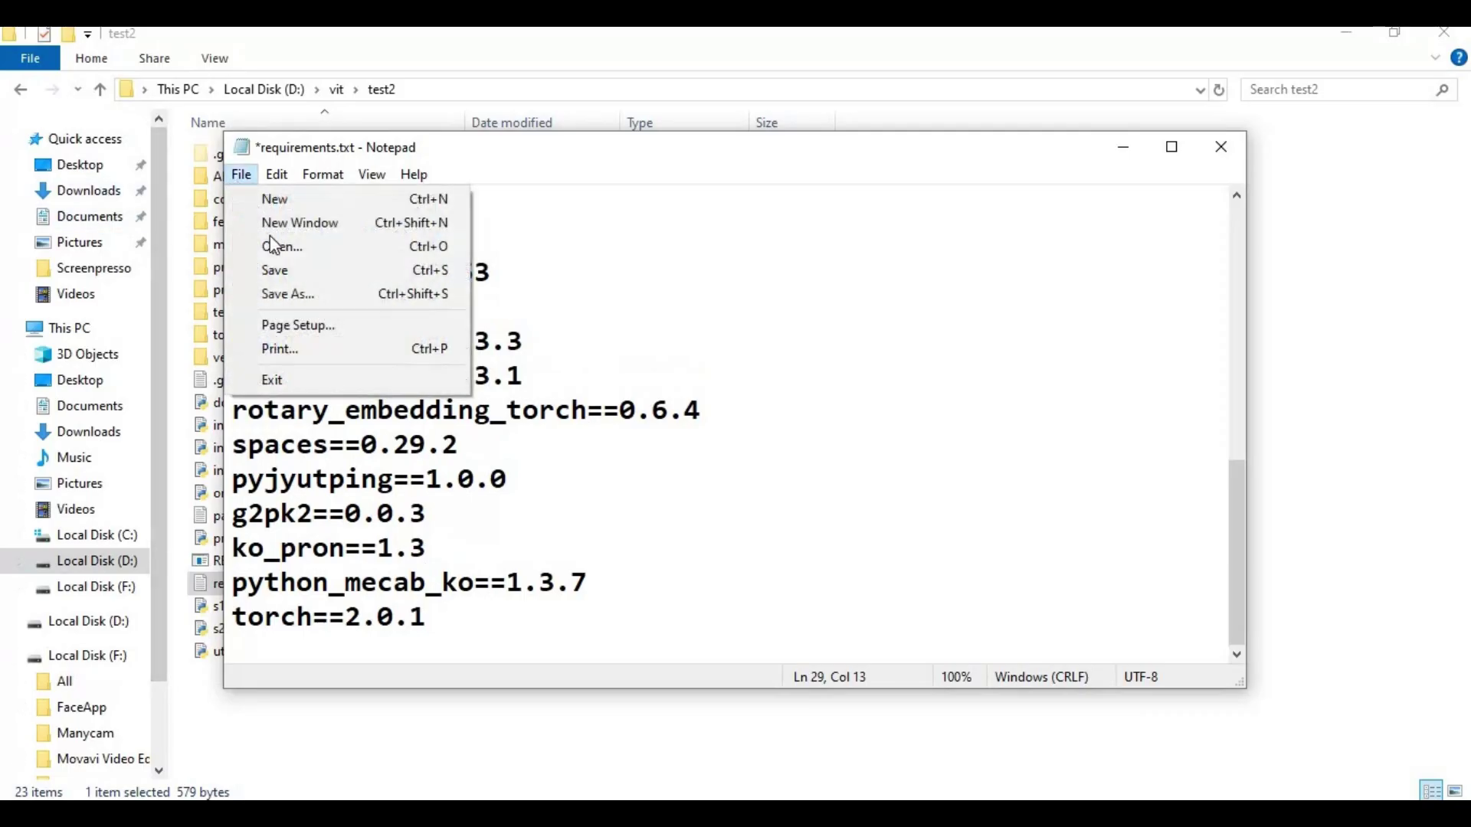
click(276, 271)
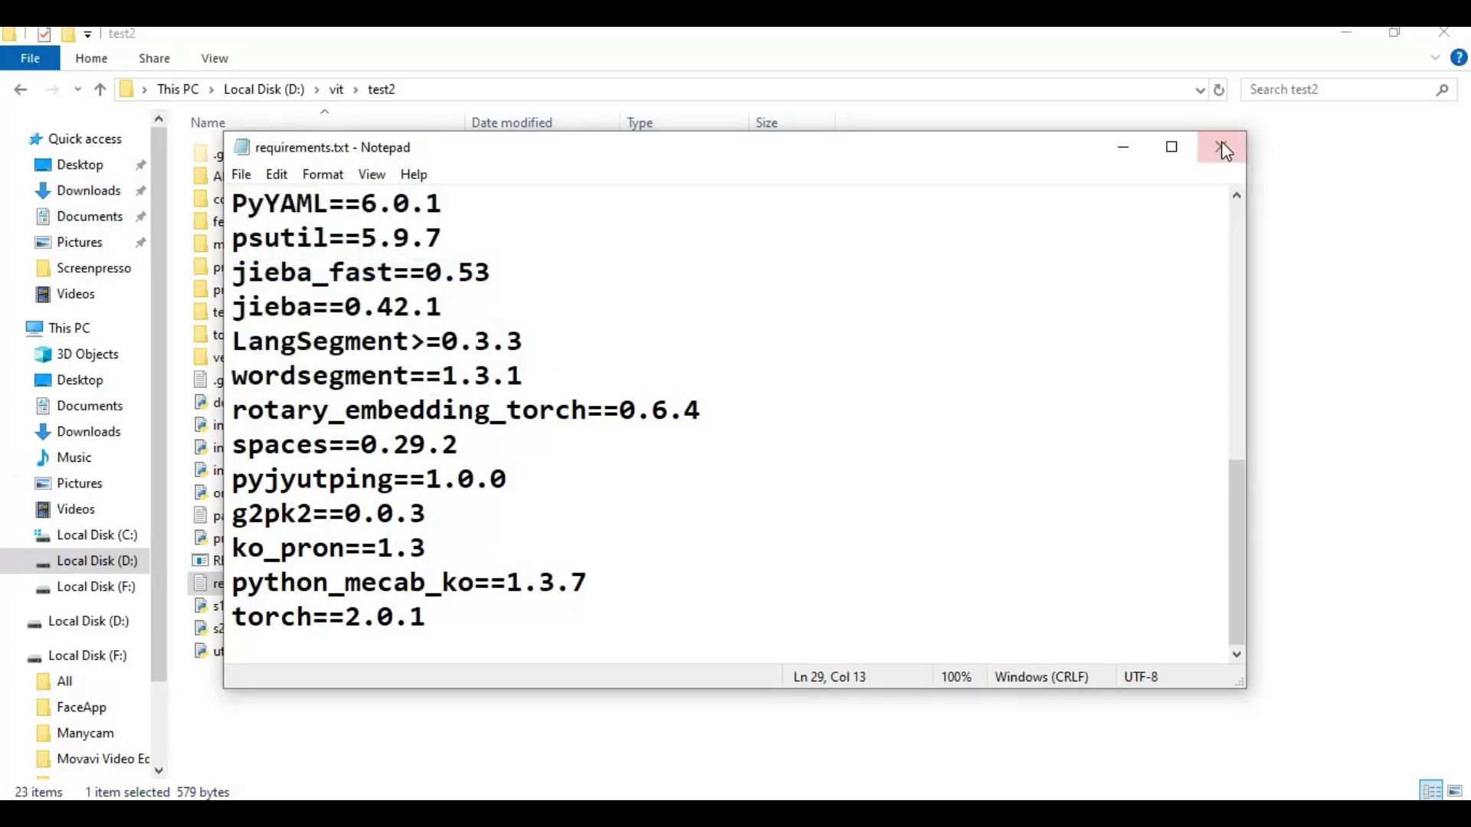
click(1225, 151)
- Switch to the Command Prompt and install the dependencies with pip install -r requirements.txt
key(alt+Tab)
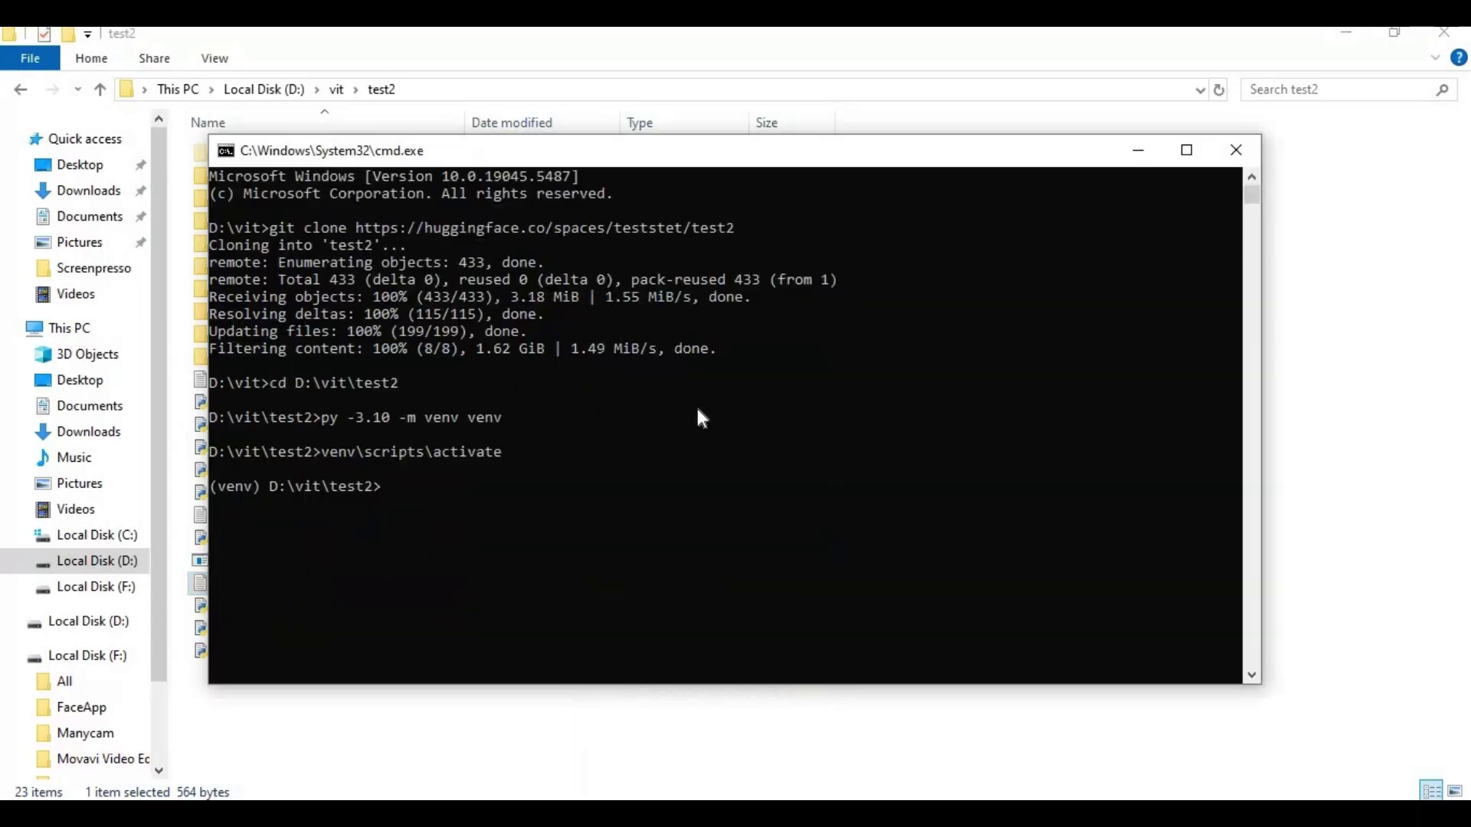
text(pip install -r requirement)
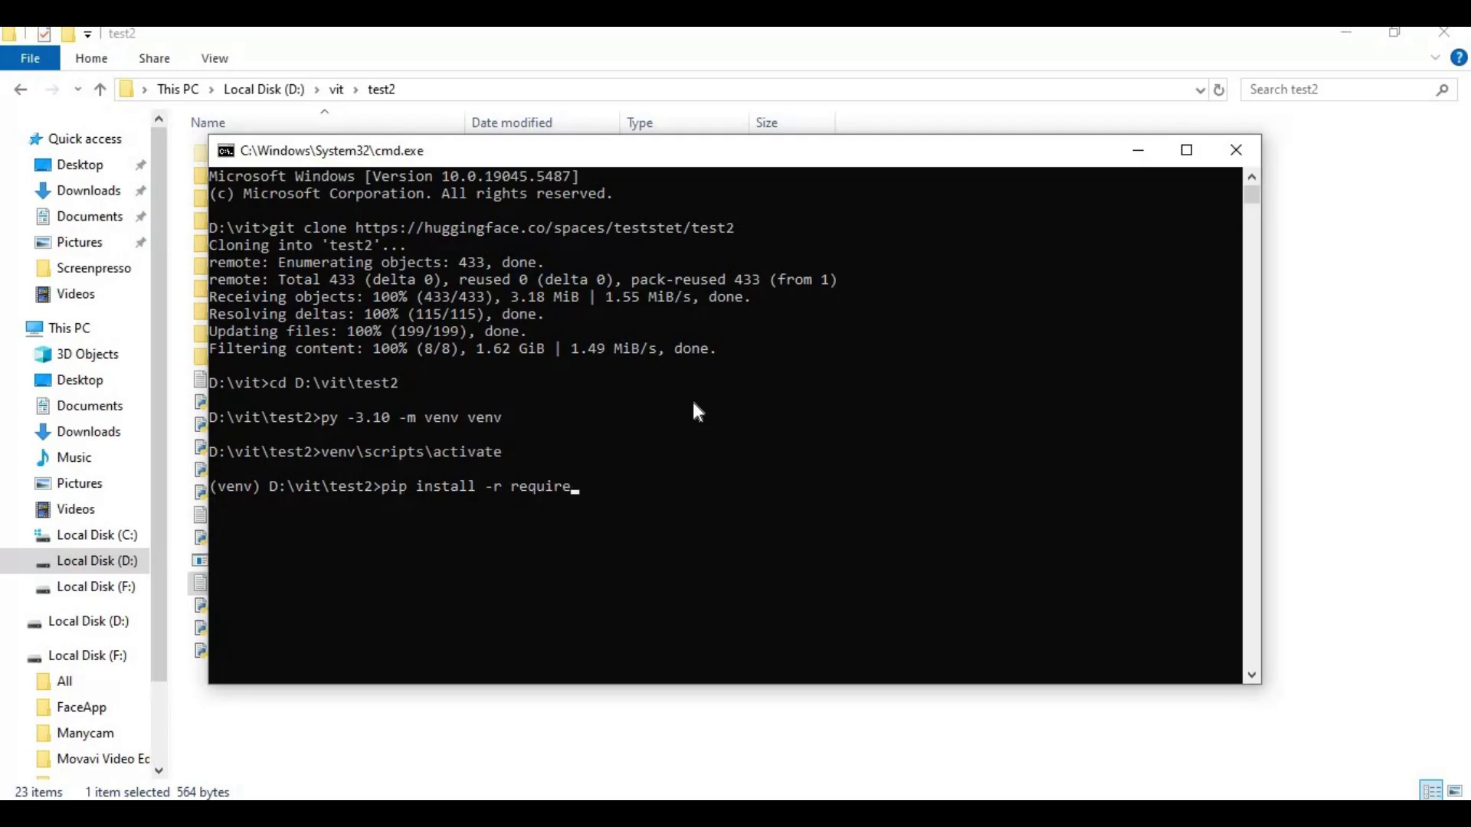
text(s.txt)
key(Return)
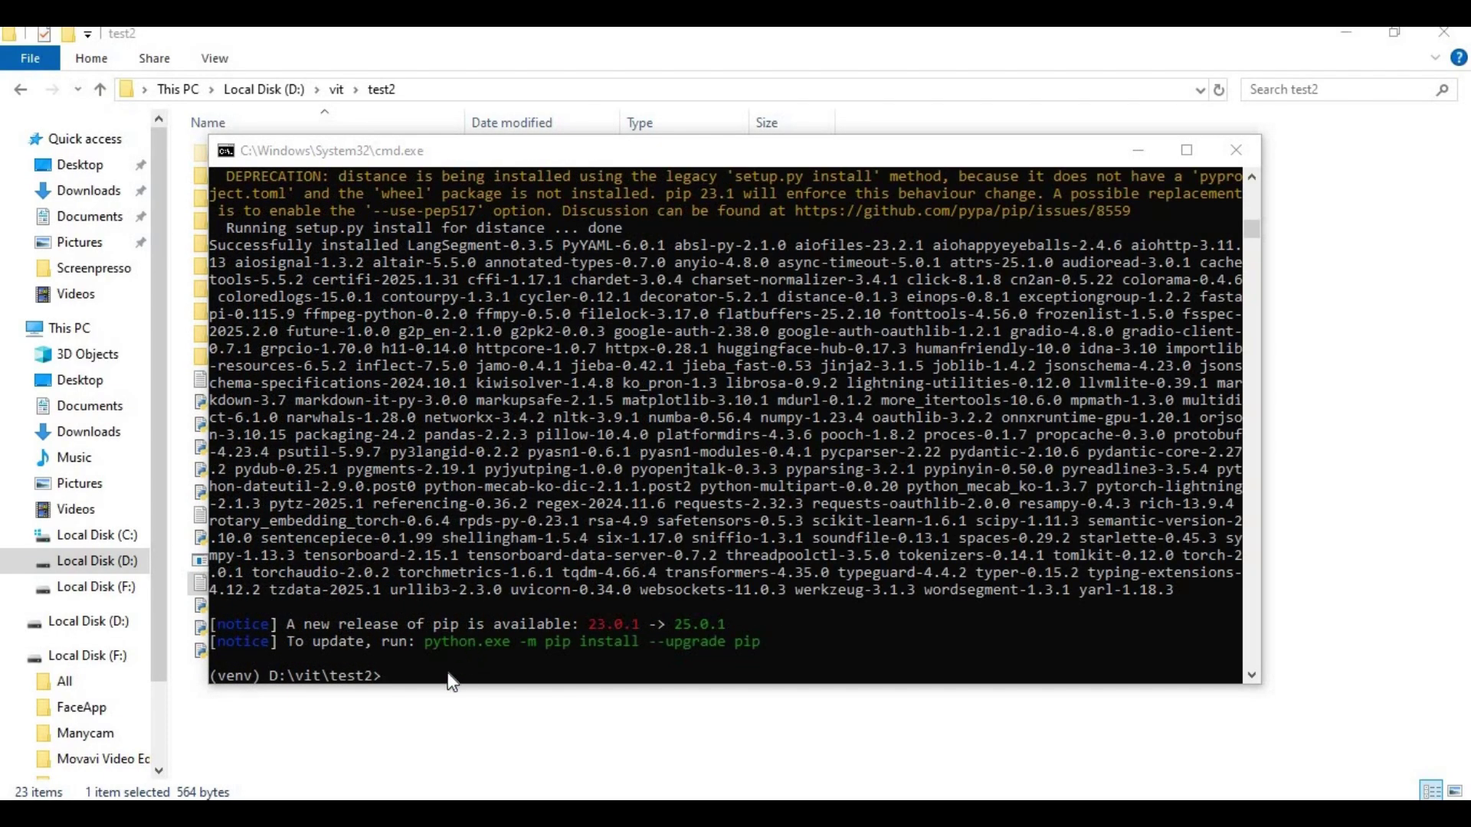
- Install pydantic==2.10.6 and gradio==3.50.2 with pip in the virtual environment
click(456, 682)
text(pip install pydantic==2.10.6)
key(Return)
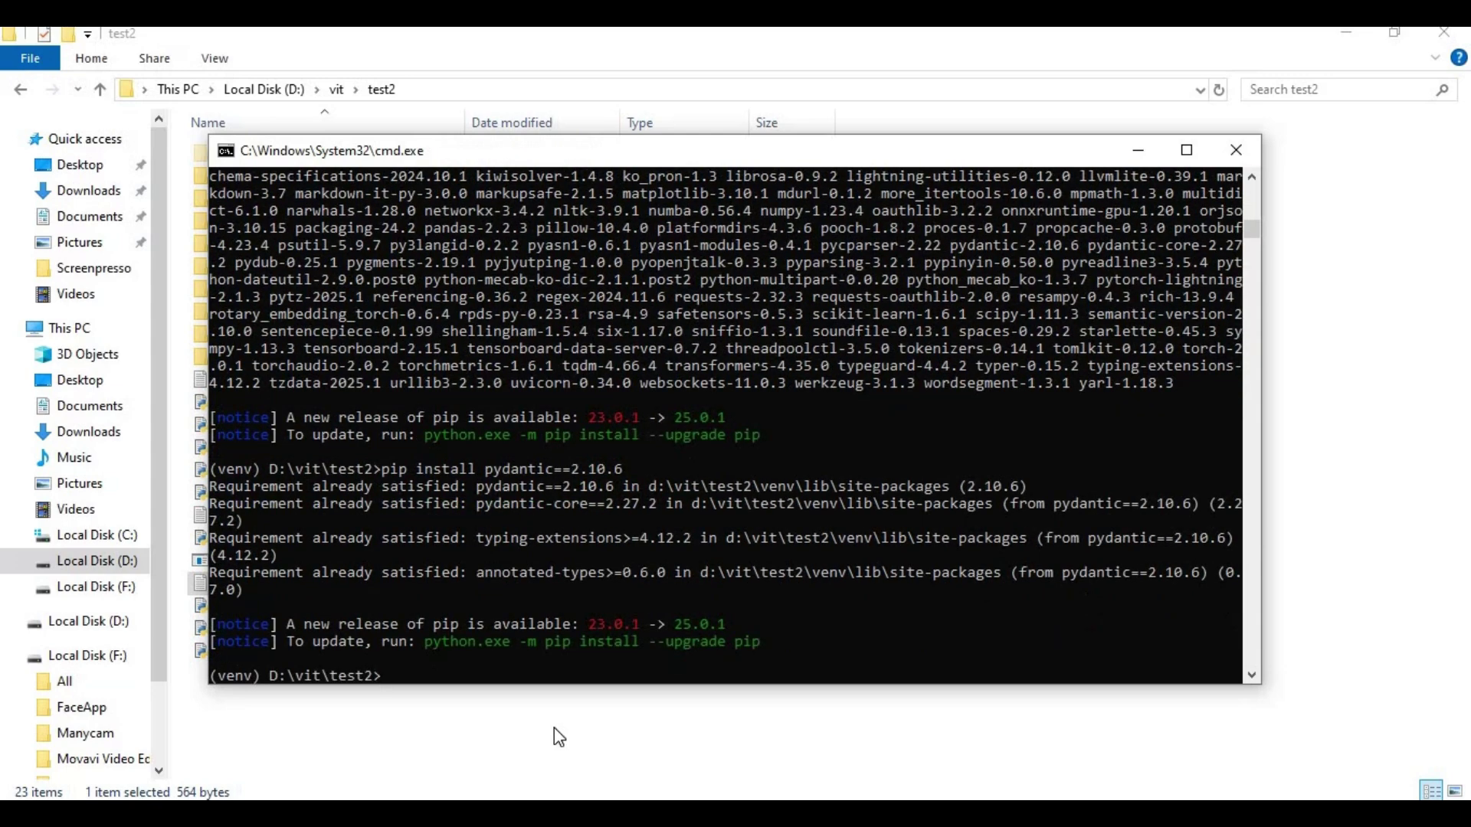
click(448, 668)
text(pip install gradio==3.50.2)
key(Return)
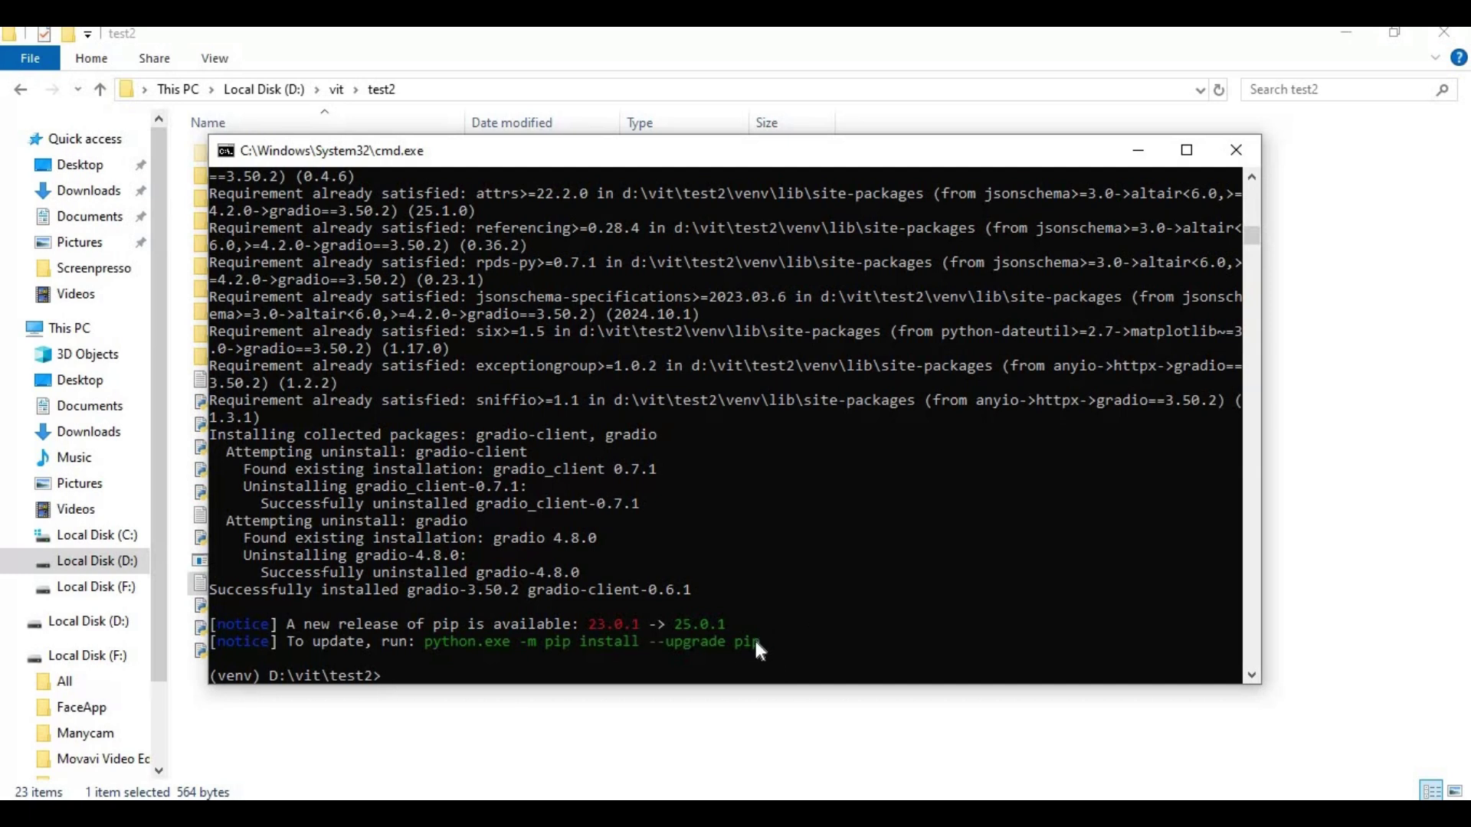
- Copy python inference_webui.py from the Space's run-locally instructions in the browser and run it in the Command Prompt
key(alt+Tab)
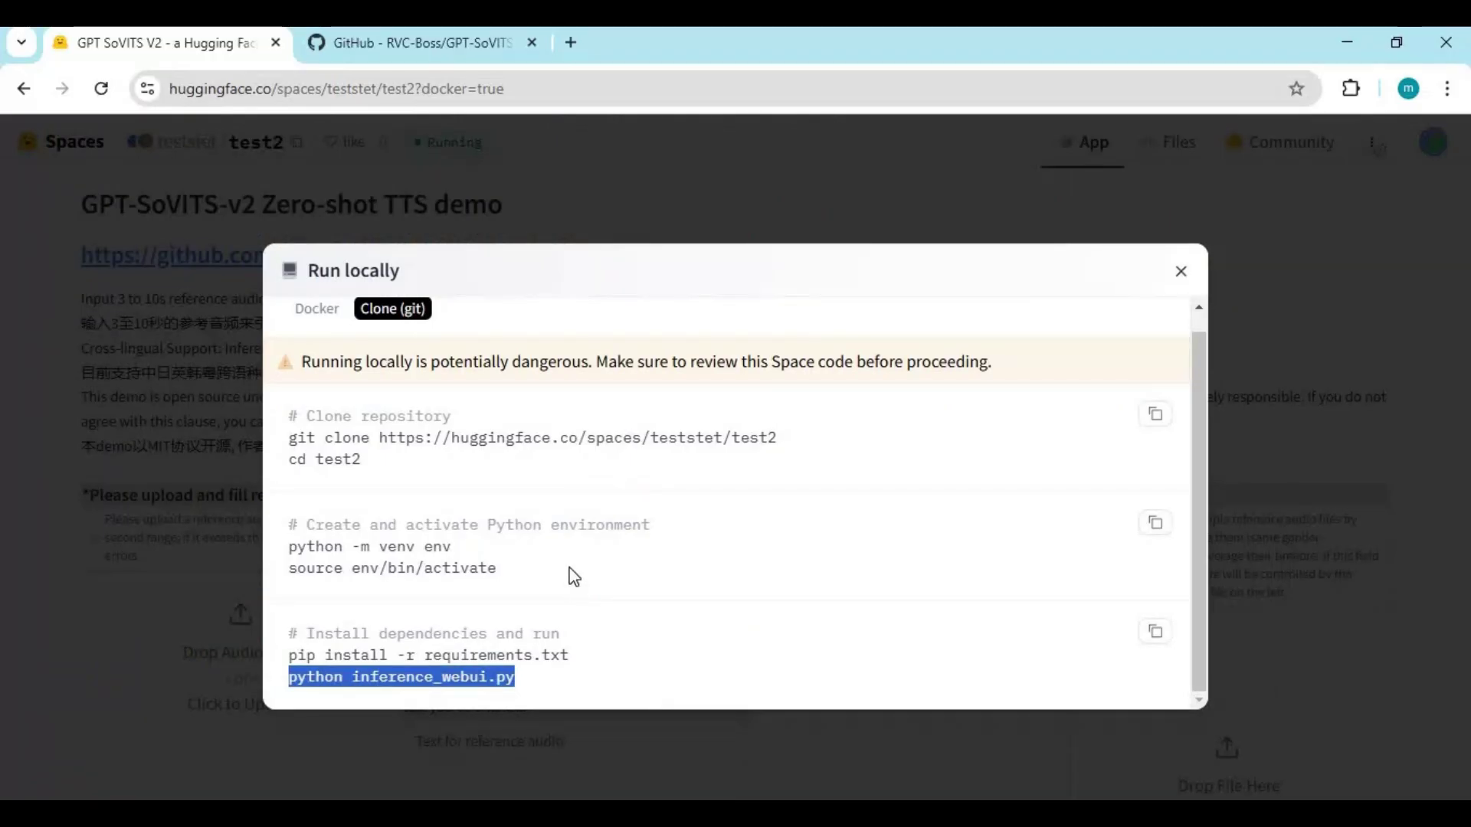
right_click(402, 681)
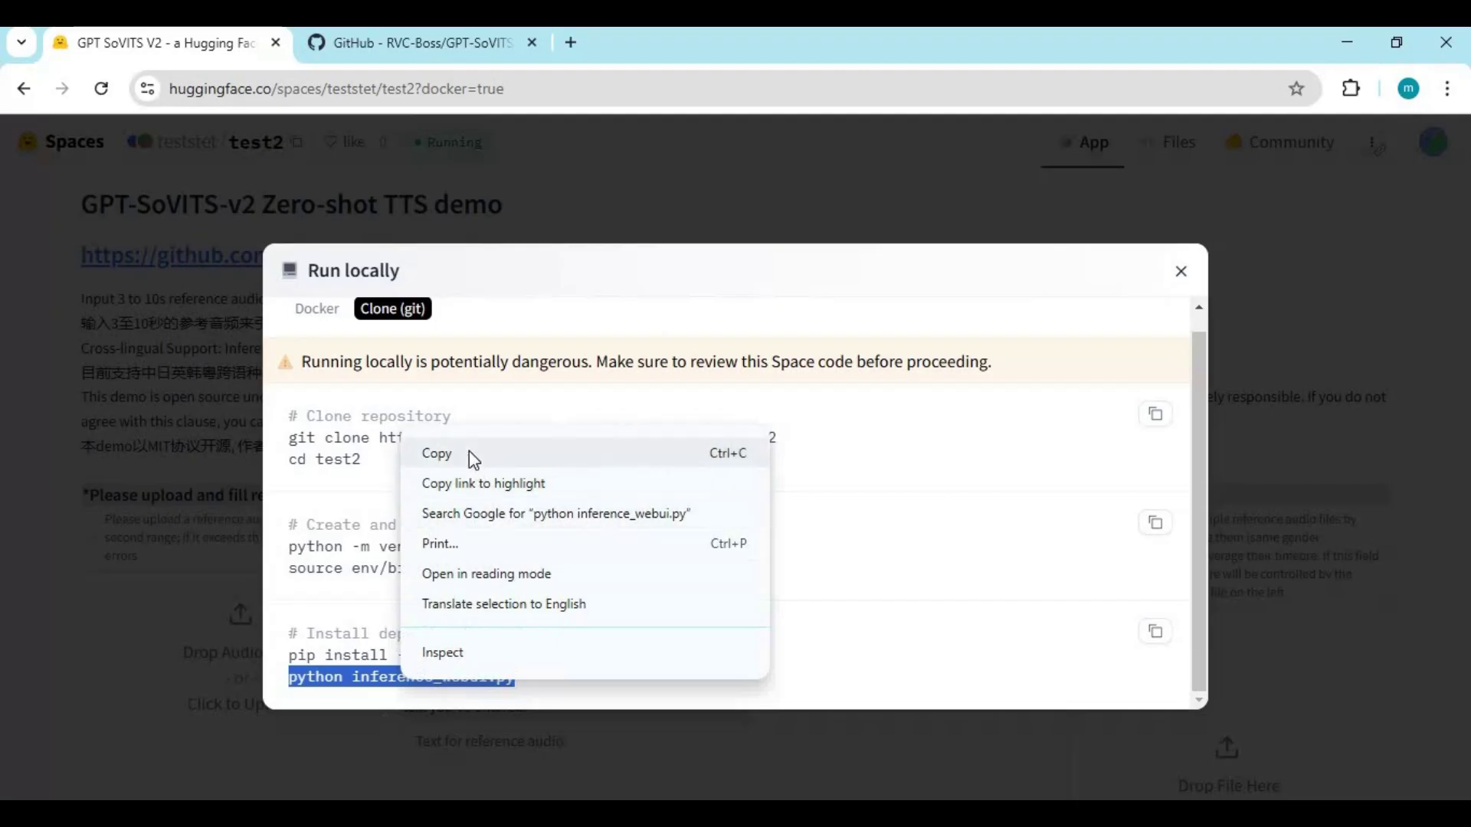
click(470, 454)
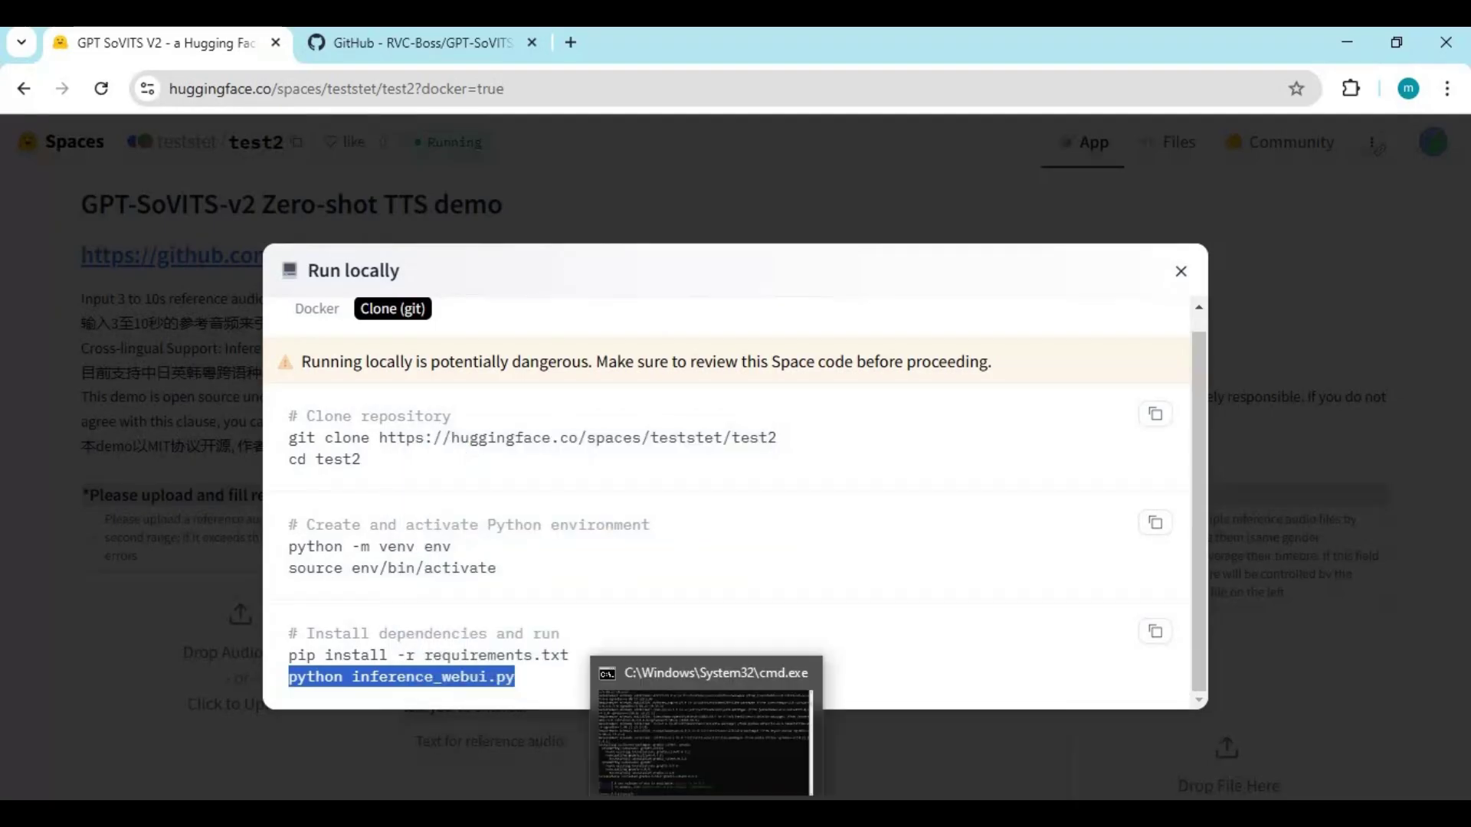
click(706, 814)
right_click(517, 643)
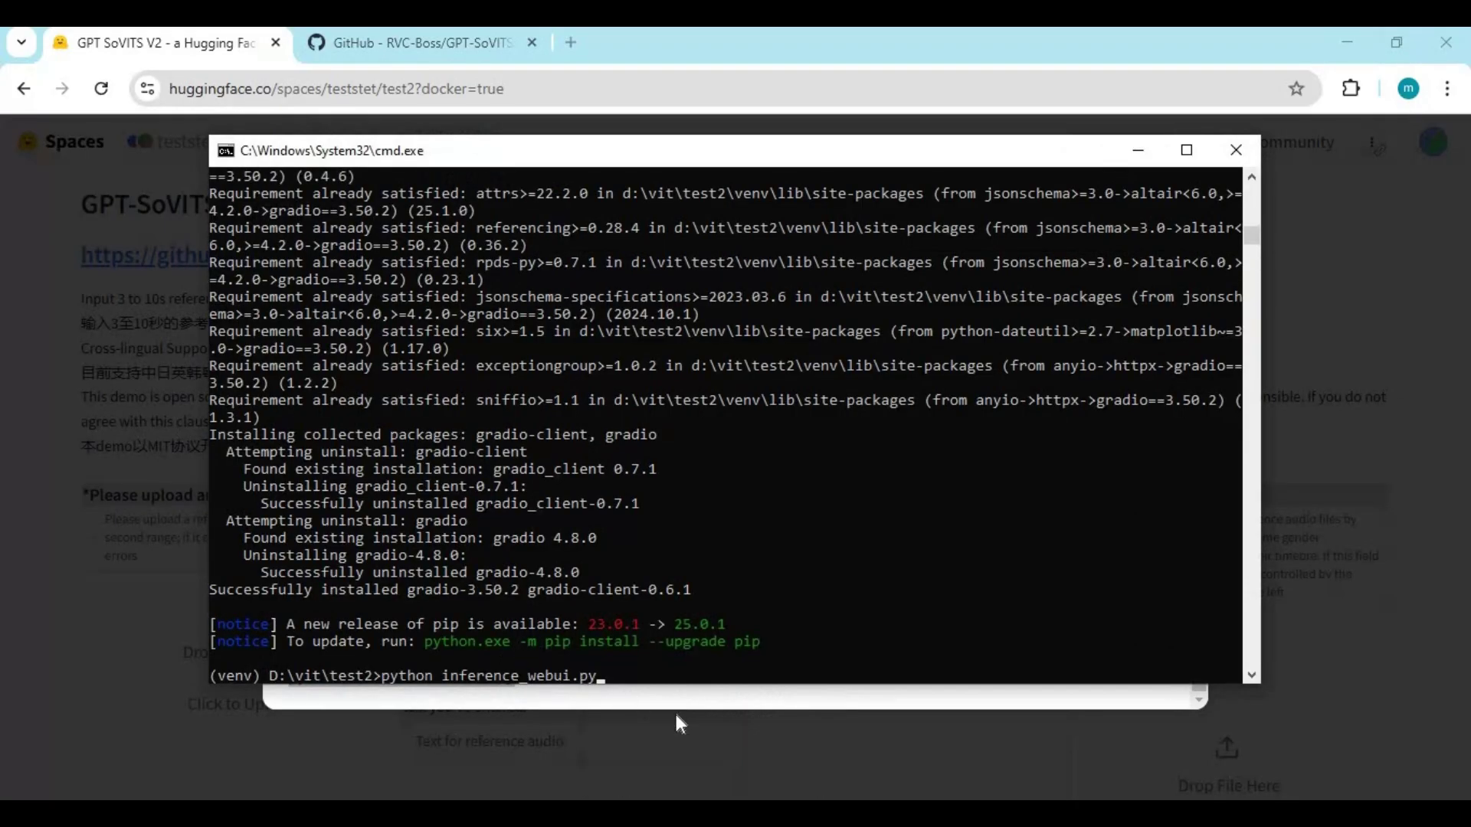
key(Return)
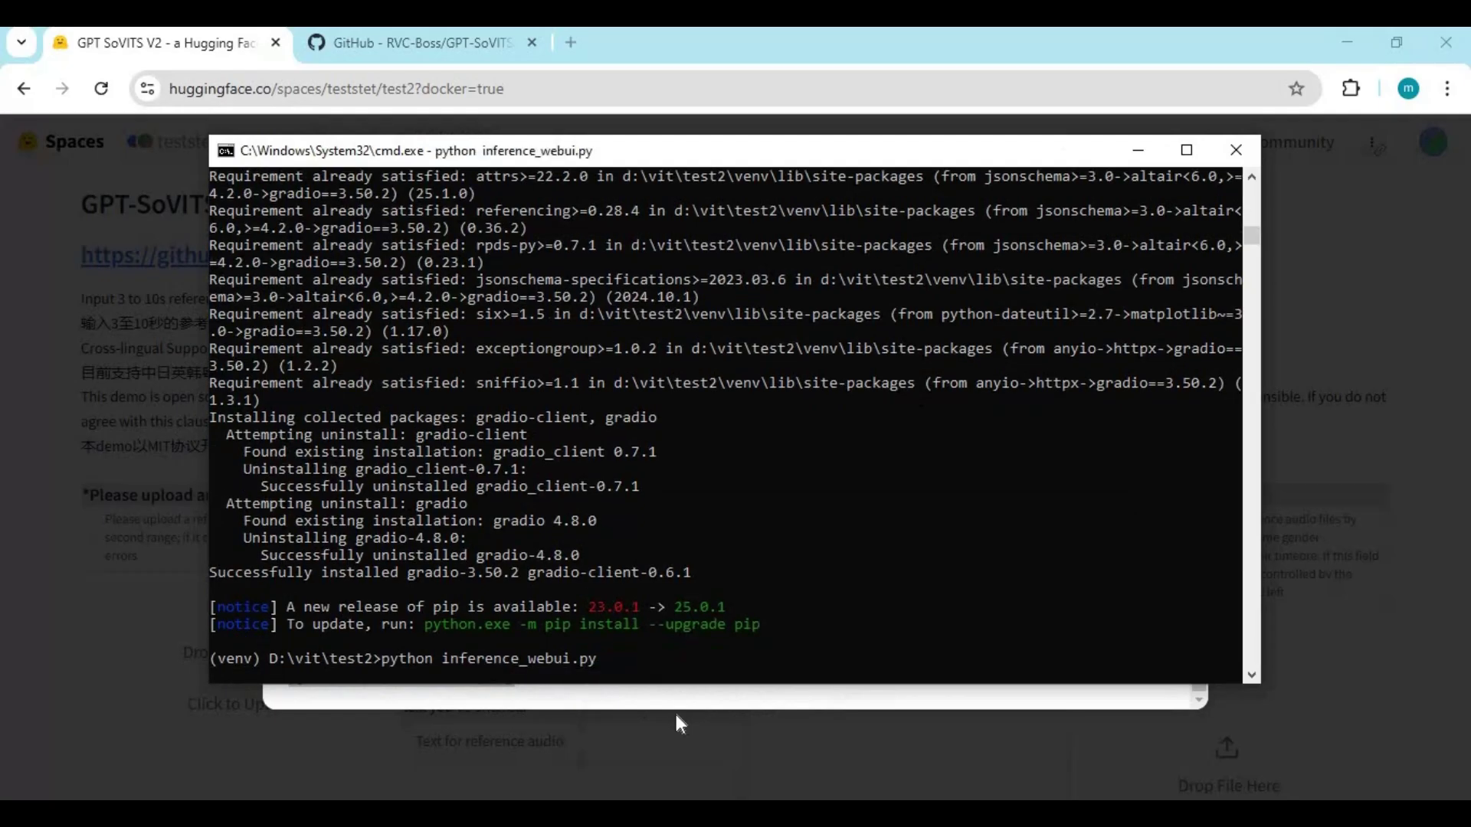
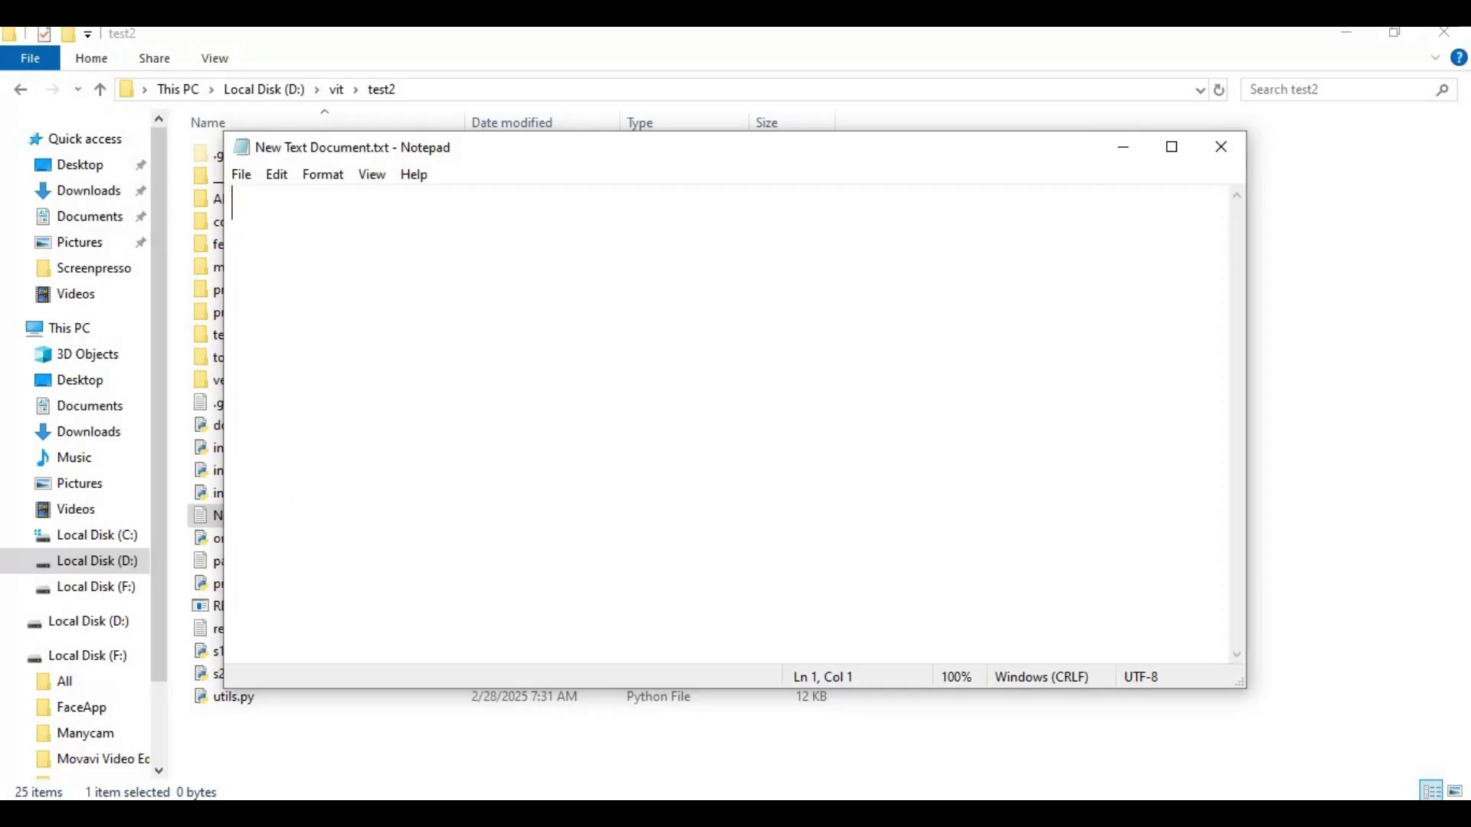
key(BackSpace)
text(@)
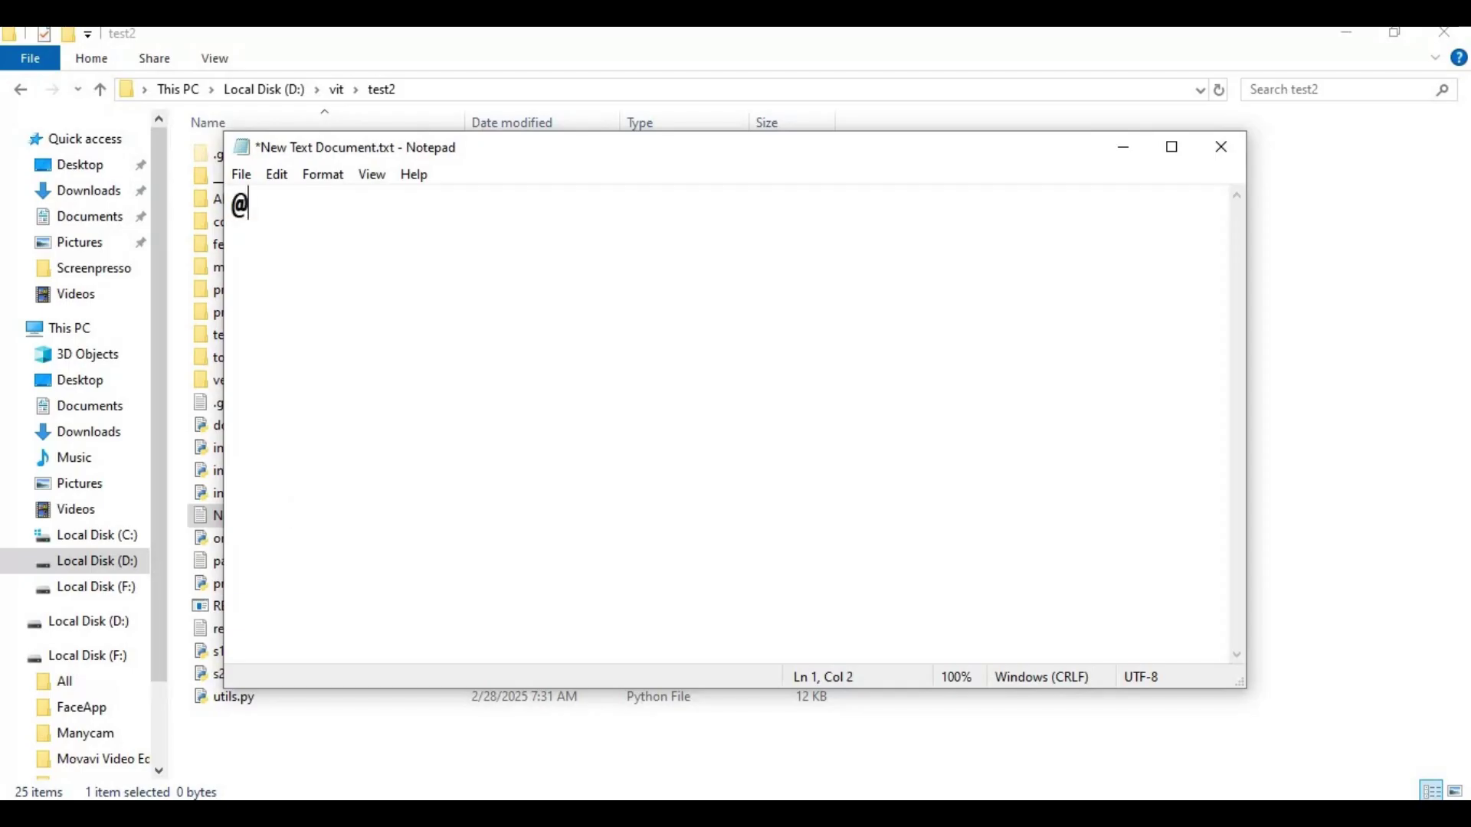
text(echo off)
key(Return)
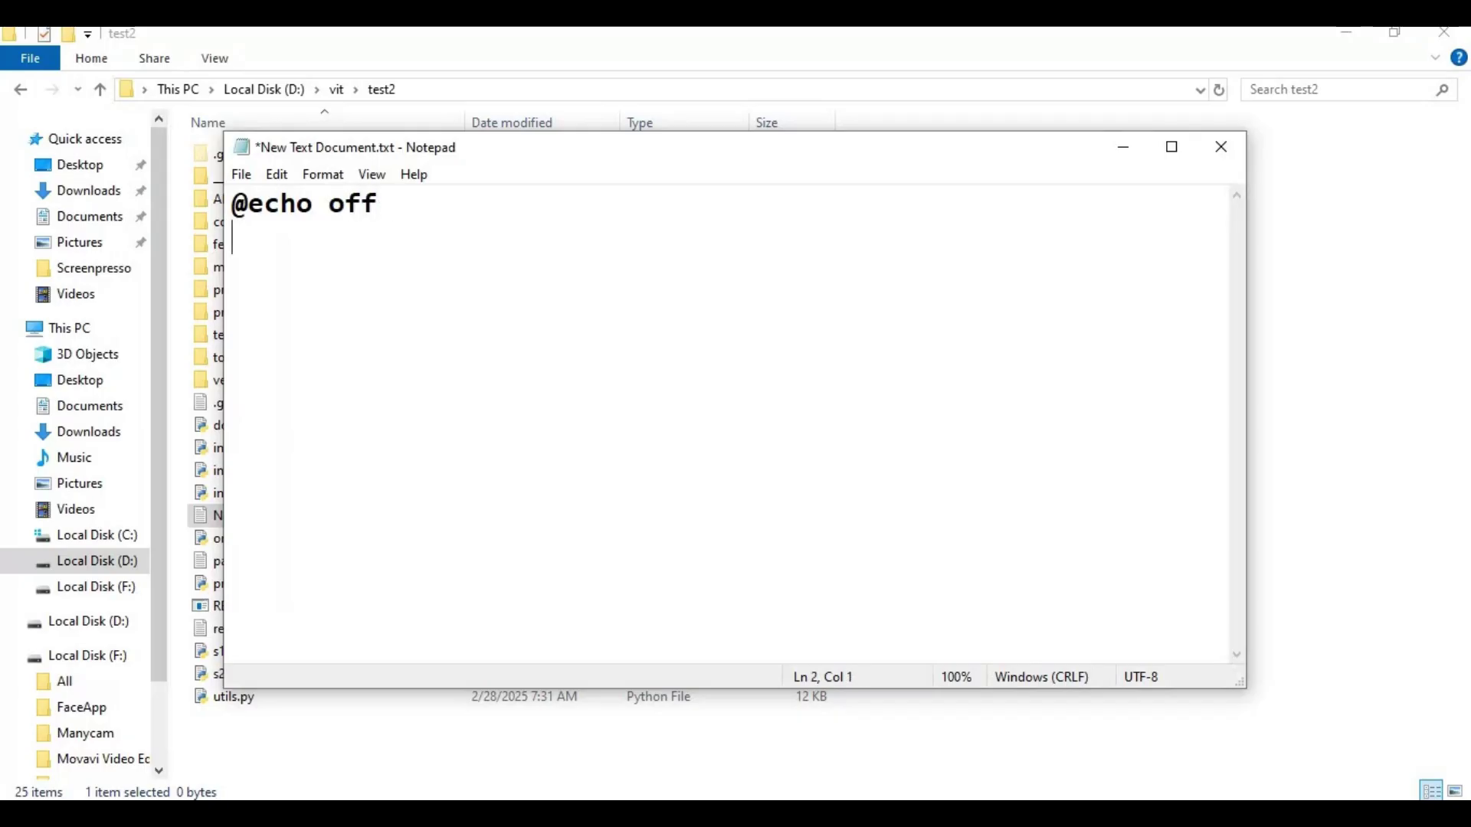
text(call )
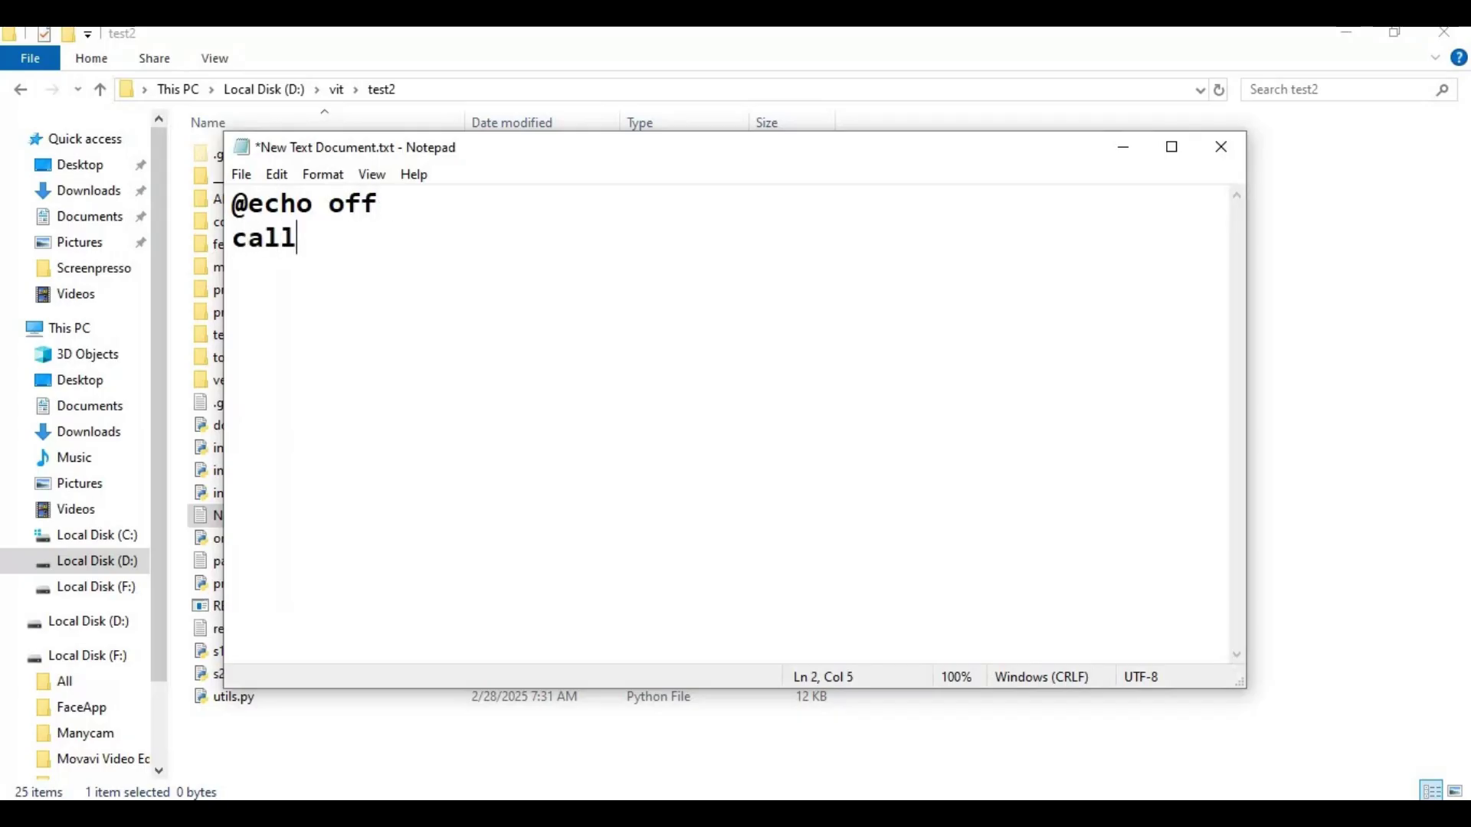
text(venv)
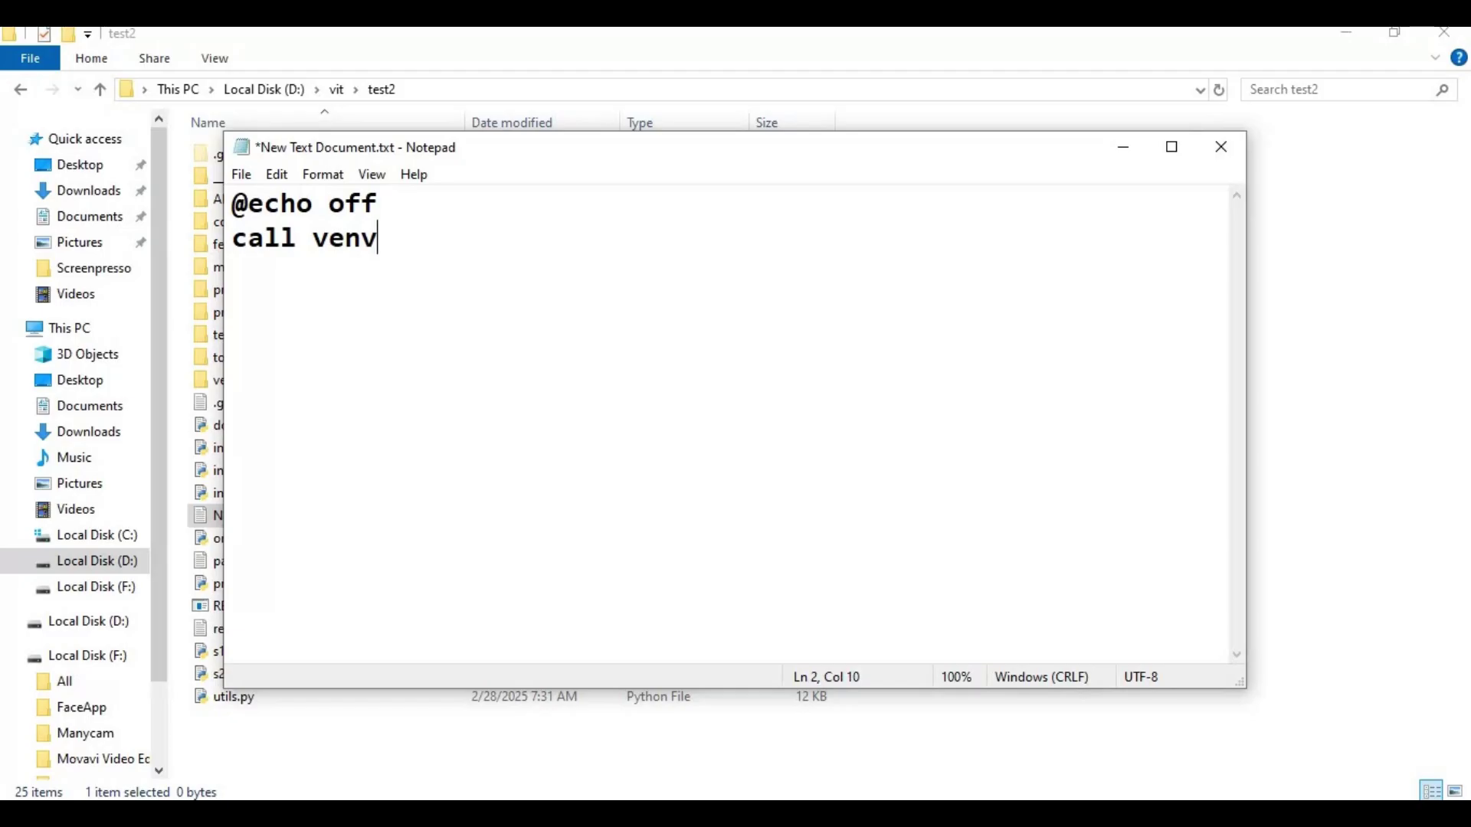
text(\scri)
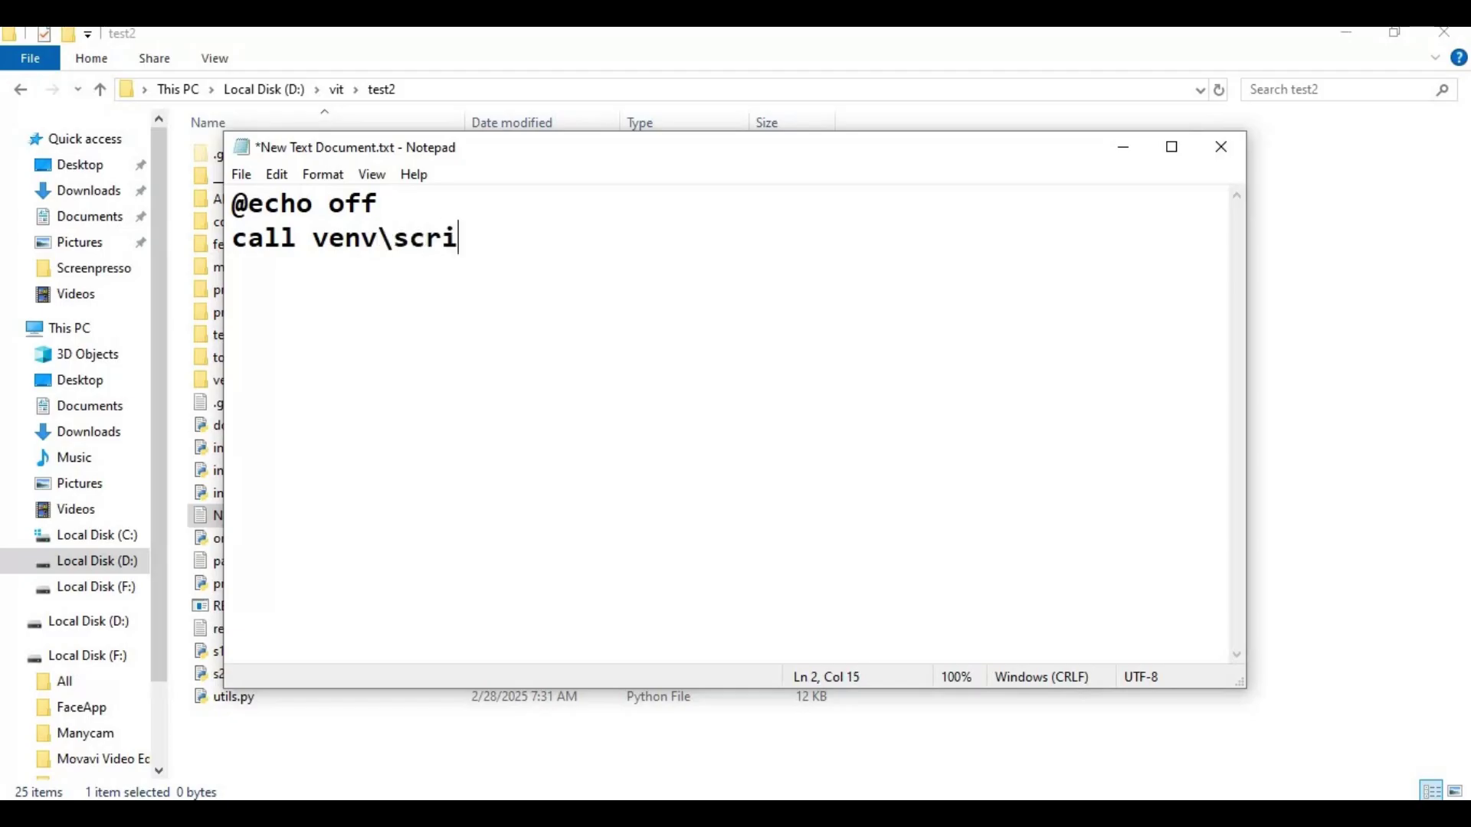
text(pts\ac)
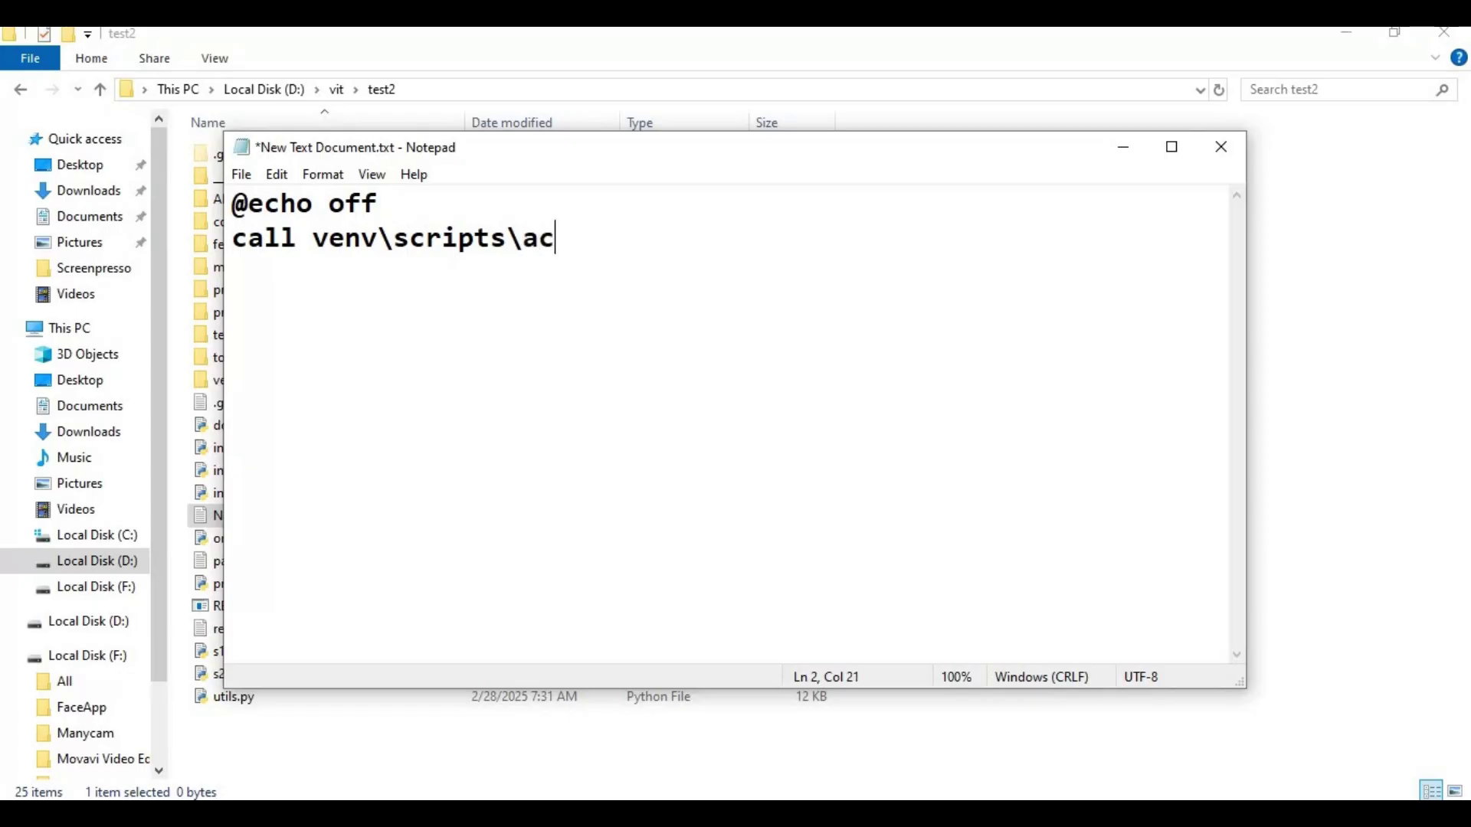
text(tivate)
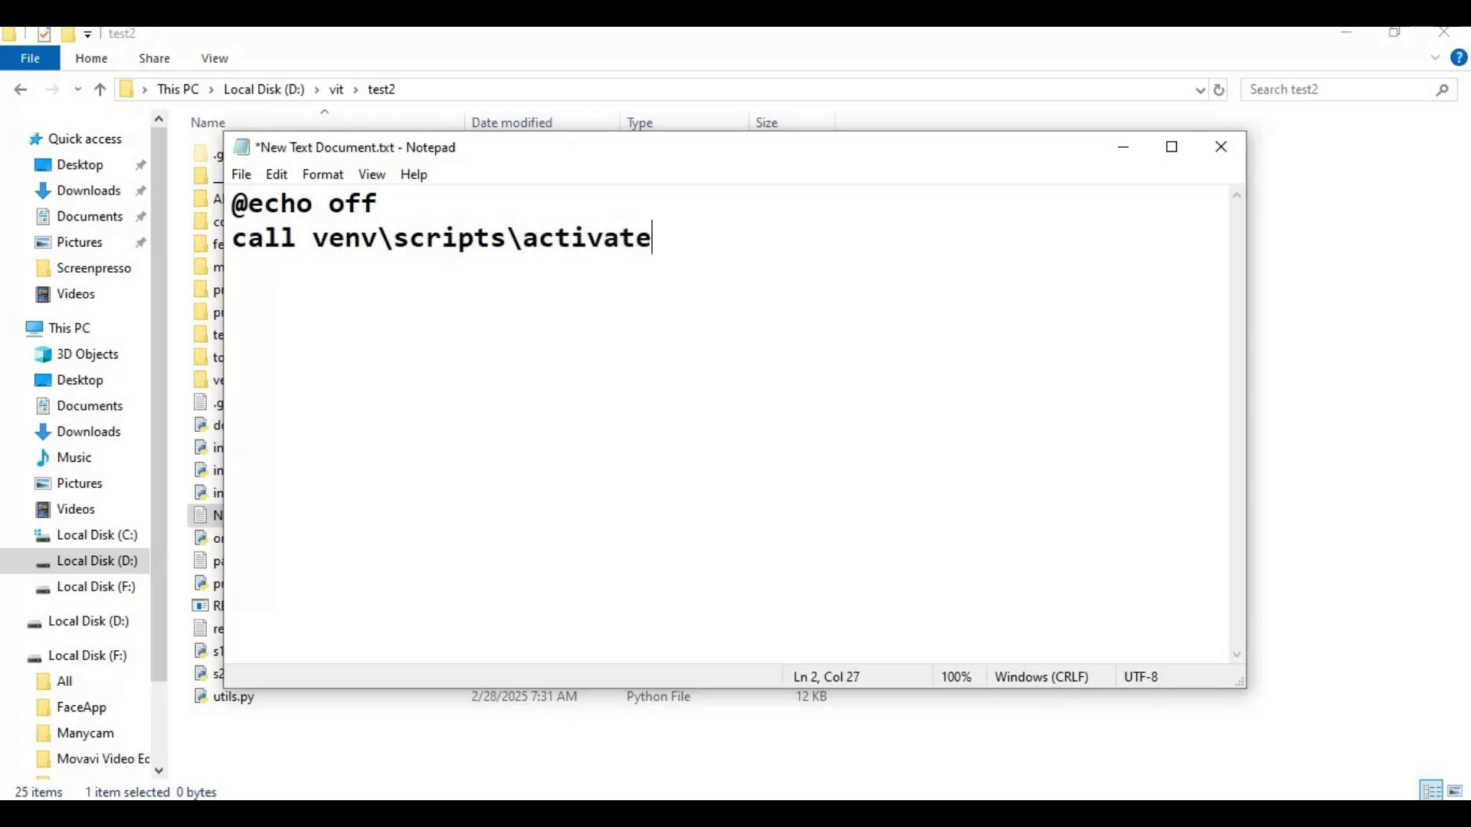
key(Return)
- Paste python inference_webui.py as the third line of New Text Document.txt and start a new line
right_click(276, 280)
click(355, 377)
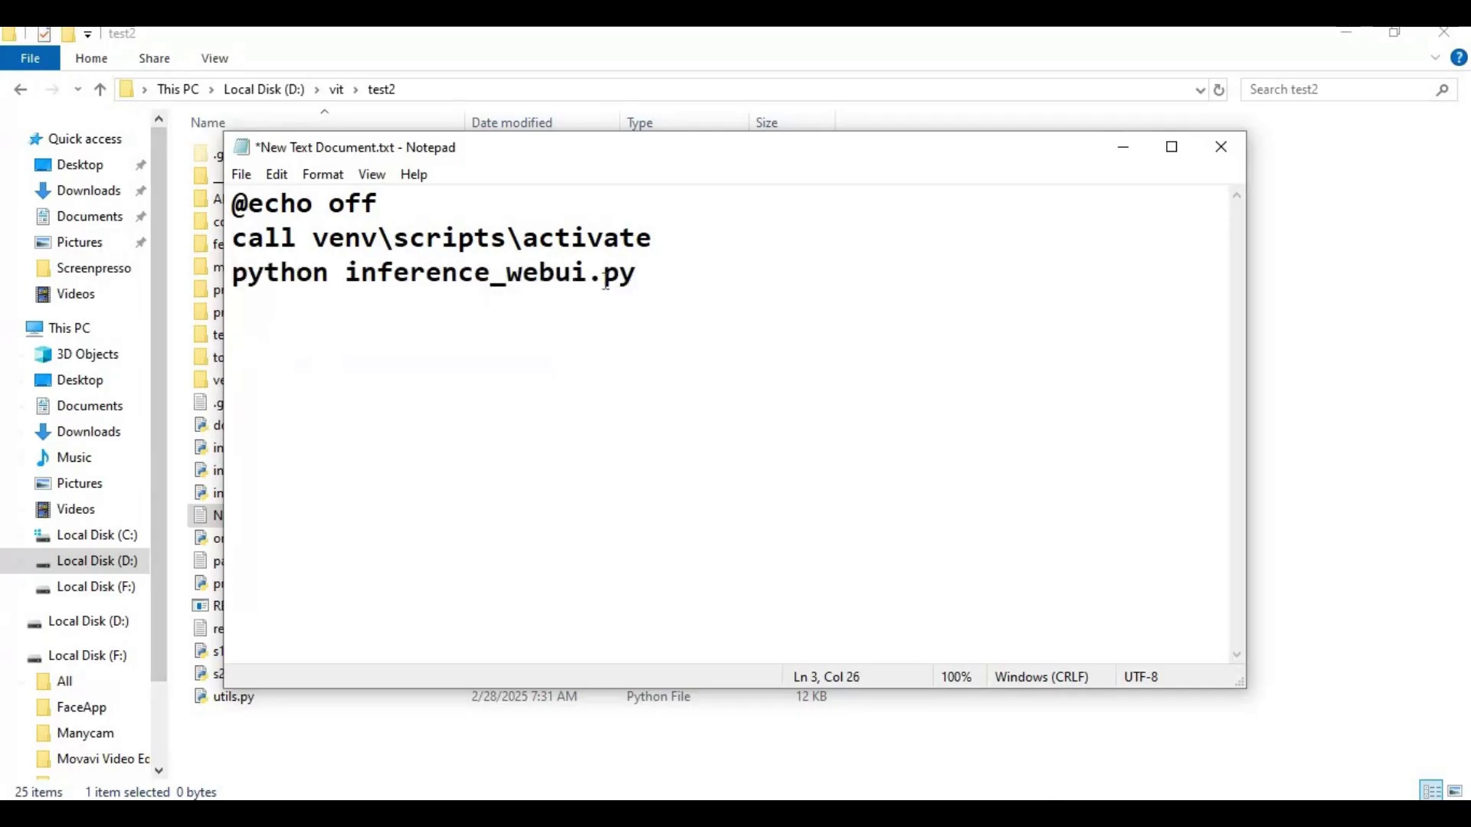
key(Return)
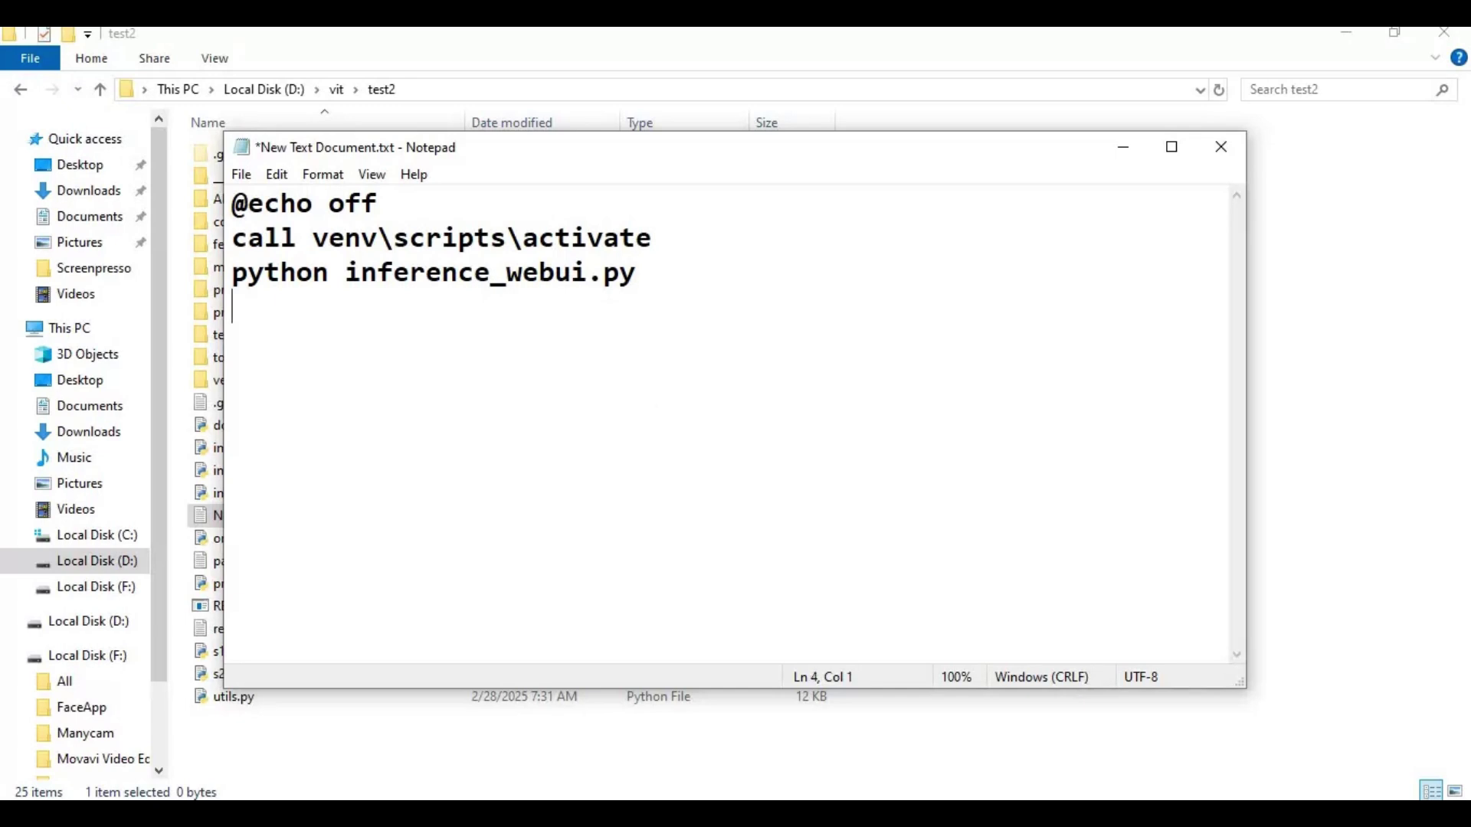
- Add pause as the fourth line, save the script as Run.bat in the test2 folder and close it
text(pause)
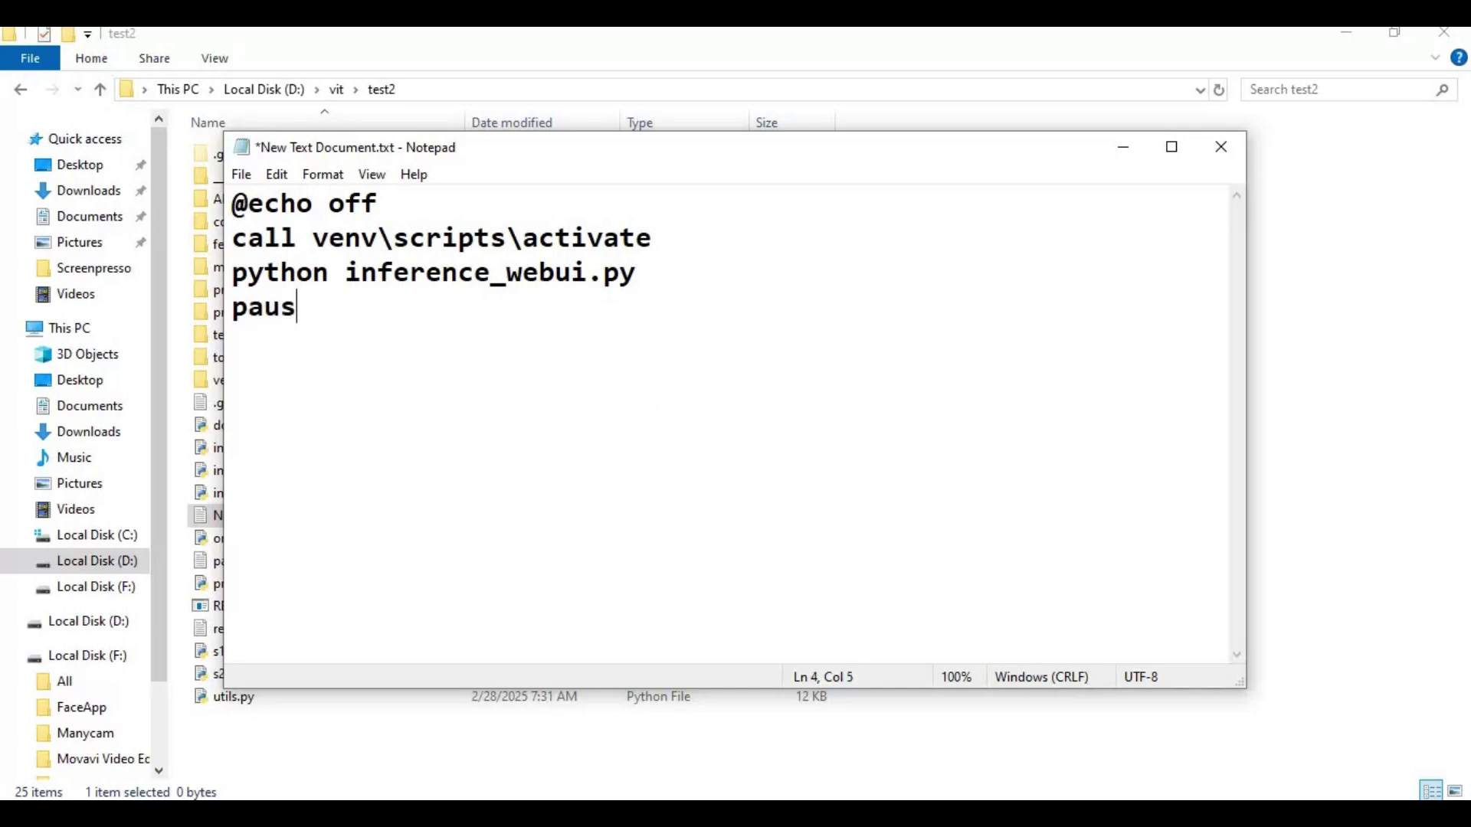
click(241, 175)
click(287, 295)
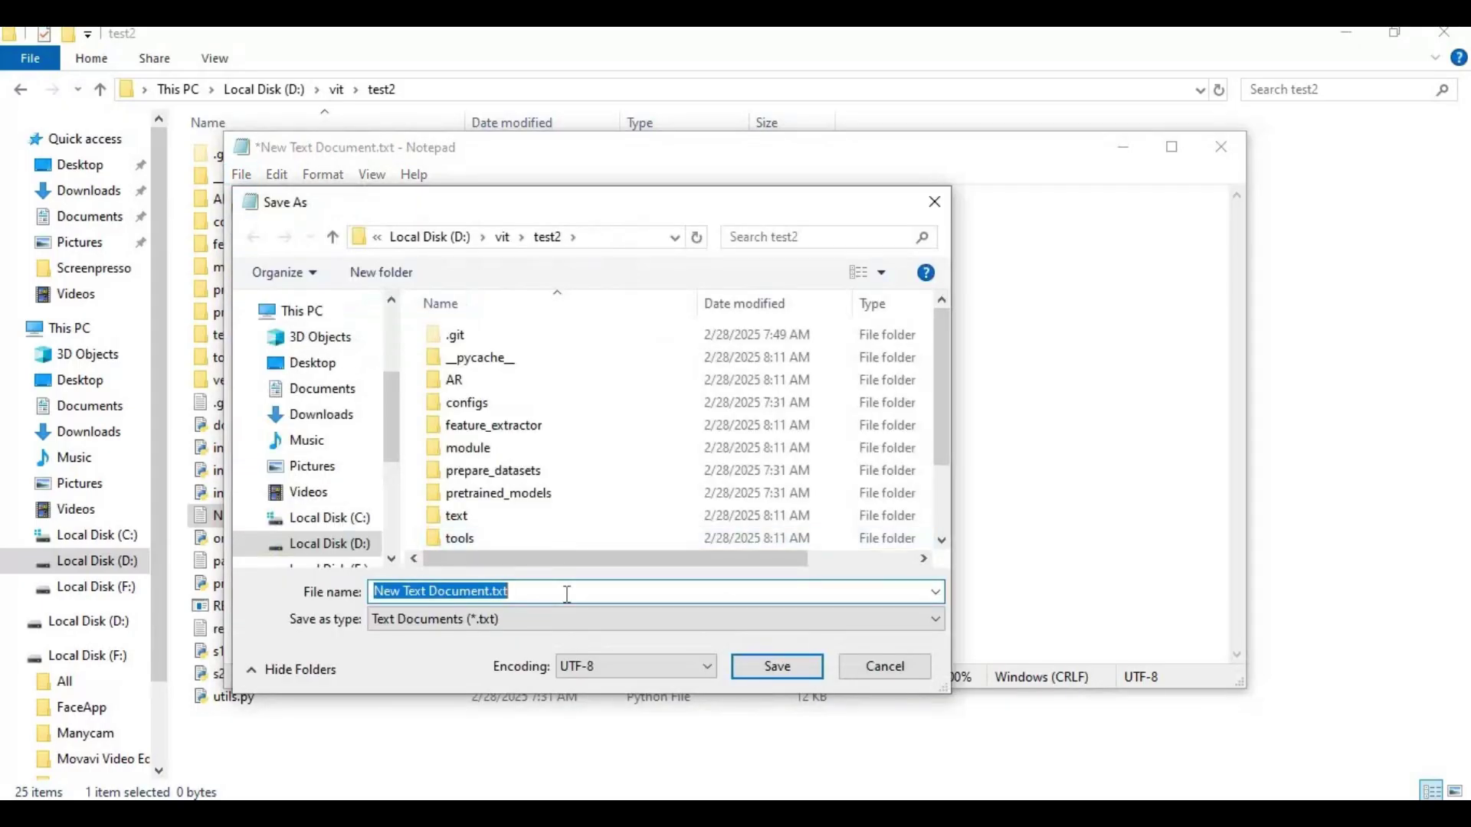
text(Run)
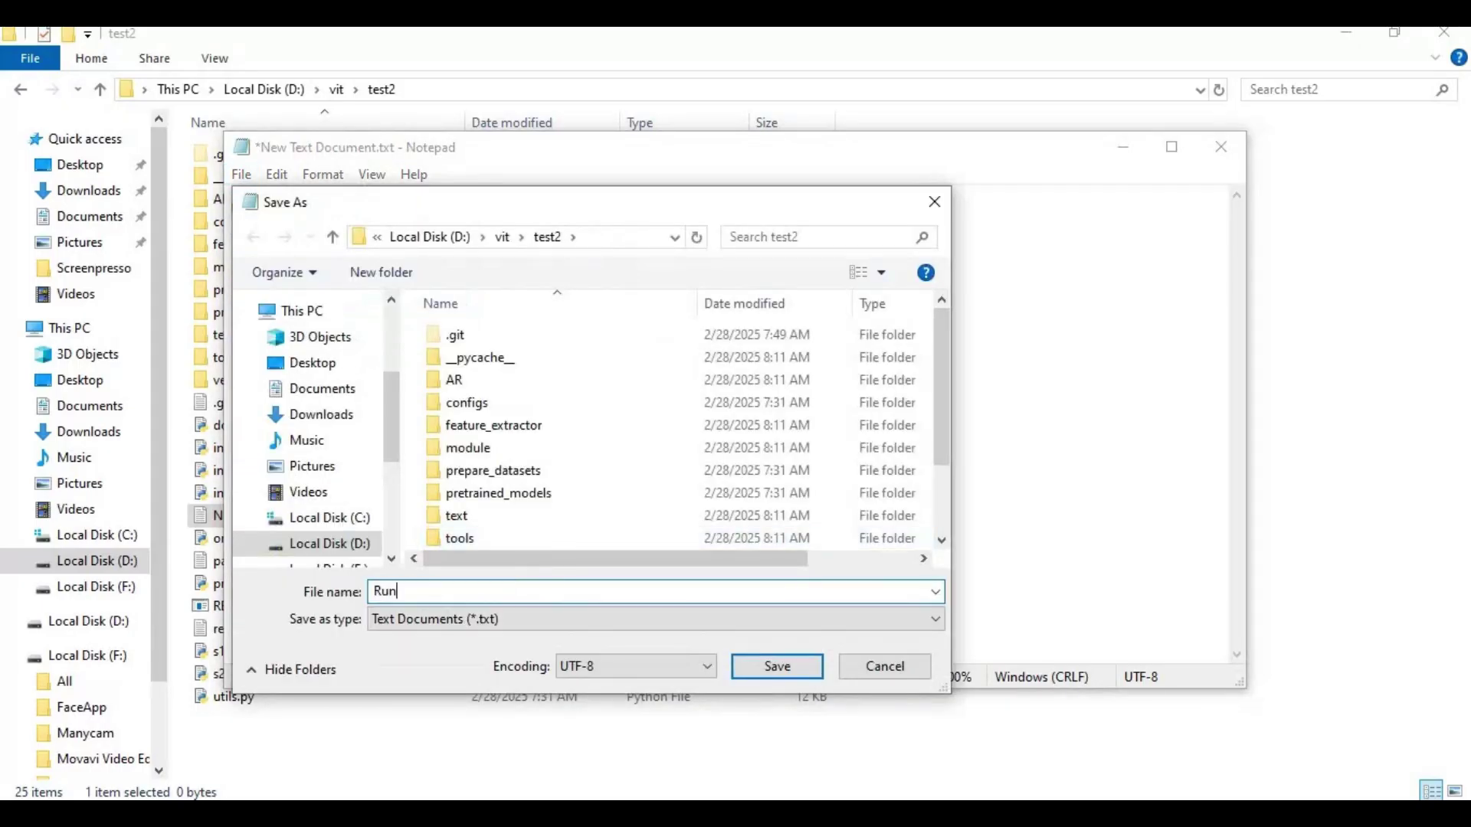
text(.bt)
click(762, 666)
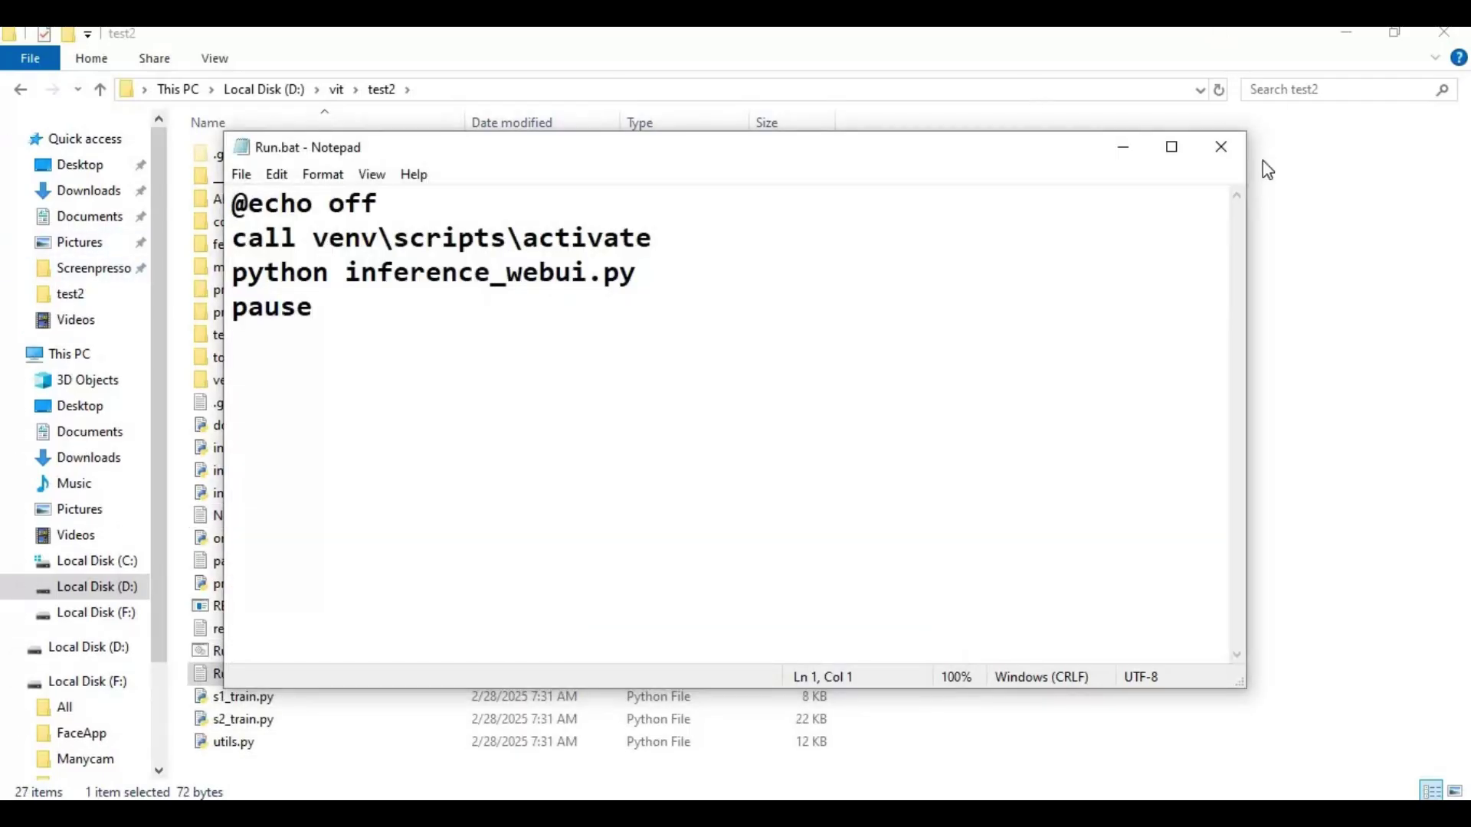
click(1221, 146)
- Close the Command Prompt running inference_webui.py and launch Run.bat from the test2 folder
click(224, 674)
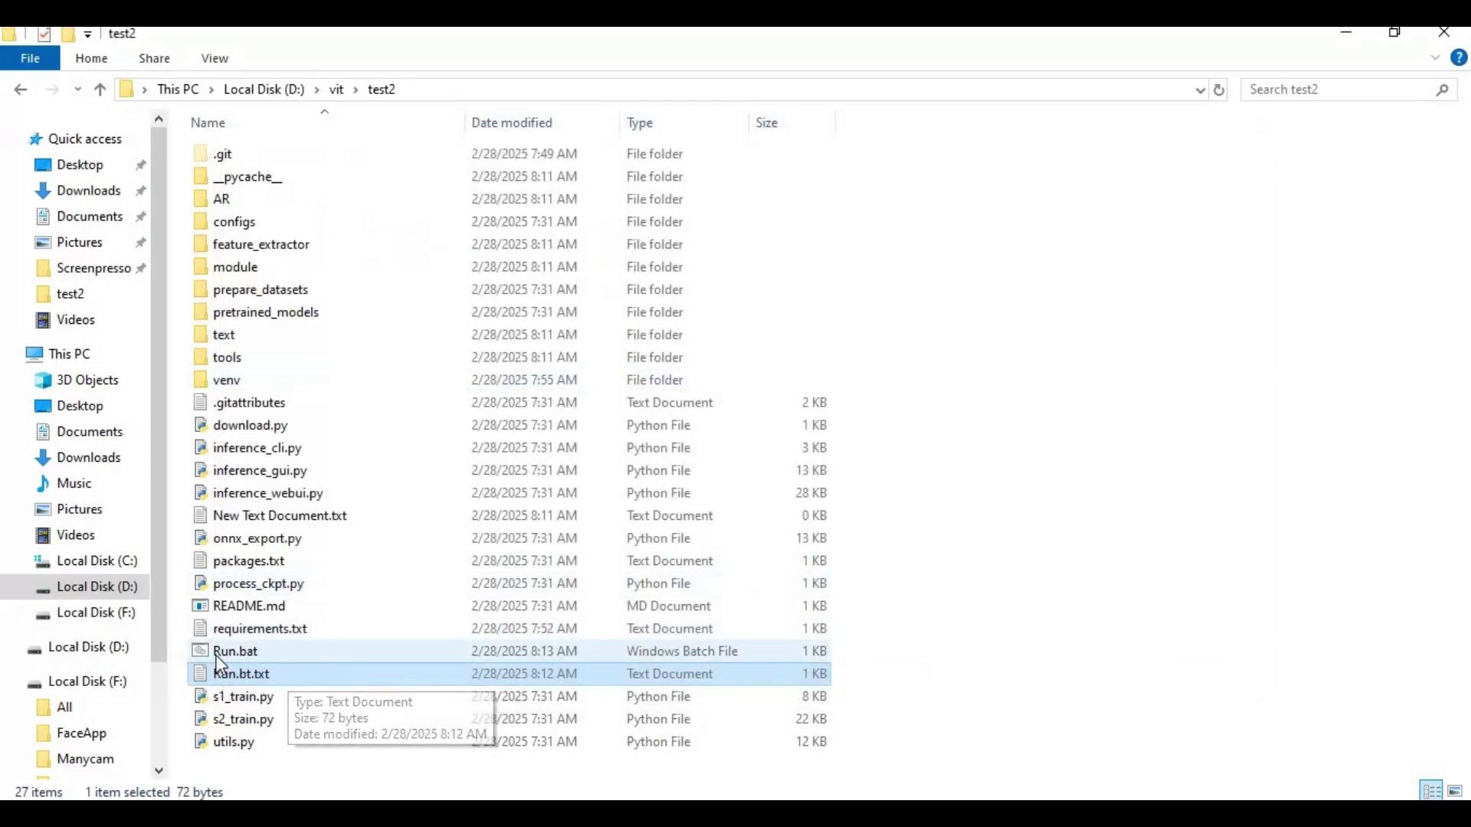
key(alt+Tab)
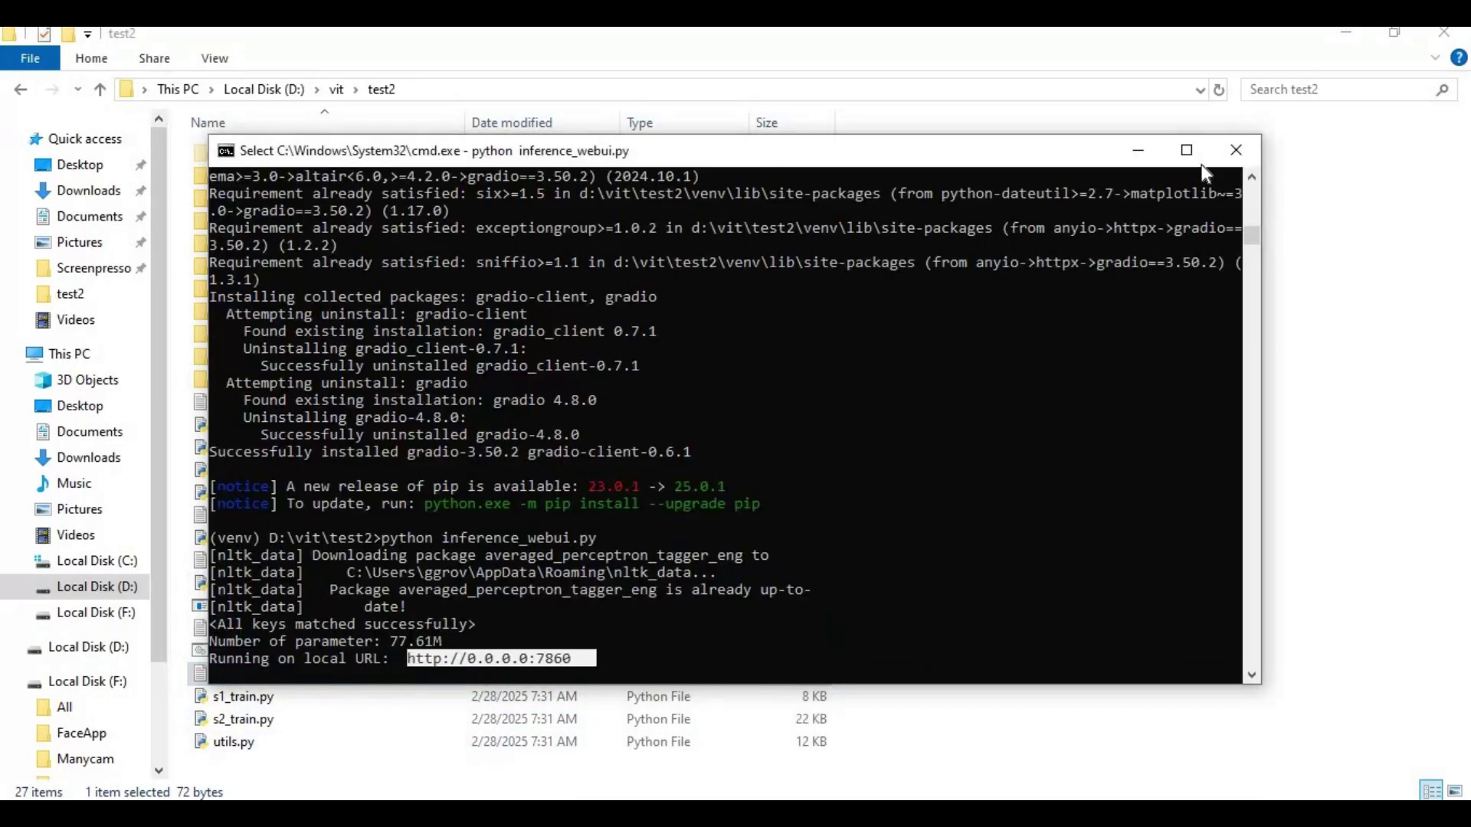
click(1237, 151)
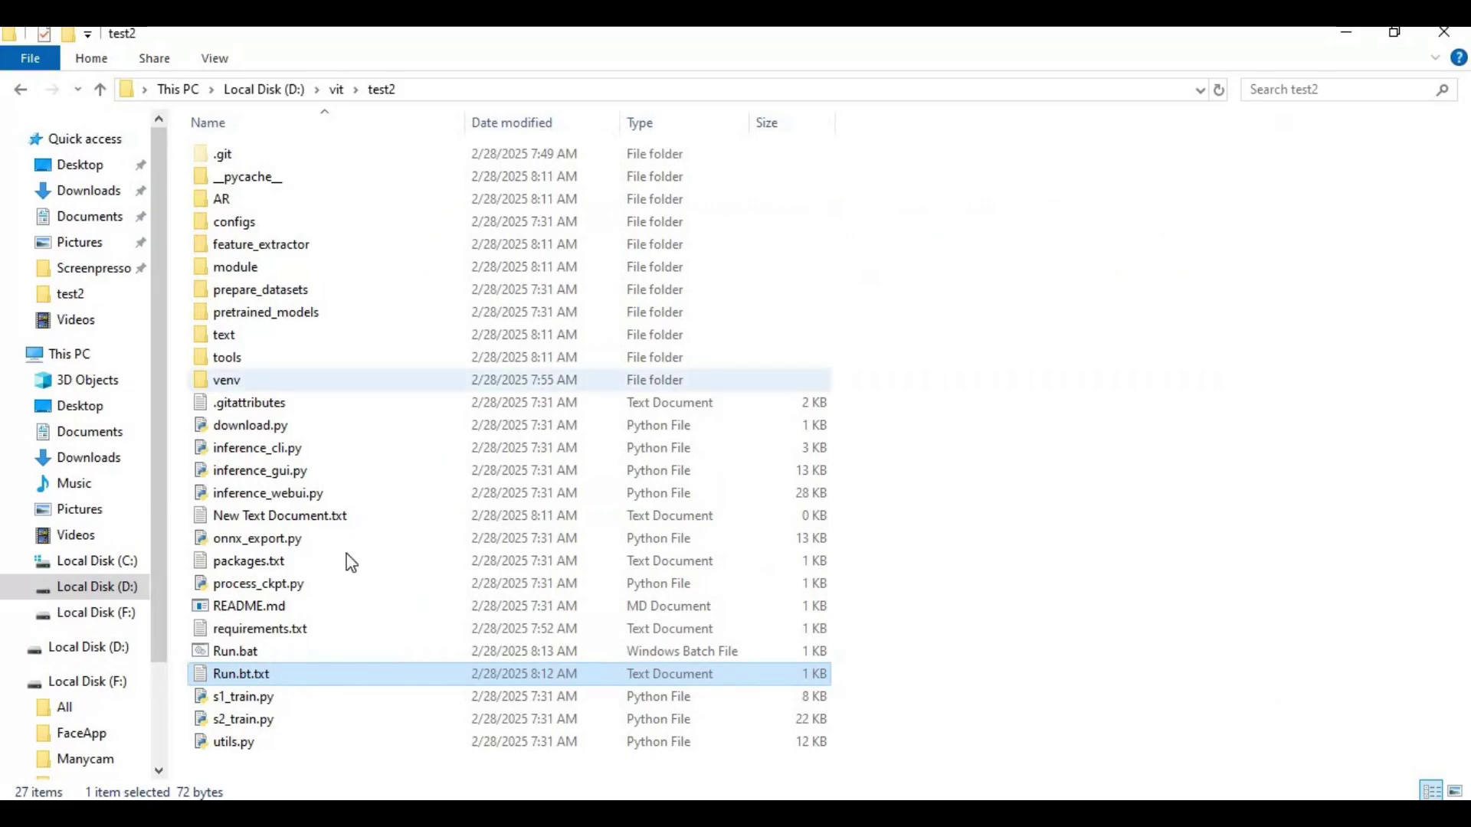
double_click(234, 652)
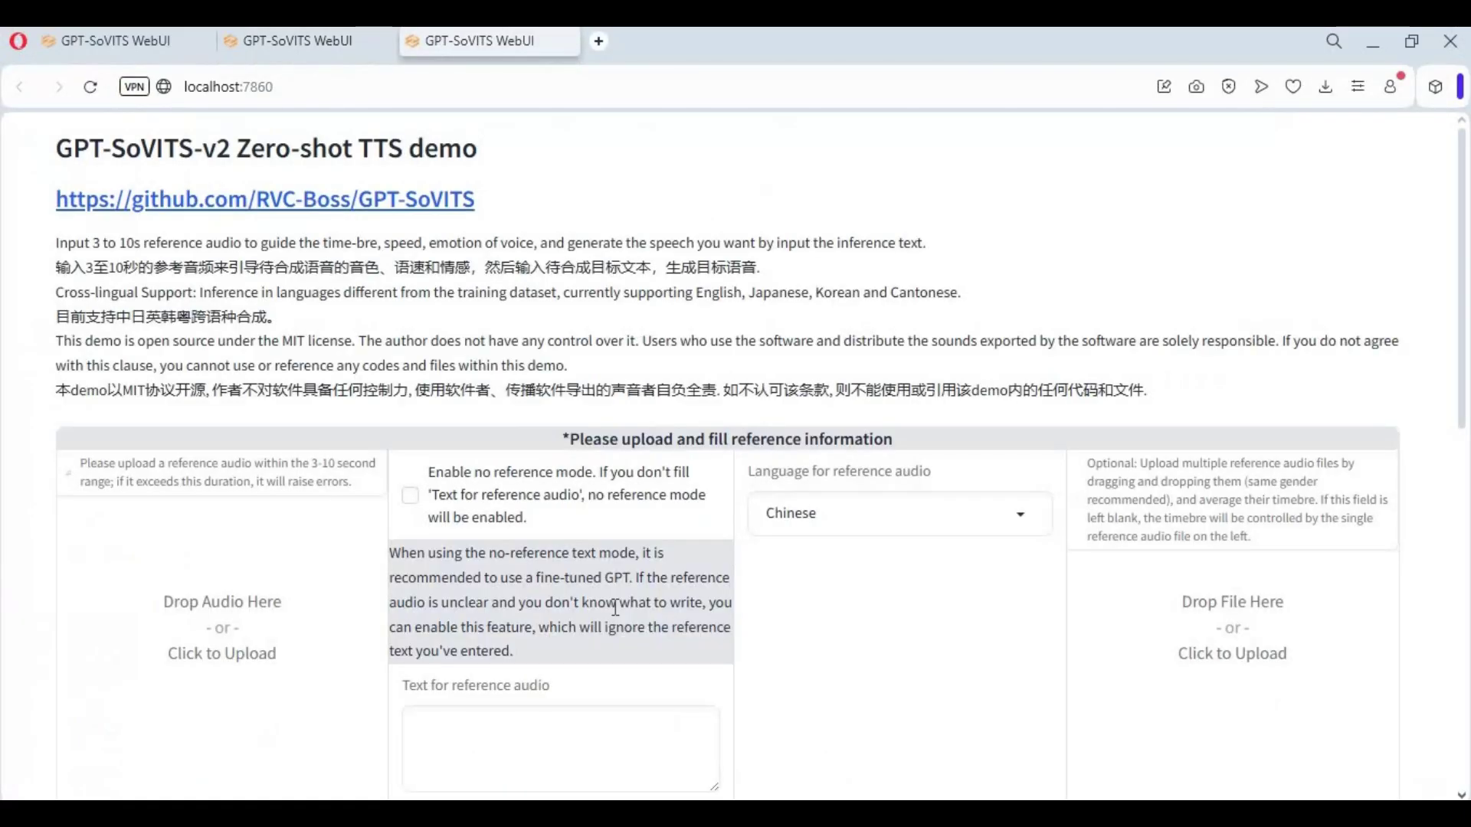
- Upload a 5-second reference audio clip from disk to the GPT-SoVITS-v2 demo page
scroll(747, 433, down, 10)
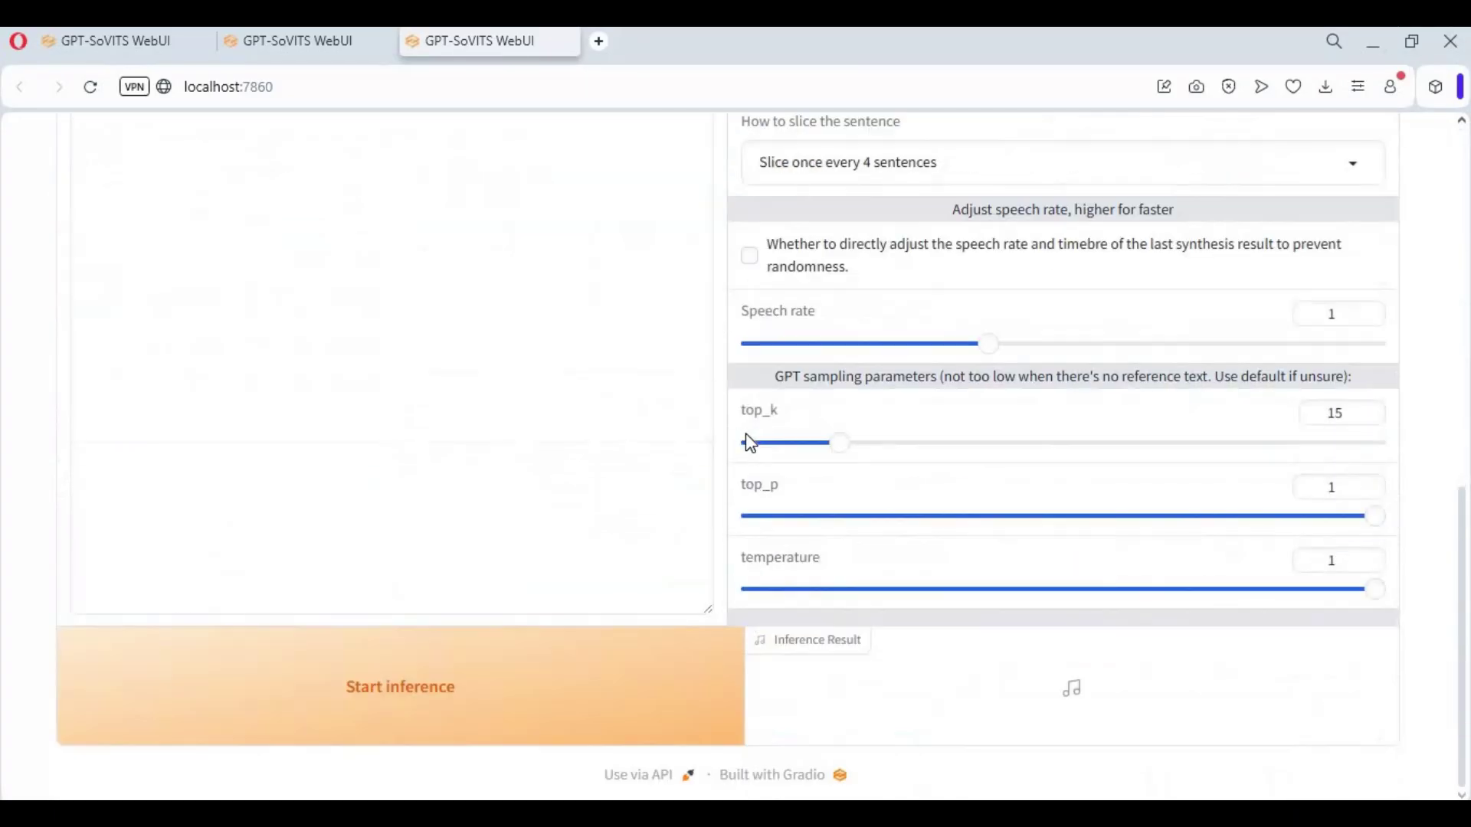
scroll(747, 434, up, 10)
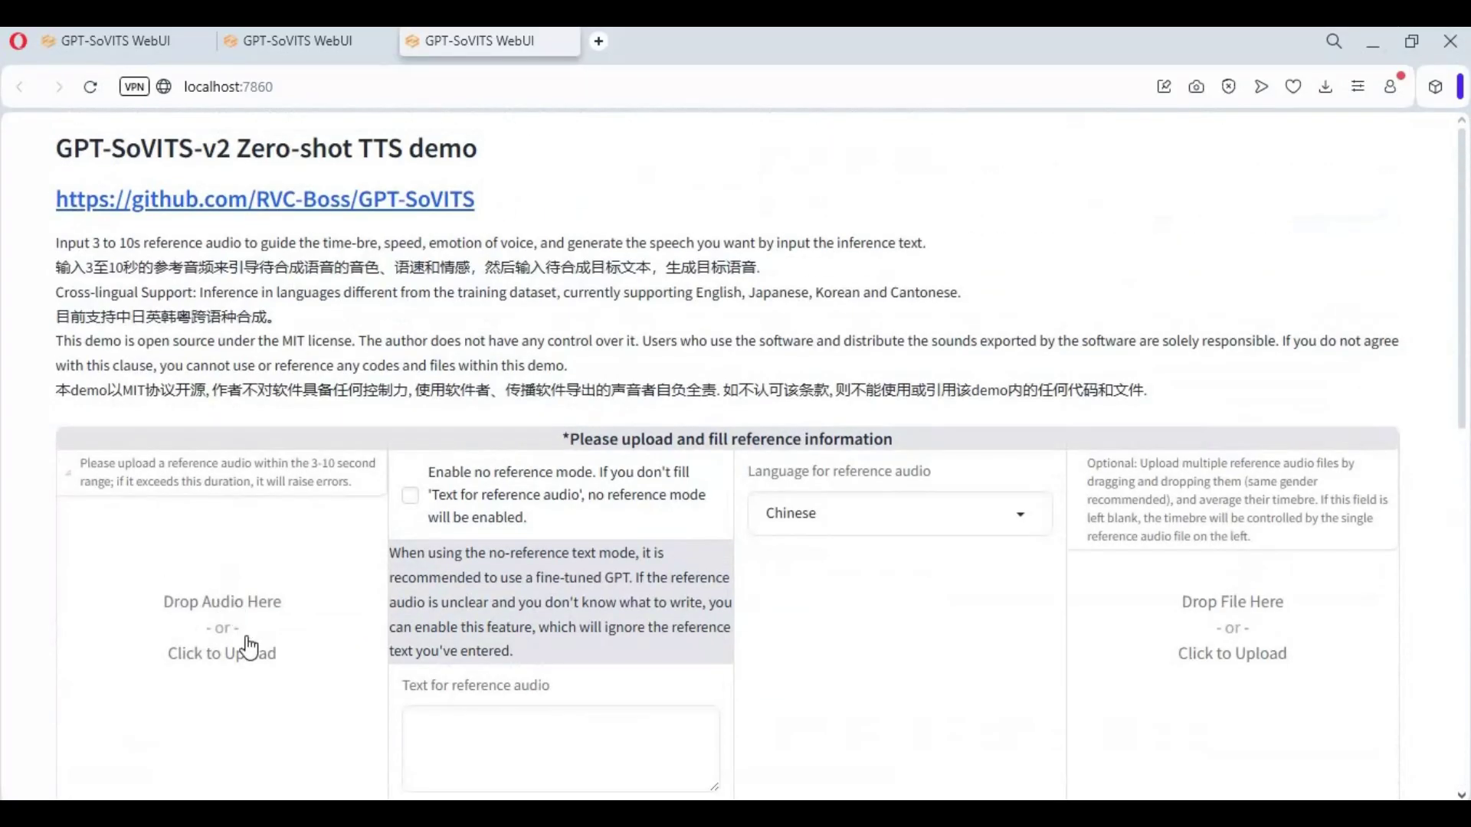
click(249, 638)
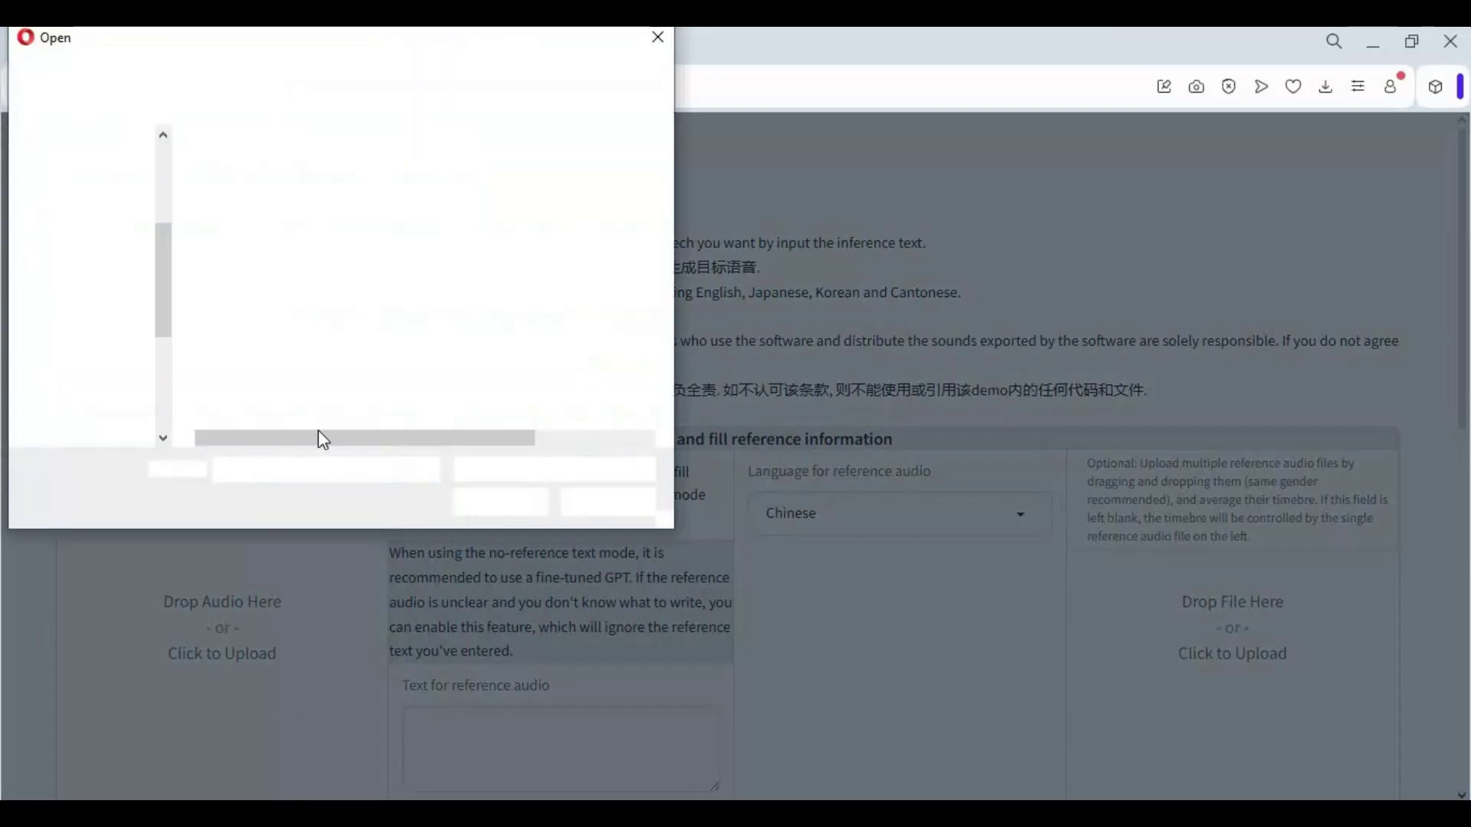
double_click(230, 170)
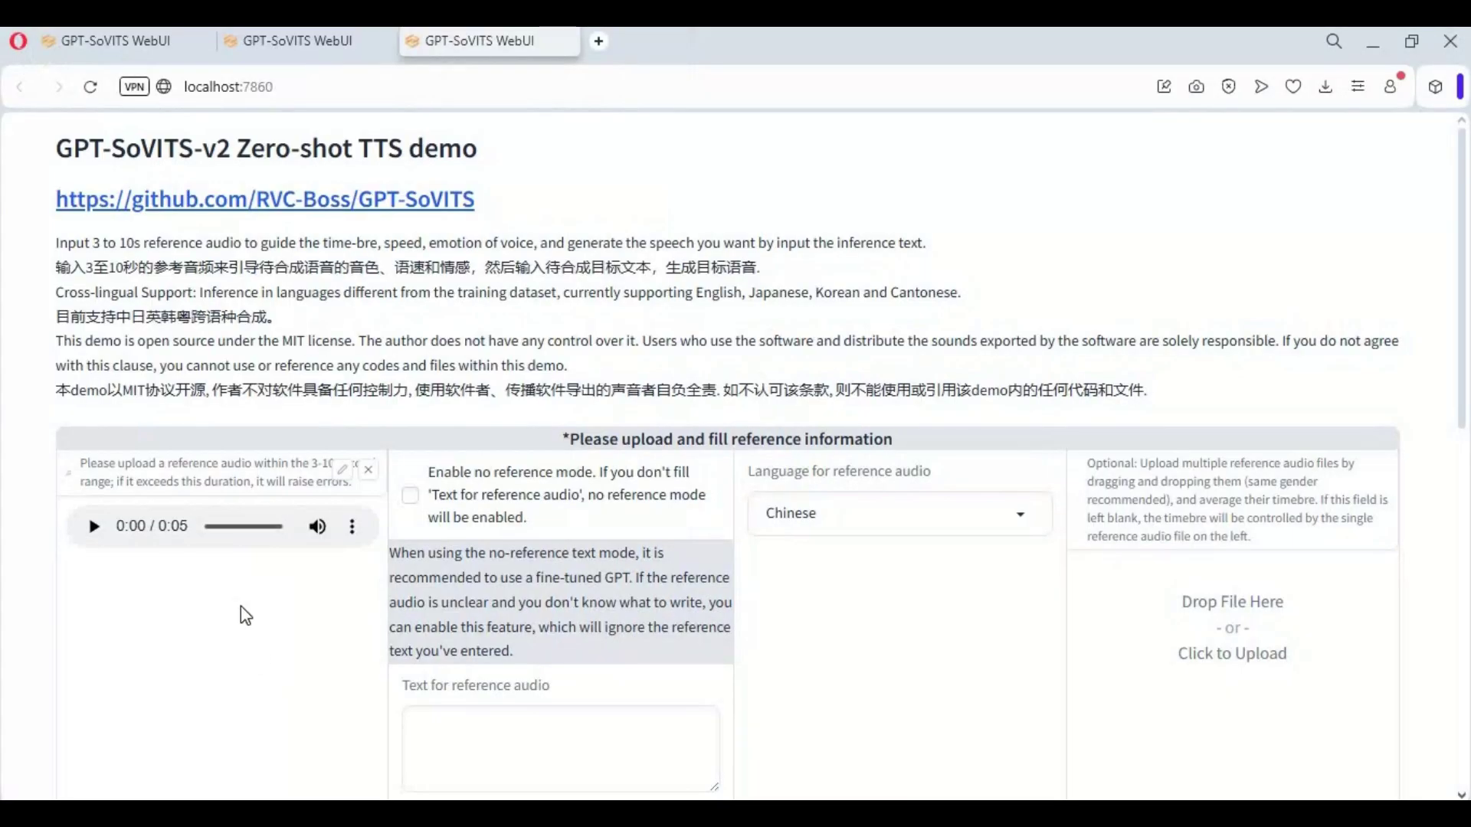
- Enable no reference mode and set the language for the reference audio to English
scroll(482, 513, down, 3)
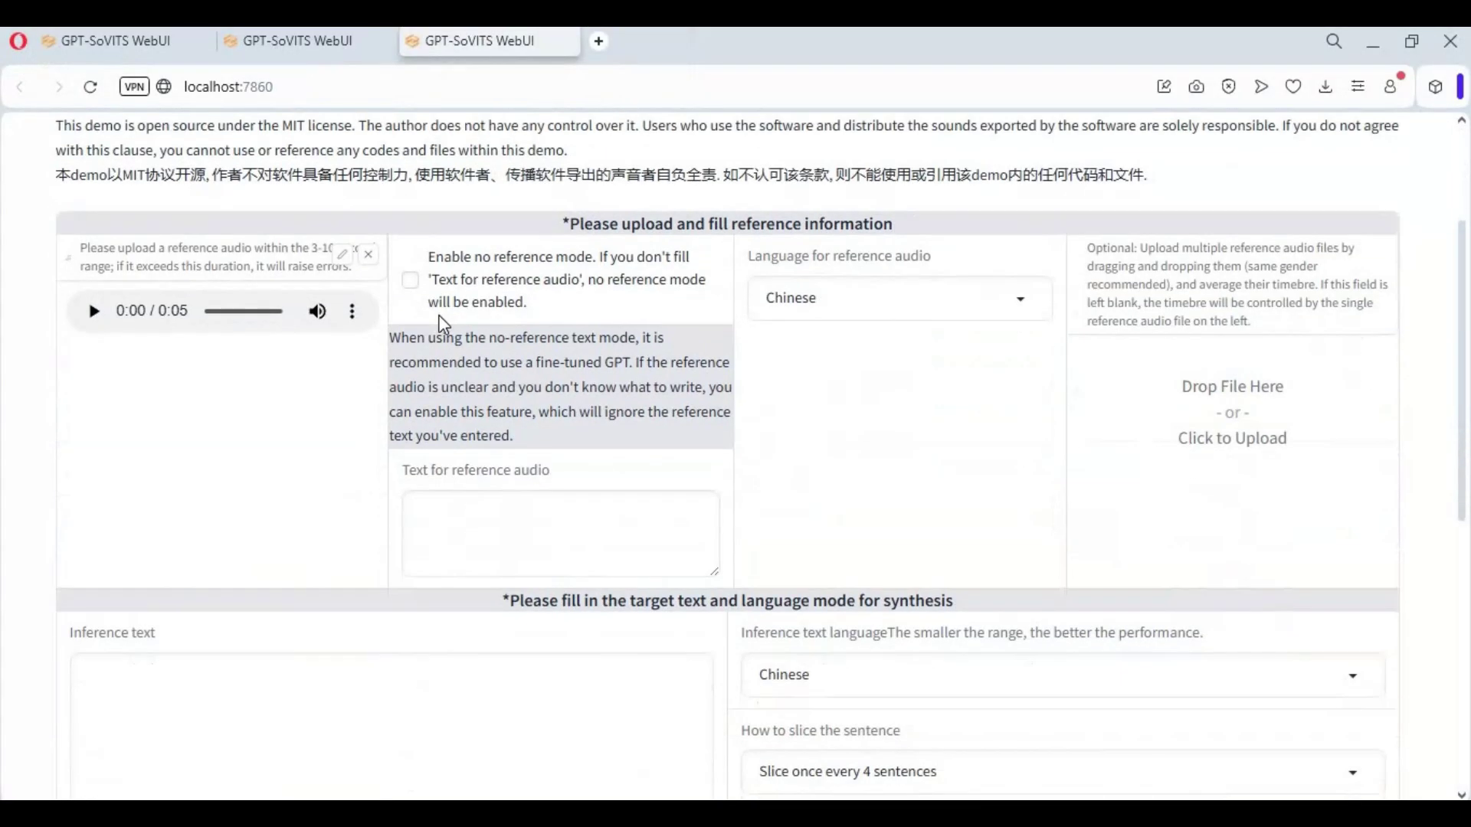
click(503, 512)
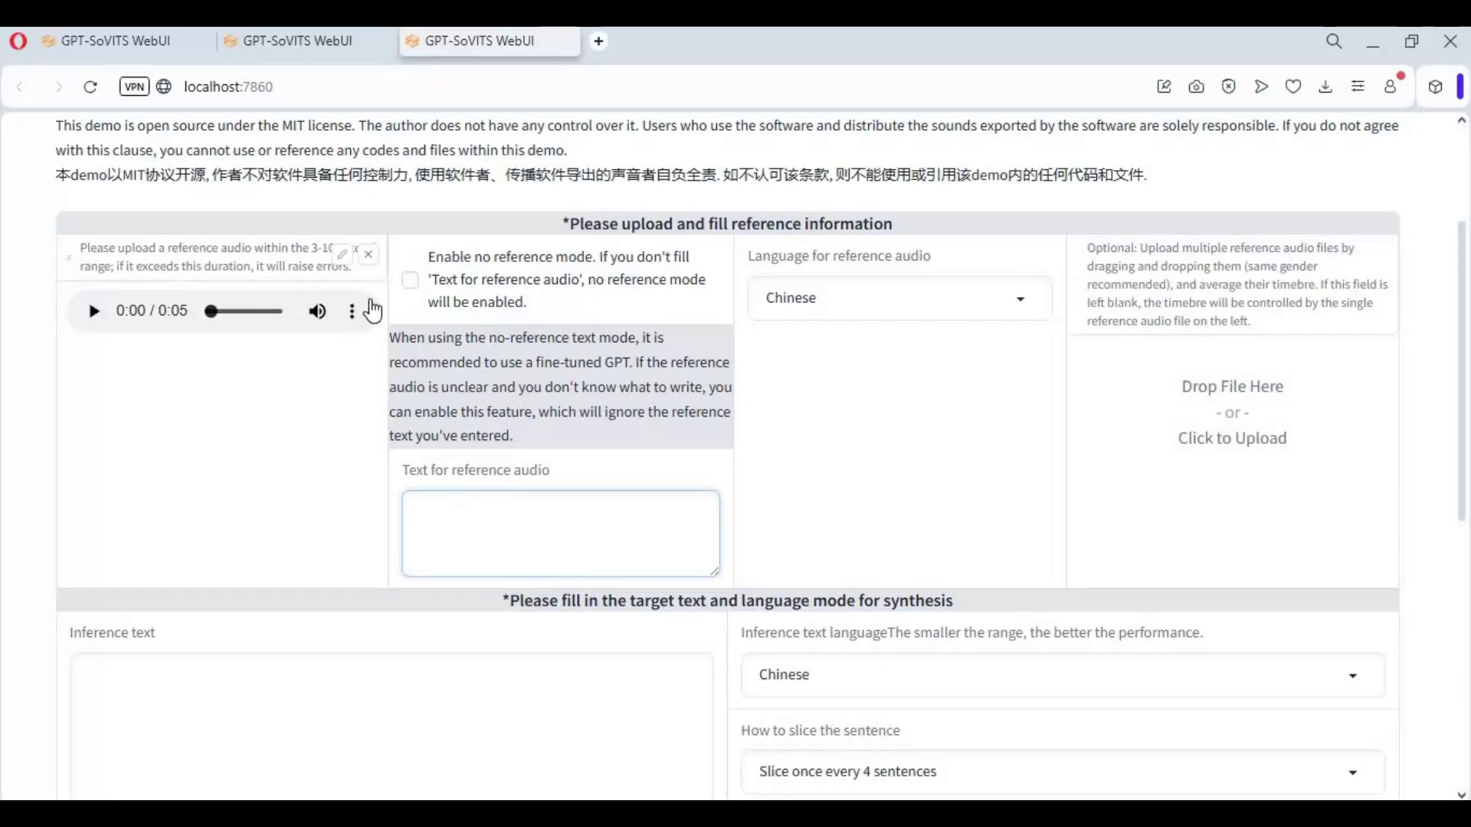
click(411, 281)
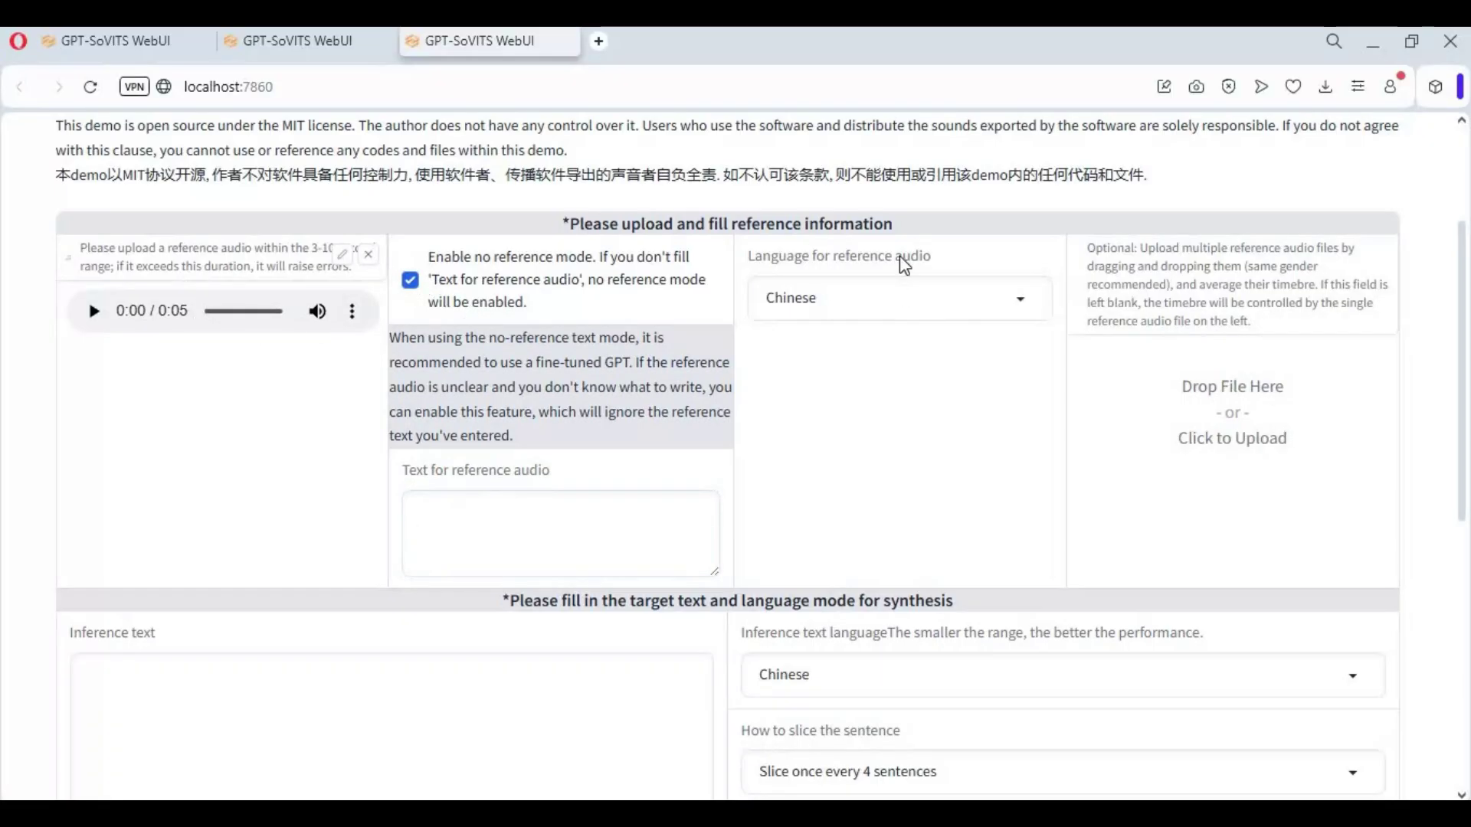
click(898, 298)
click(834, 376)
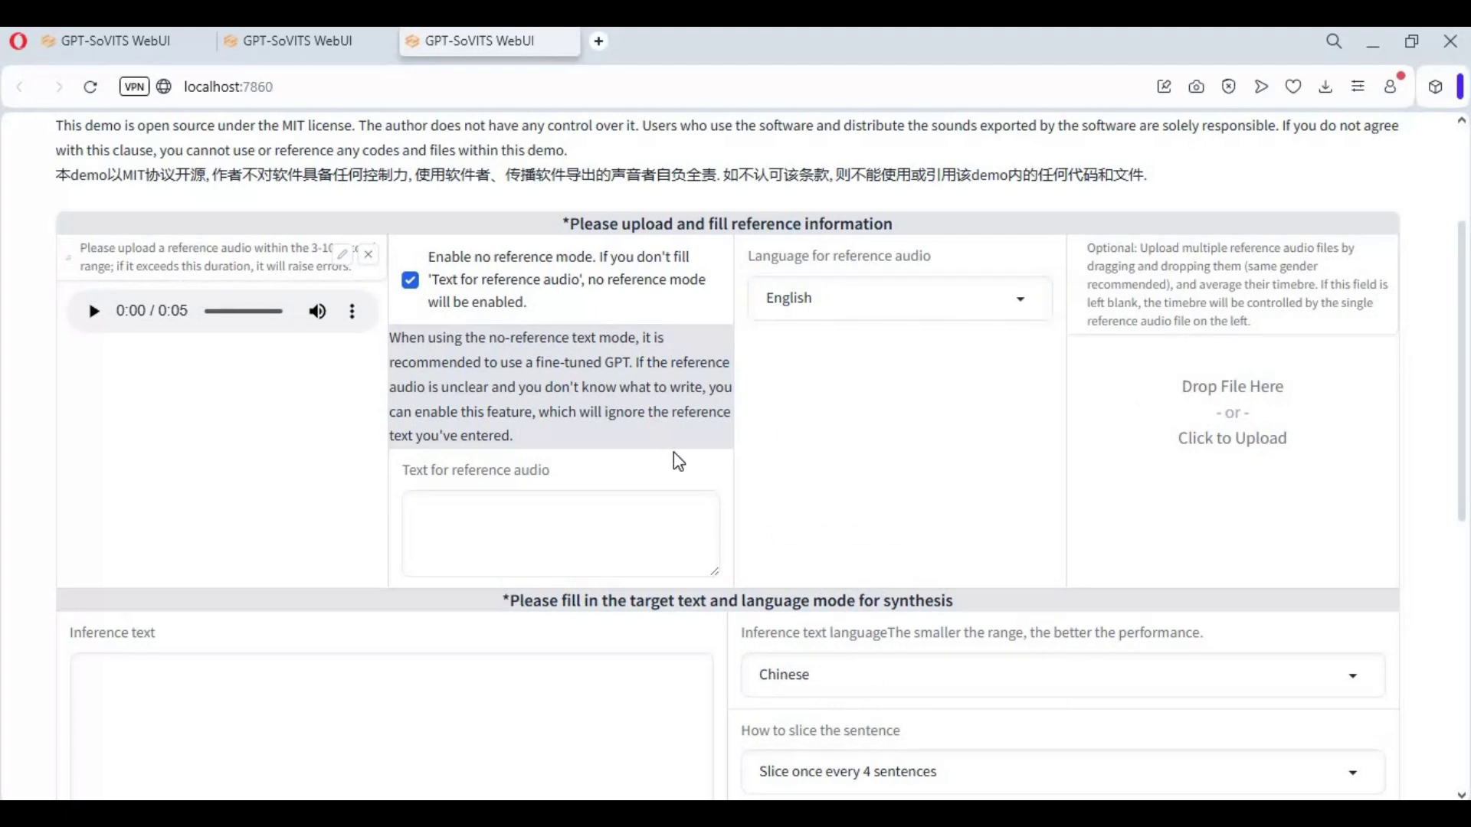
- Begin the inference text with "thank you for wathing my video i hope you like it . if you got any ques"
scroll(673, 453, down, 3)
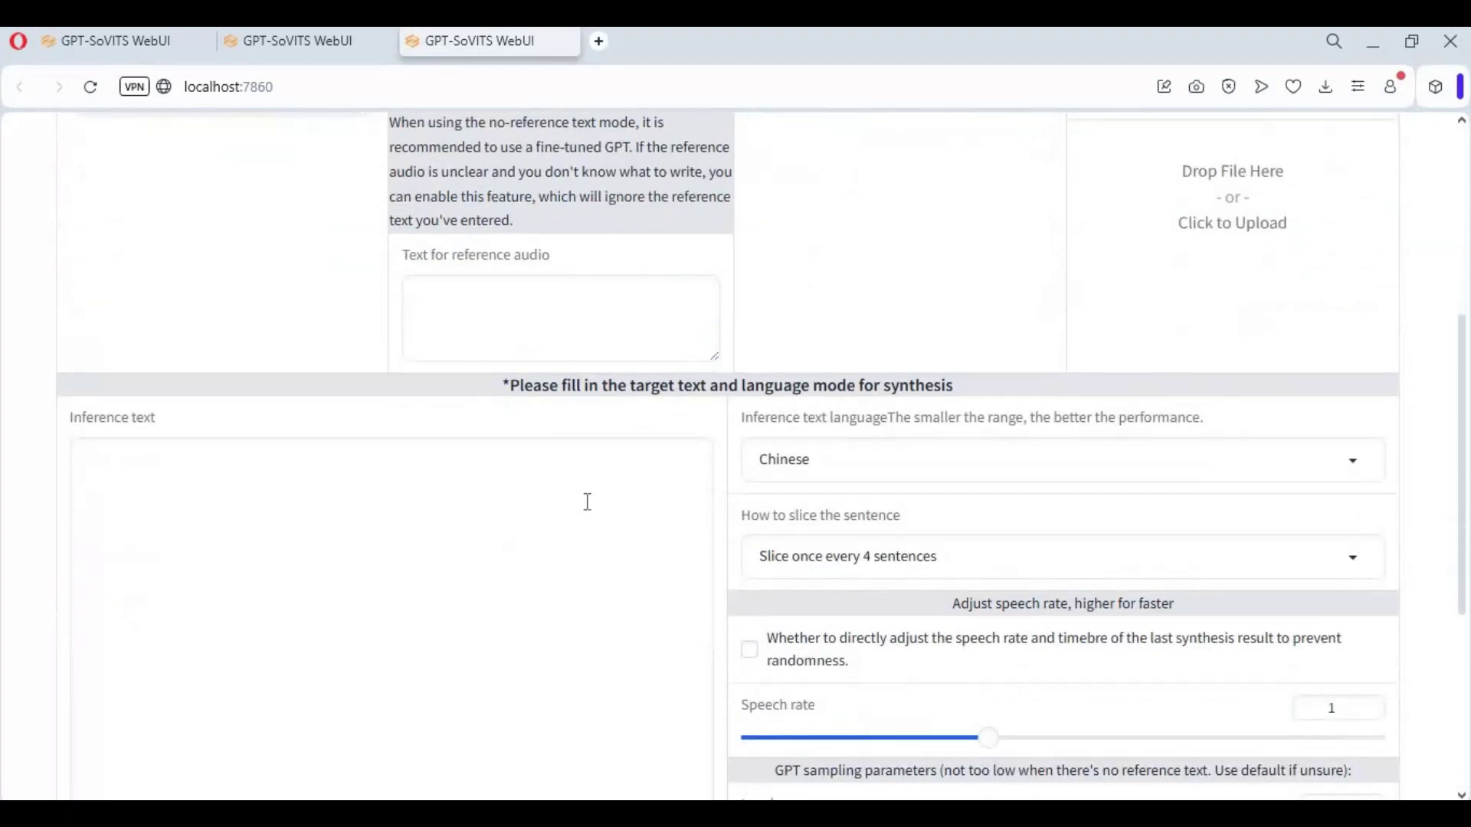
click(508, 526)
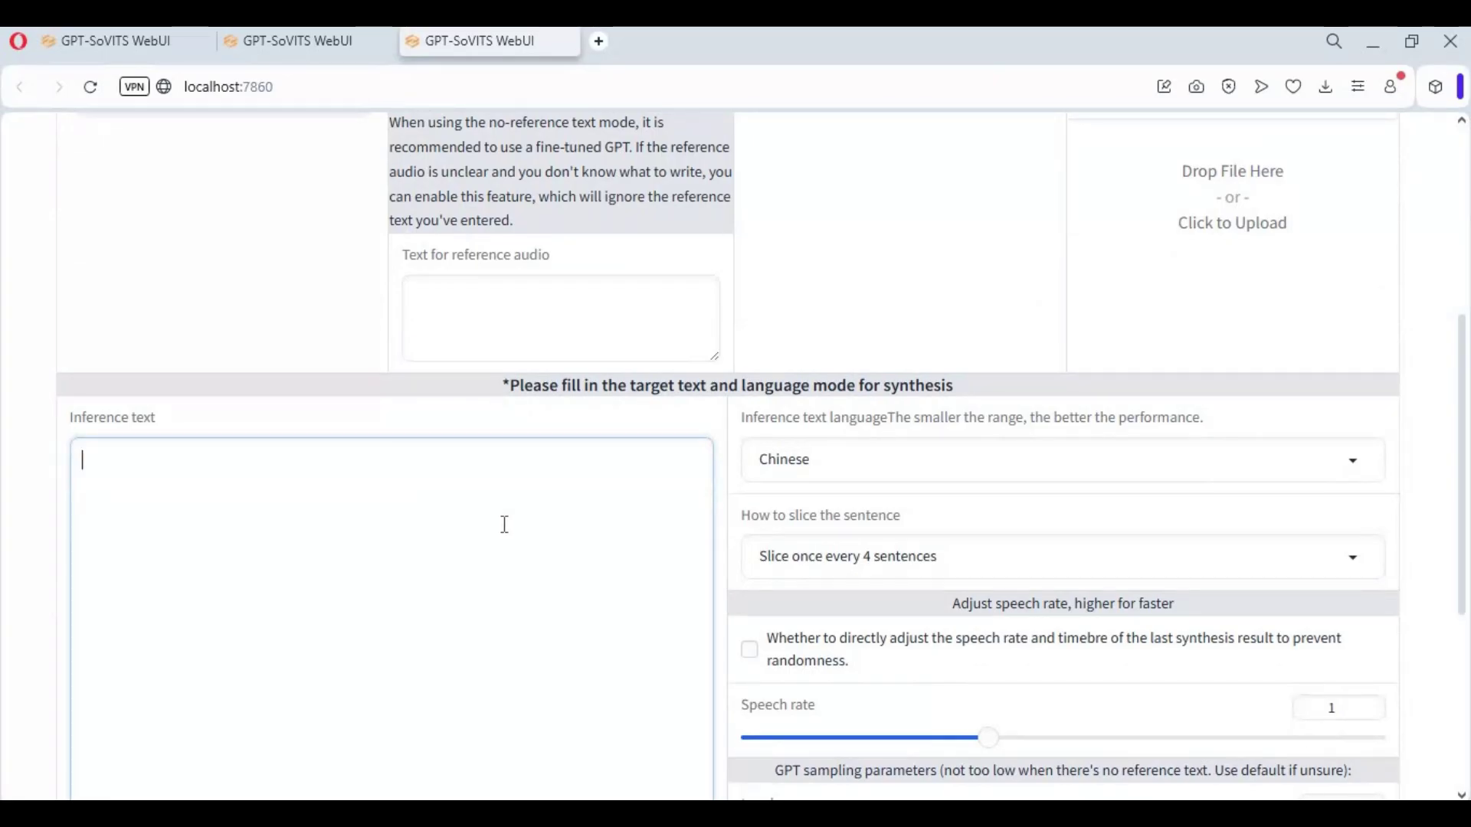
text(thank you for watching my video i h)
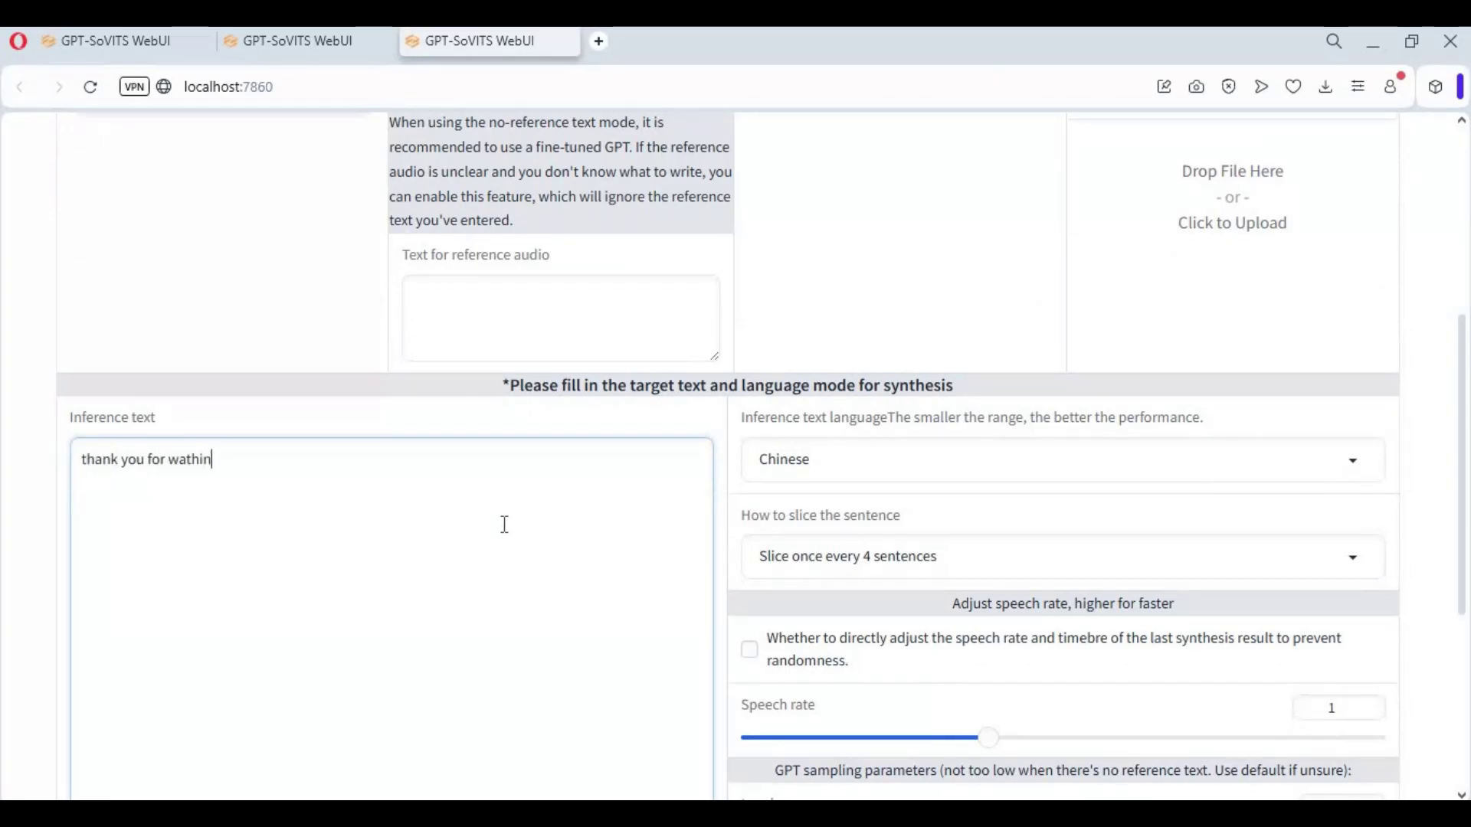
text(ope you like it . if you got any ques)
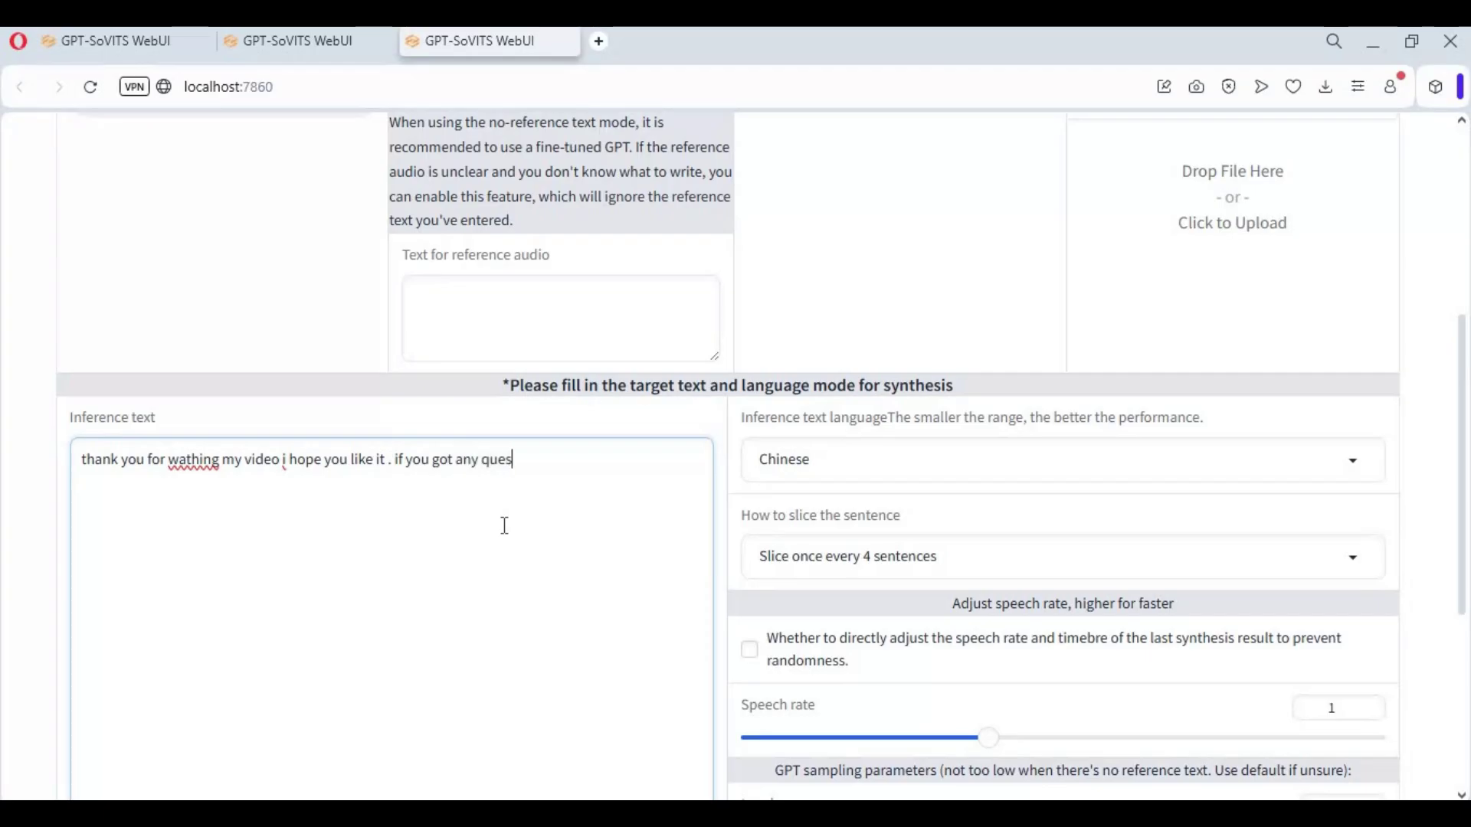
- Complete the inference text with "tion or request comment . dont forget to subscribe to my youtube channel . take care" and correct "wathing" to "watching"
text(tion or request comment . dont forget to subscribe)
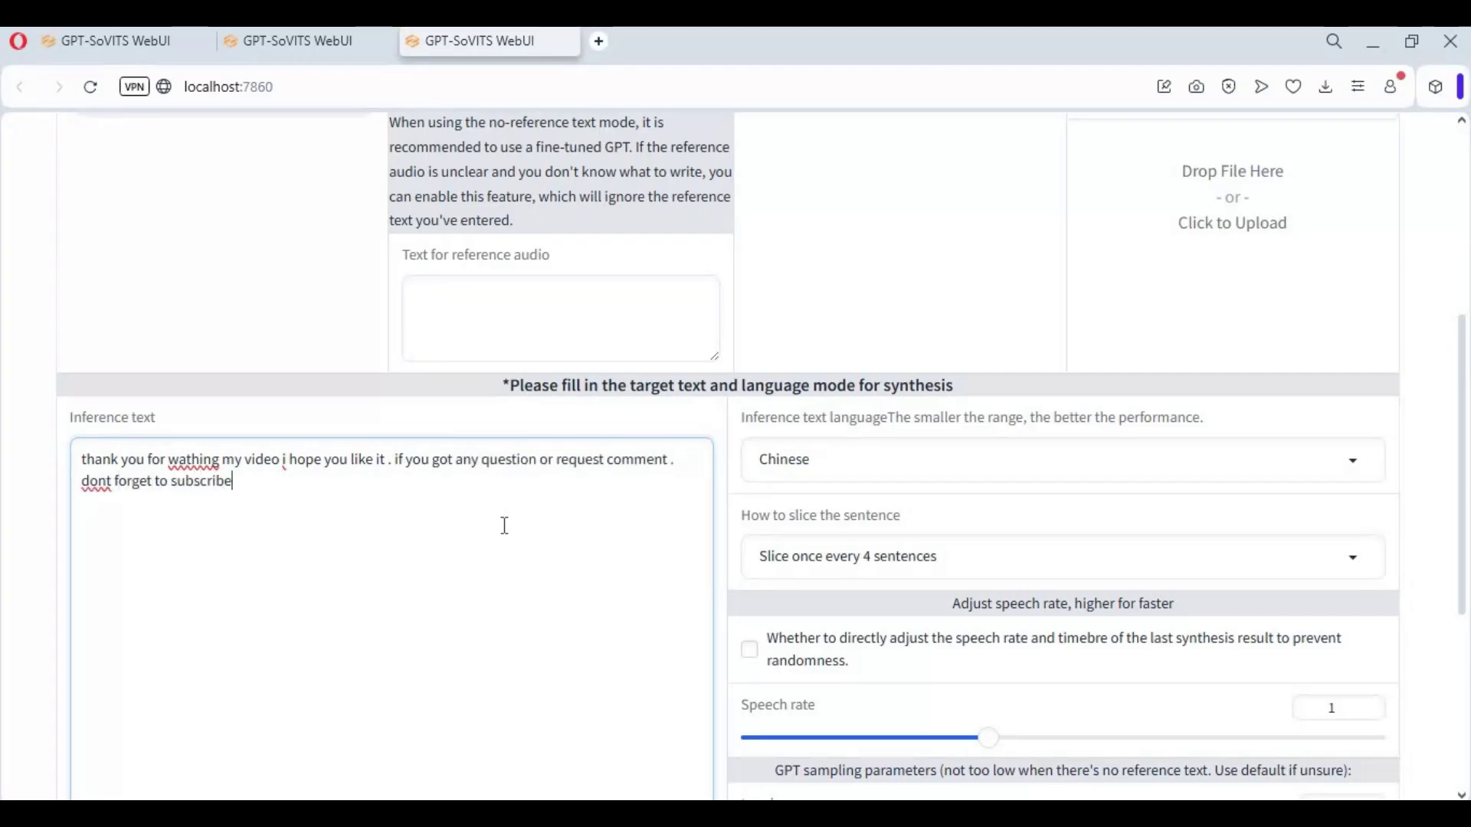
text( to my youtube channel . take care)
right_click(193, 460)
click(222, 472)
- Set the inference text language to English and the sentence slicing to No slice
click(913, 470)
click(843, 541)
scroll(920, 421, down, 3)
click(886, 342)
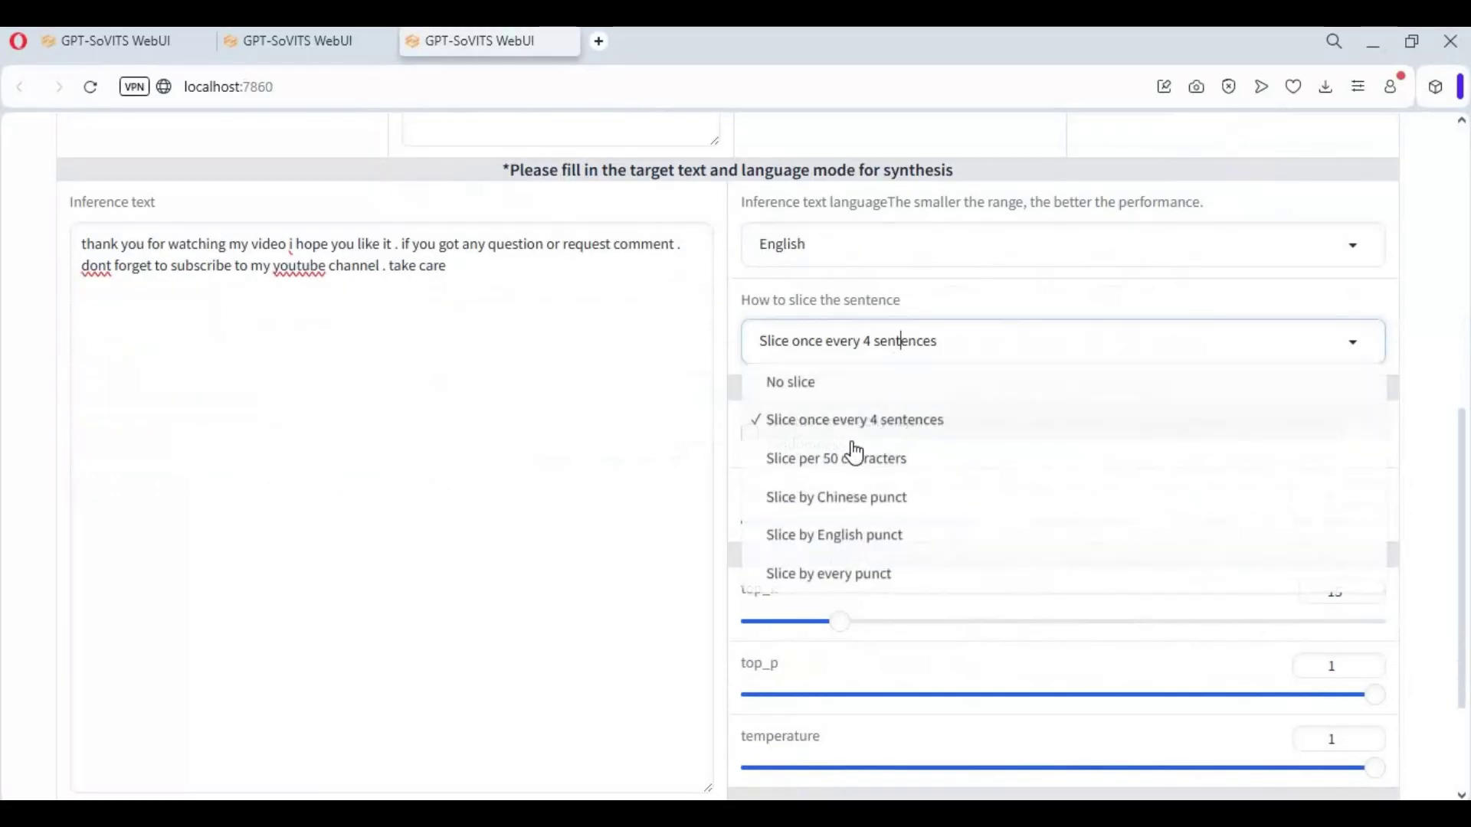
click(796, 392)
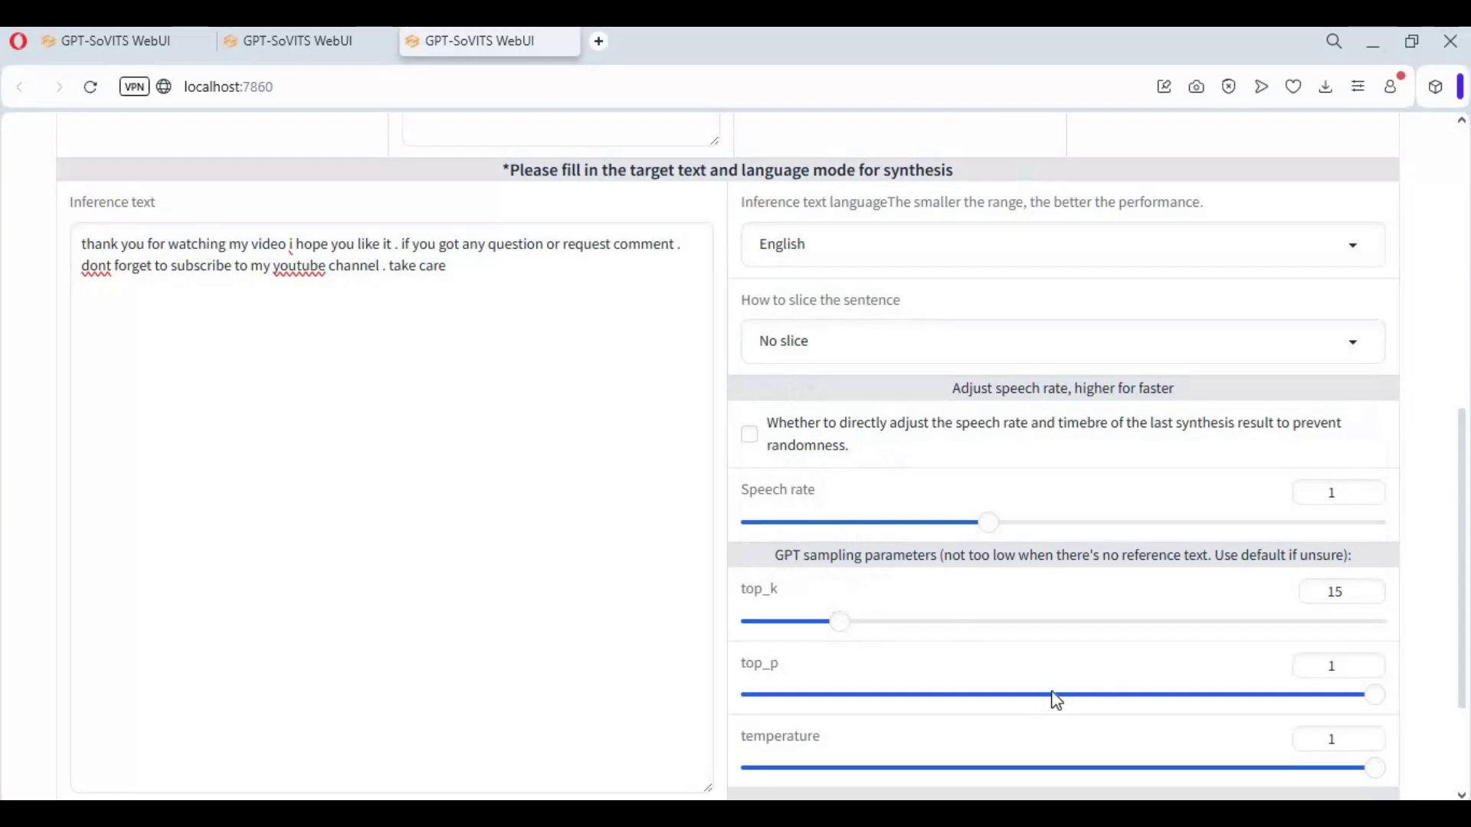
- Start inference with the speech rate and sampling parameters at their defaults, and play the generated audio
scroll(1056, 701, down, 2)
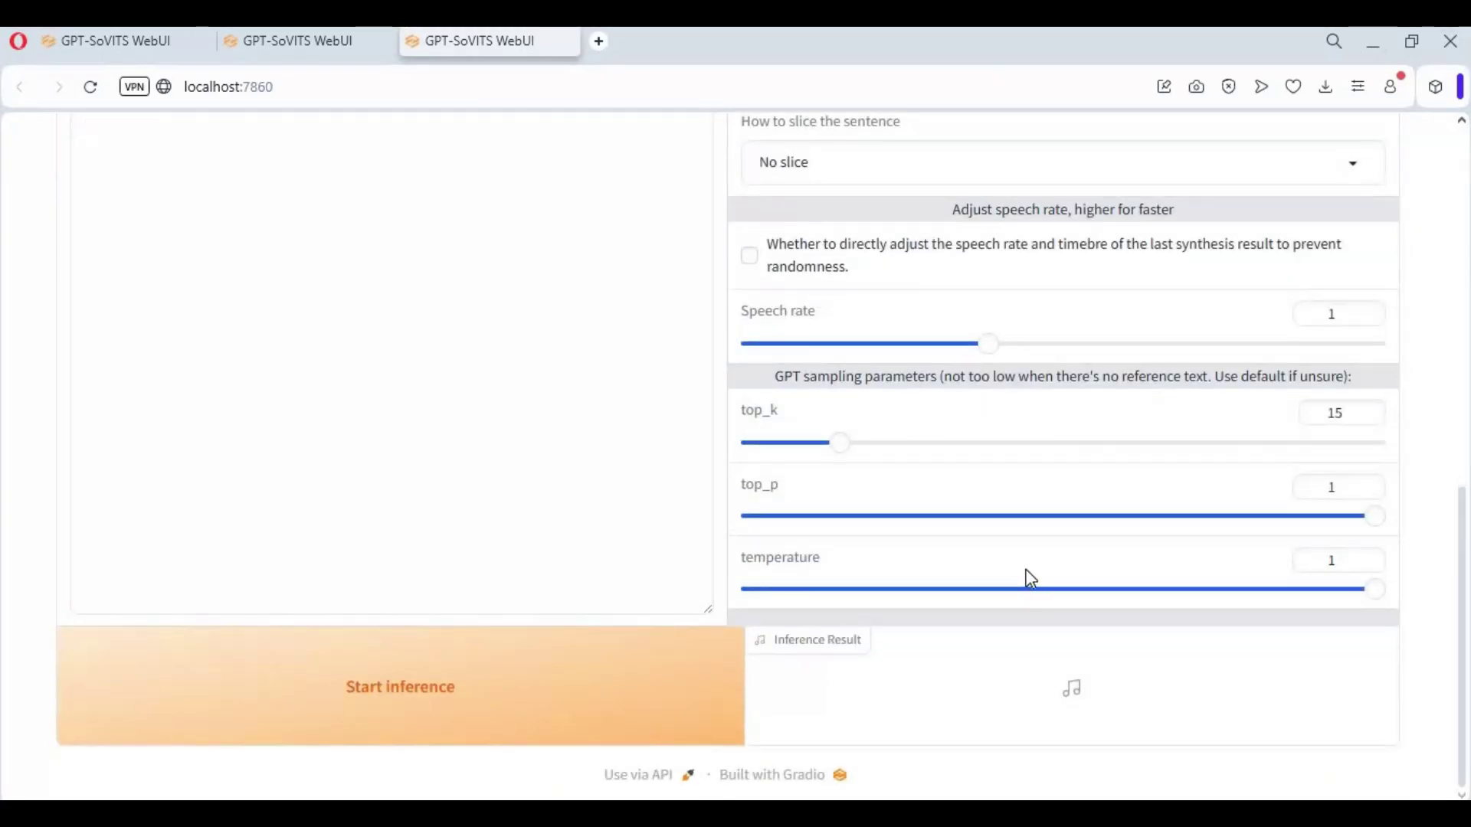
scroll(1027, 572, up, 5)
scroll(437, 582, down, 4)
scroll(437, 581, down, 1)
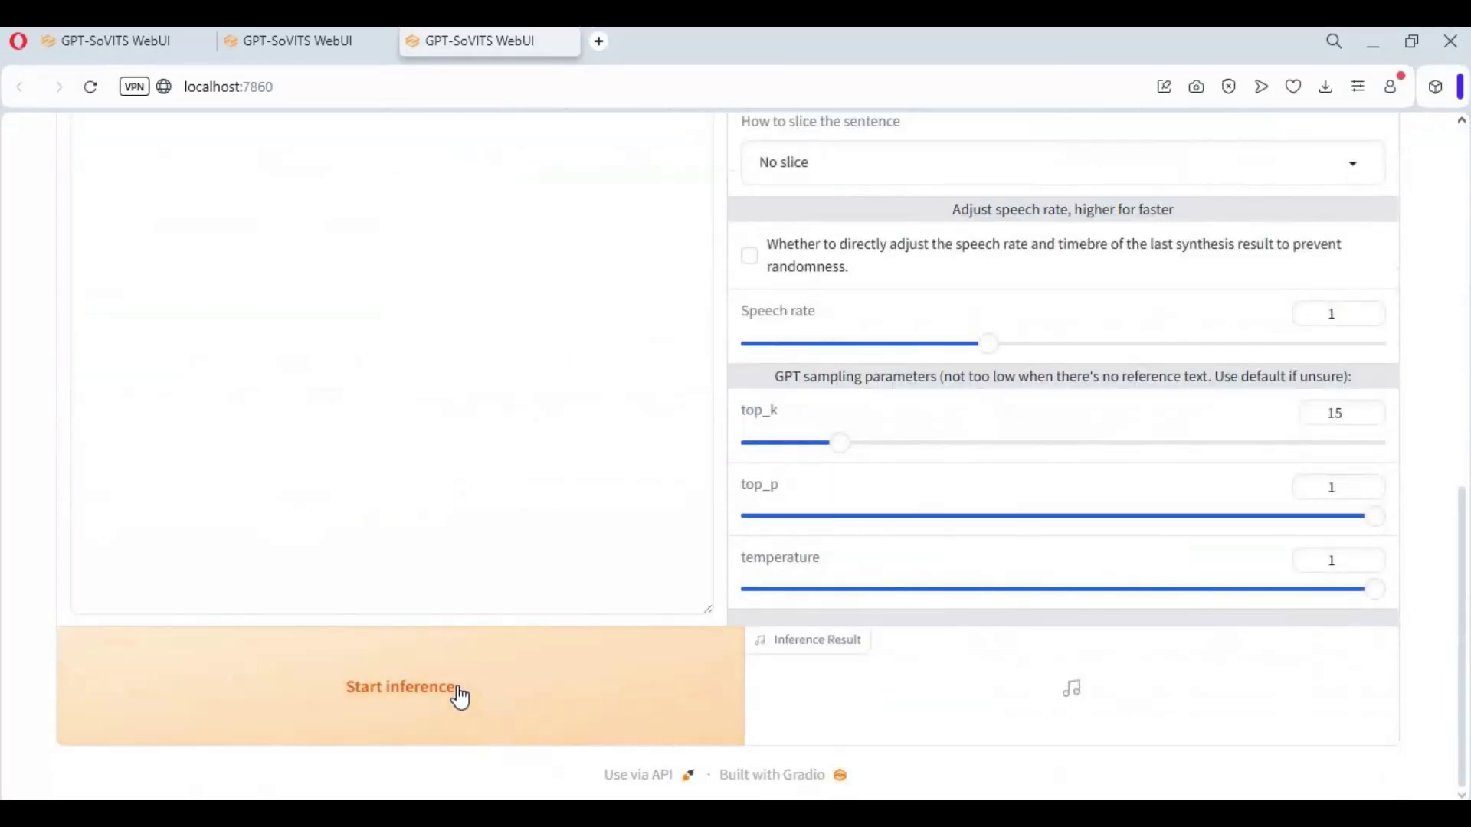
click(457, 697)
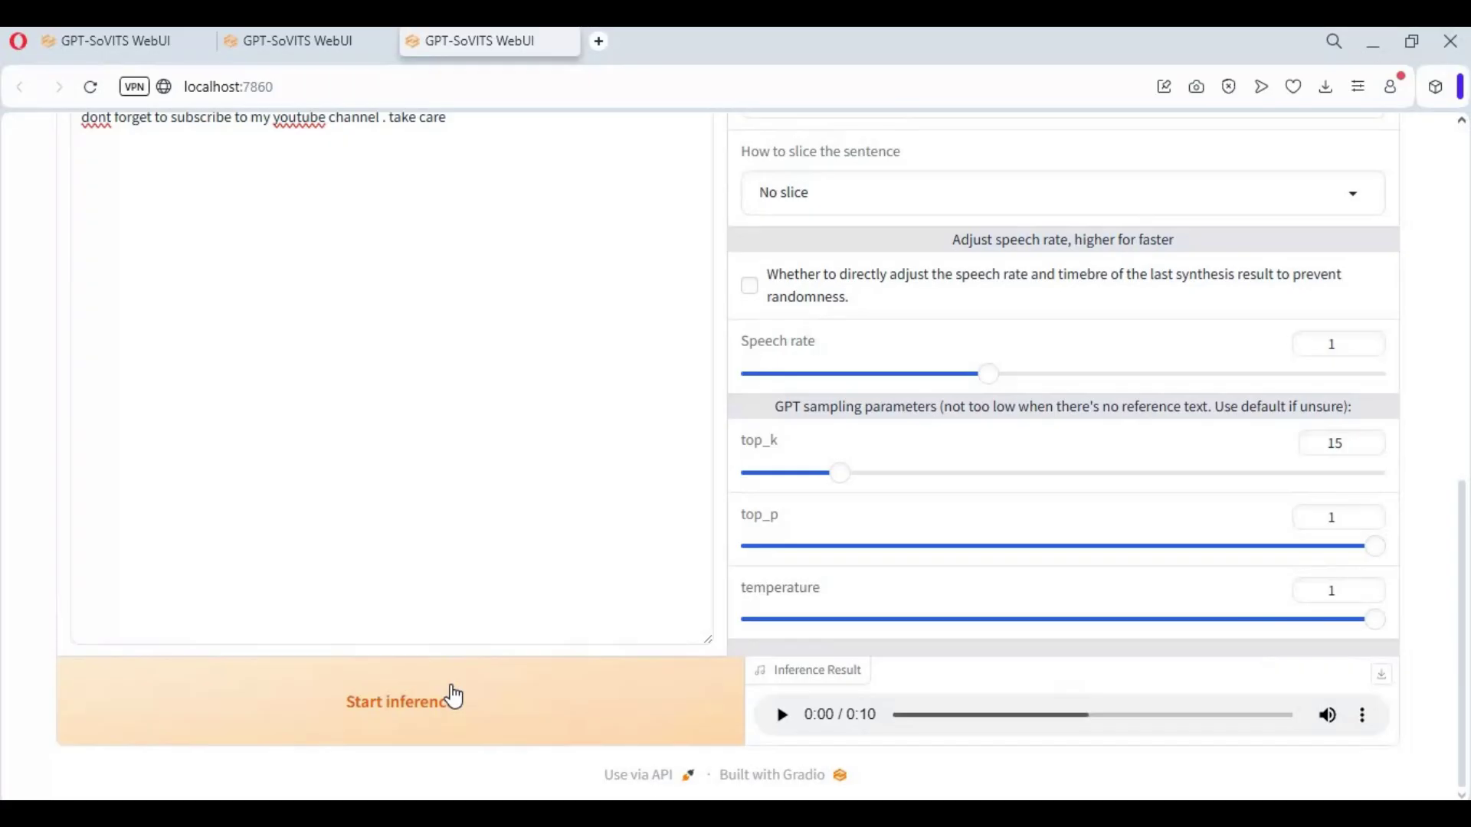
click(789, 728)
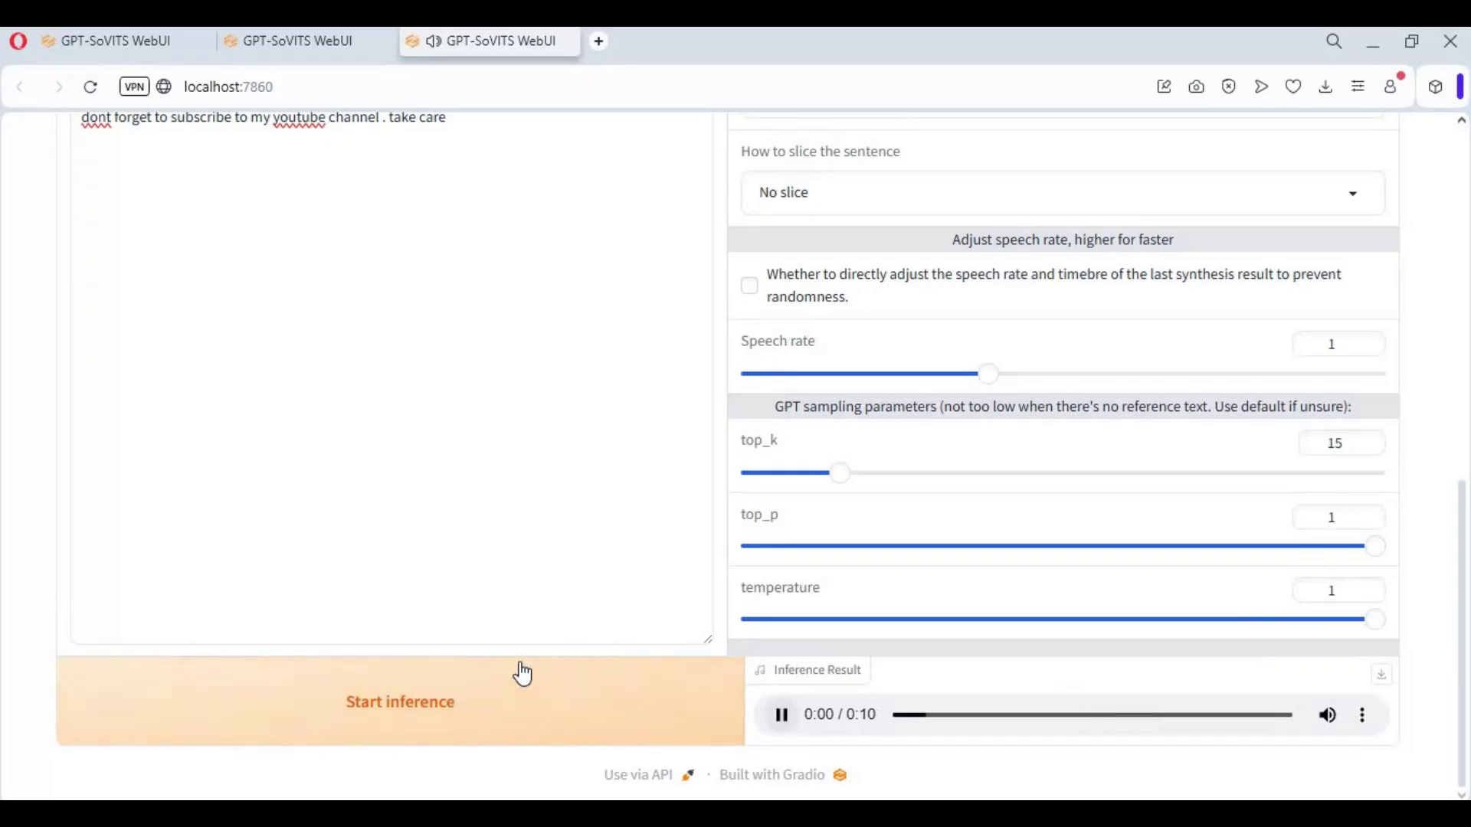